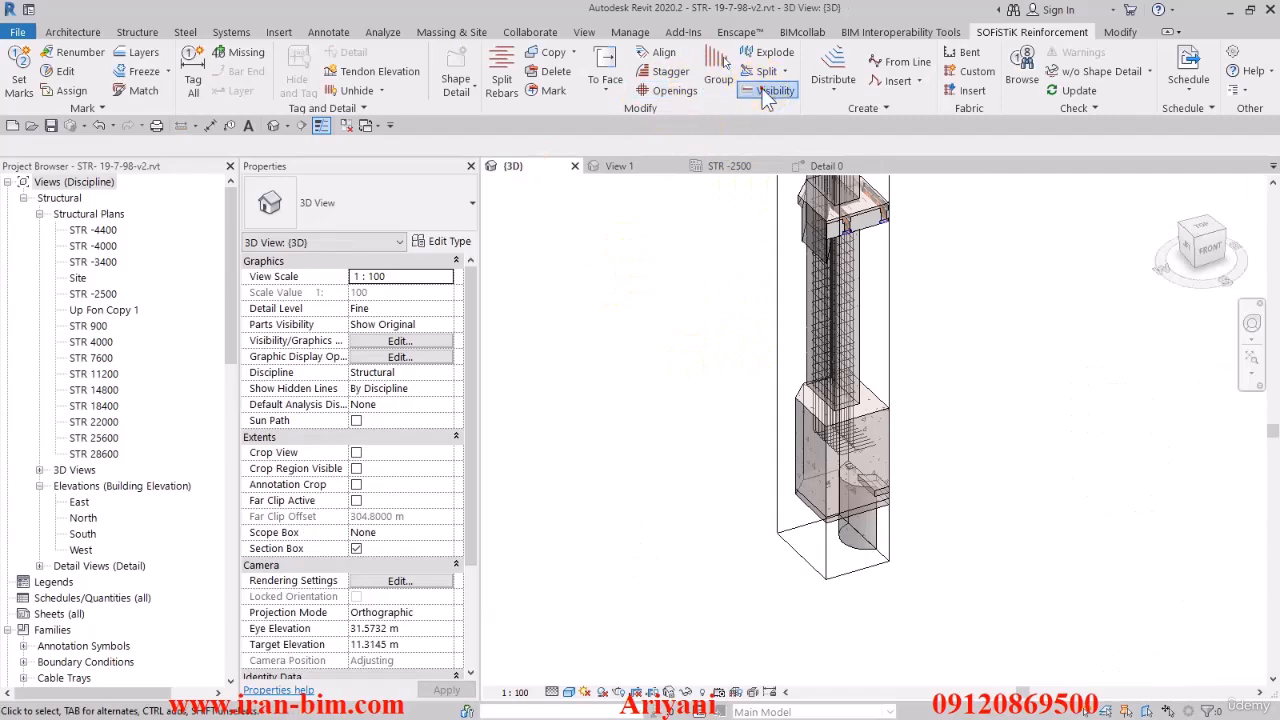
Set the rebar visibility to solid for the active 3D view only and inspect the column cage from the back
left_click(768, 90)
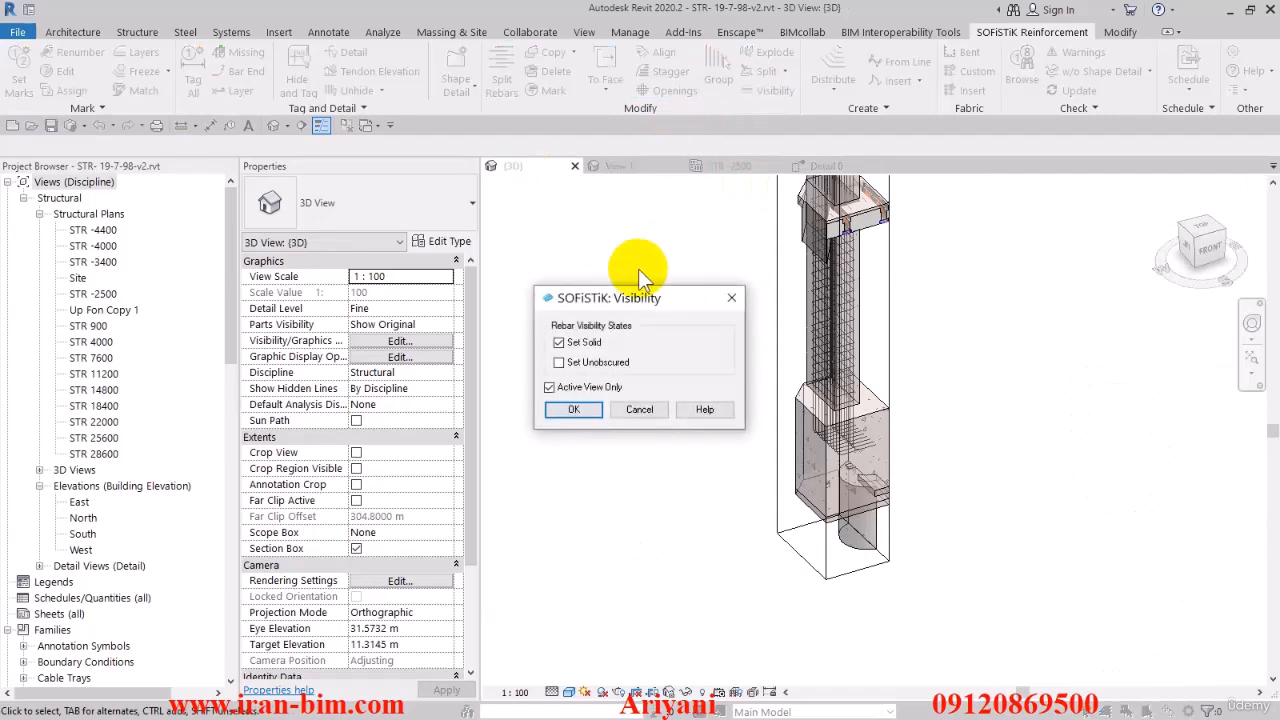
left_click(584, 418)
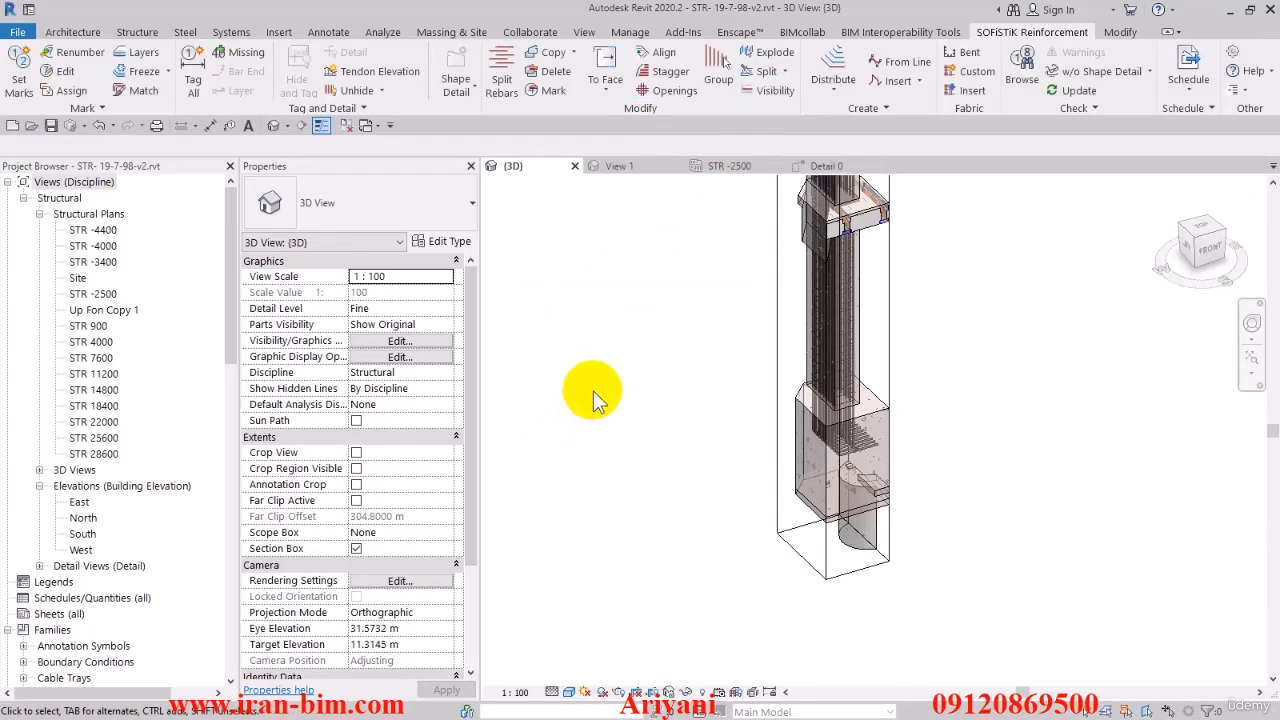
middle_click_drag(593, 391, 931, 363, "shift")
scroll(842, 326, "up", 2)
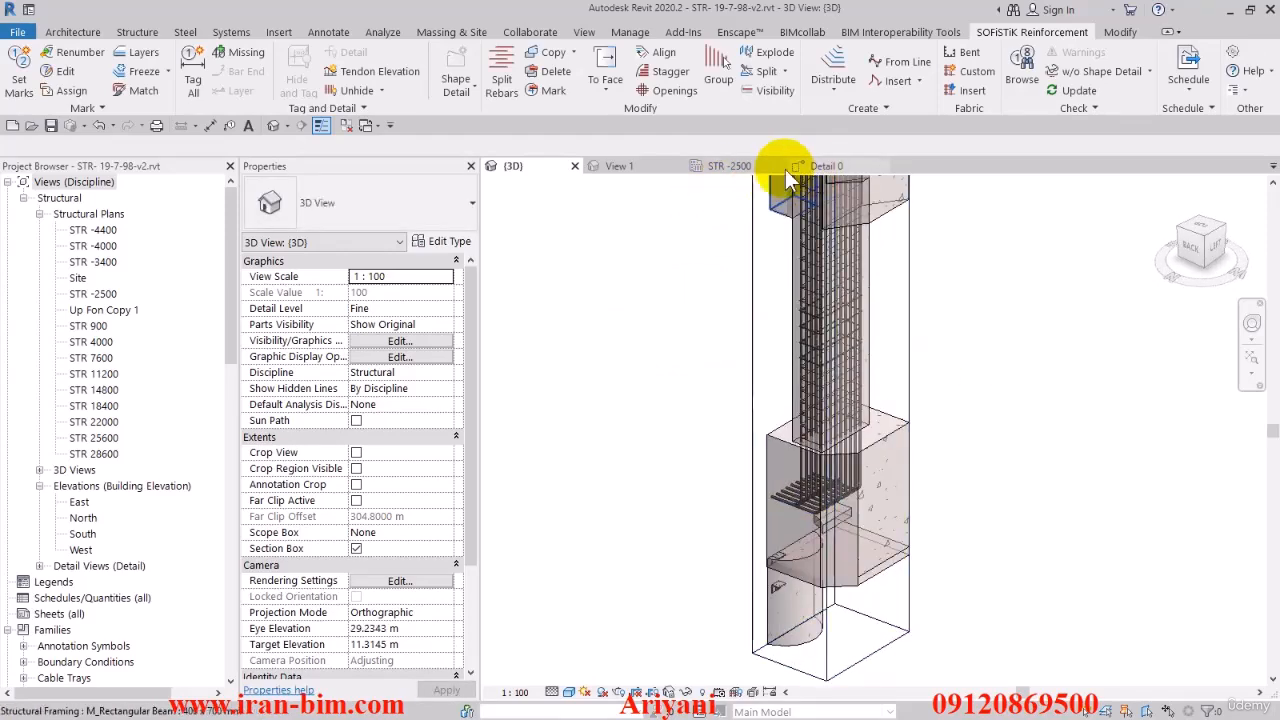
On the STR -2500 plan, create a second detail section running lengthwise through the column's centre, perpendicular to the existing one
left_click(826, 166)
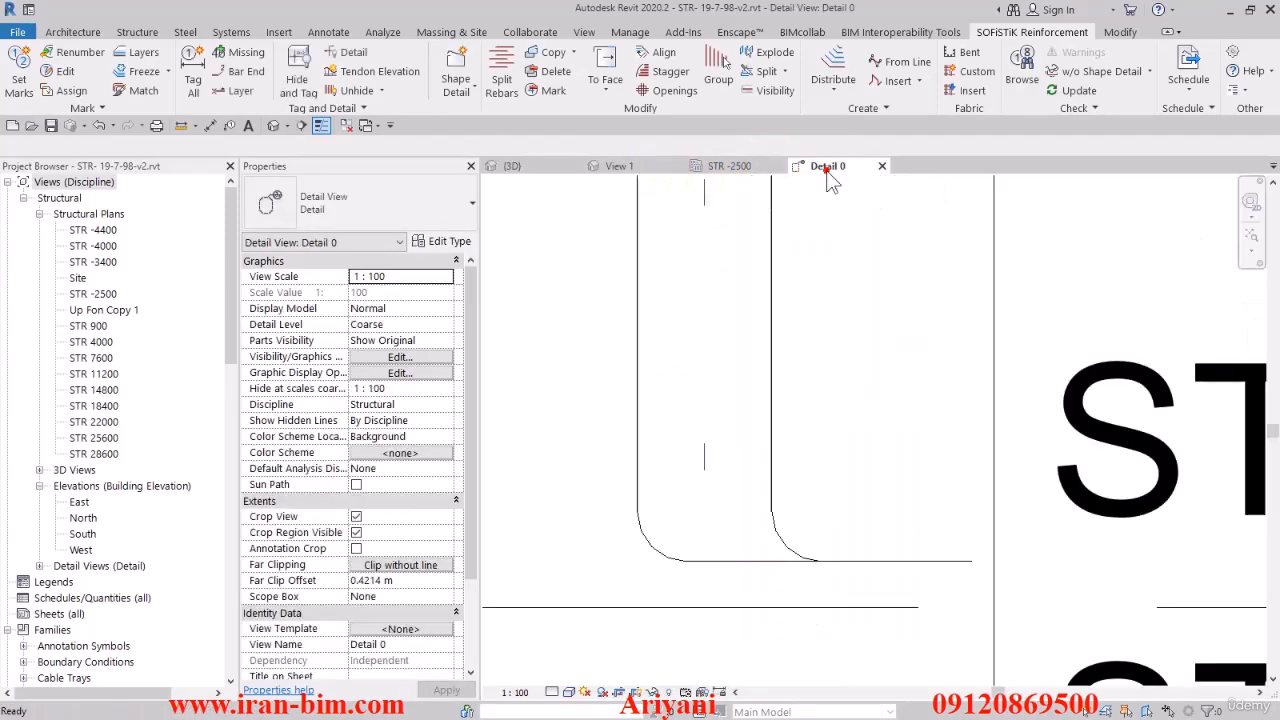
scroll(730, 190, "down", 2)
left_click(727, 170)
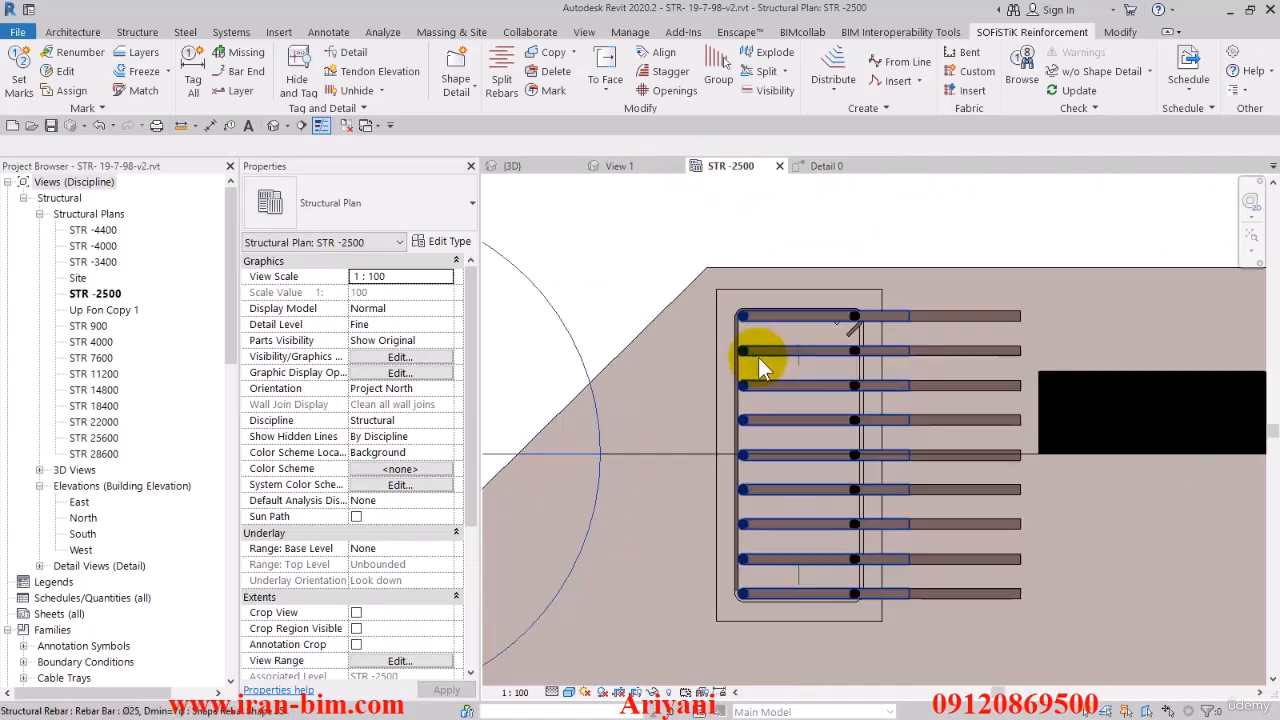
scroll(777, 322, "up", 3)
scroll(775, 380, "down", 2)
middle_click_drag(791, 591, 783, 425)
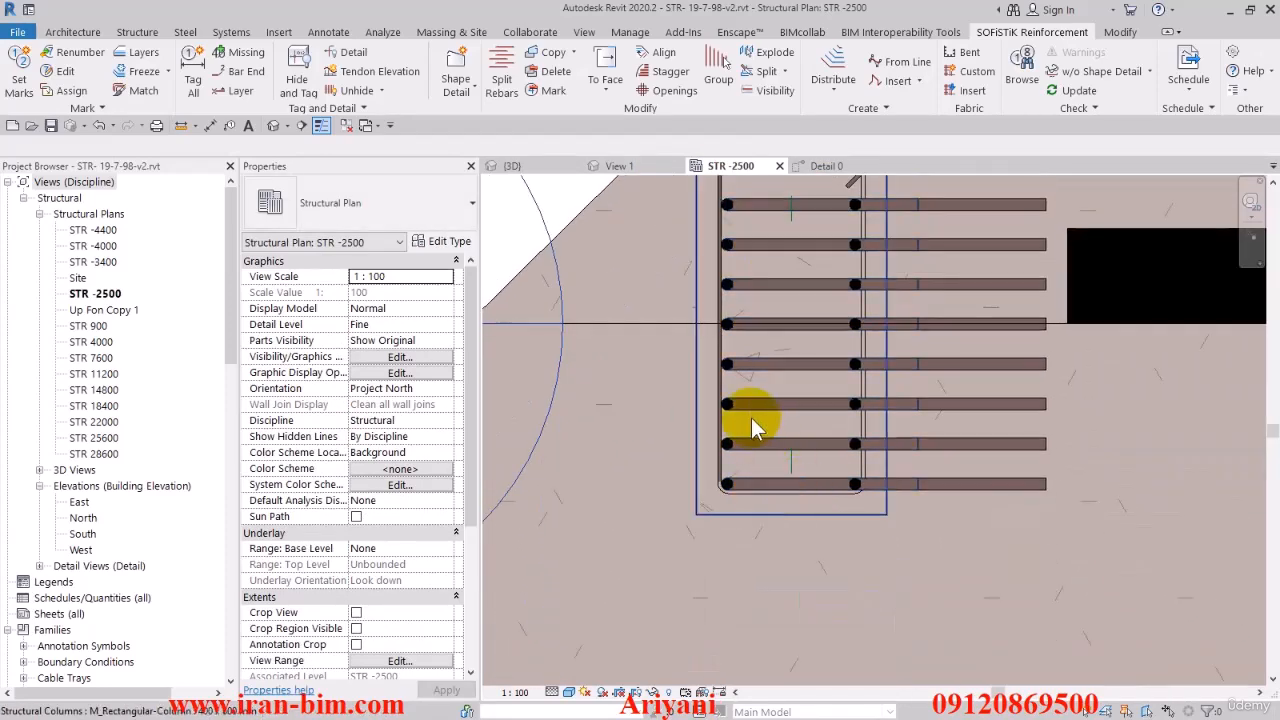
scroll(751, 418, "down", 2)
left_click(694, 359)
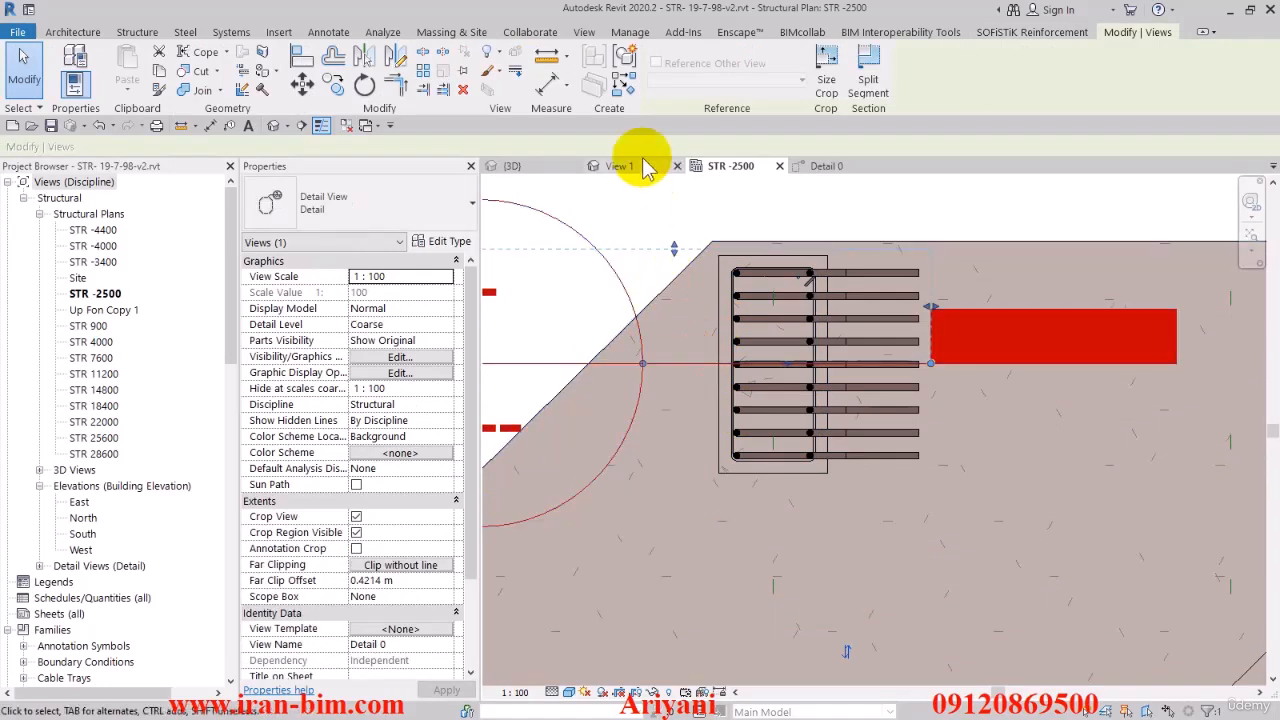
left_click(594, 84)
left_click(772, 220)
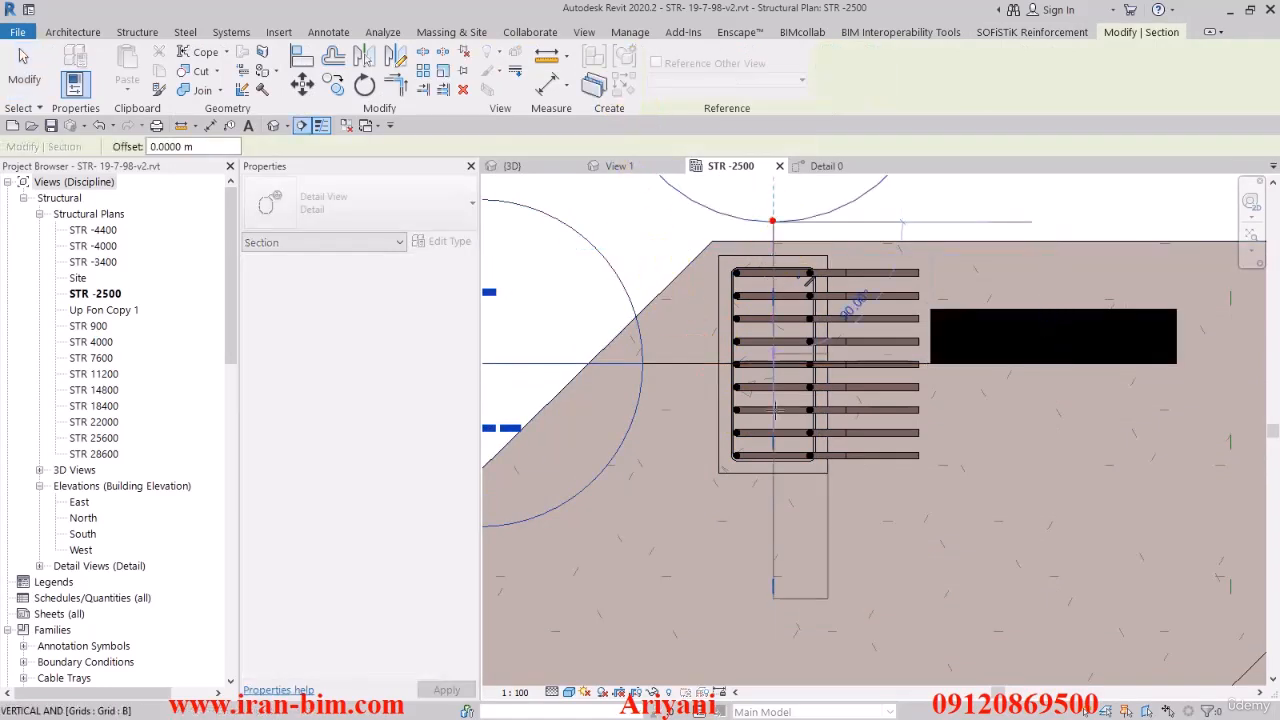
left_click(776, 527)
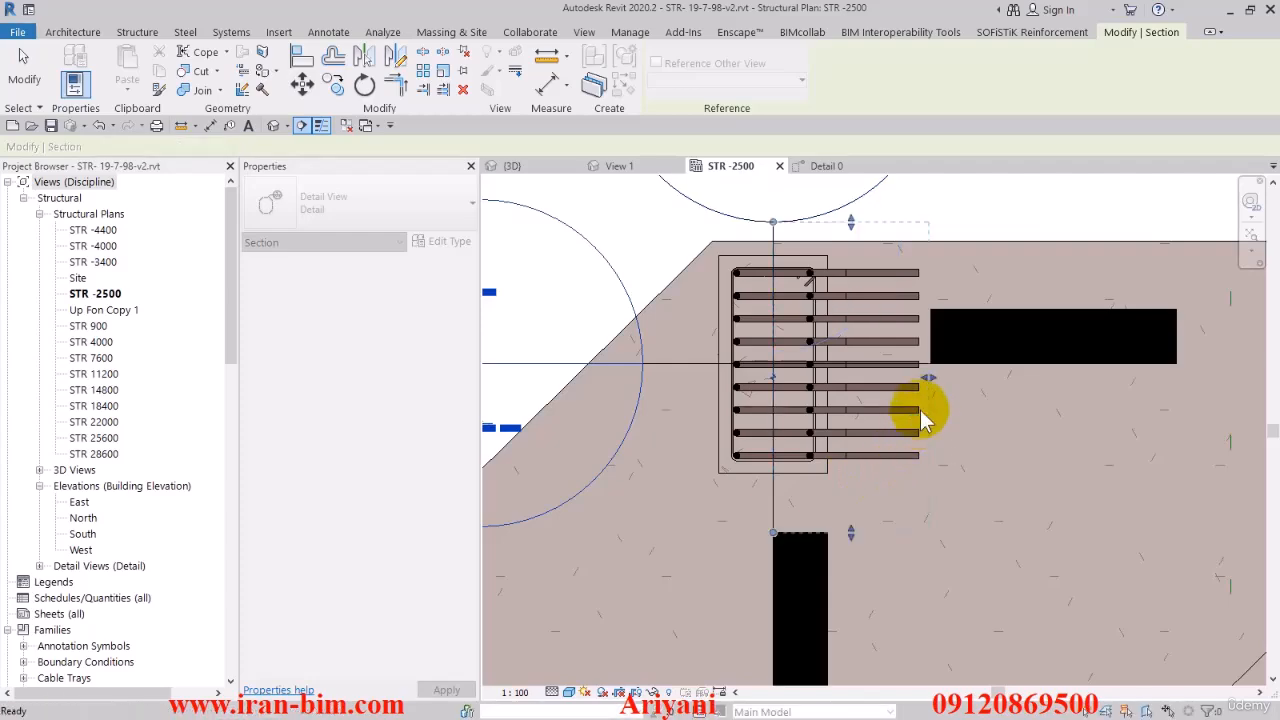
left_click(838, 376)
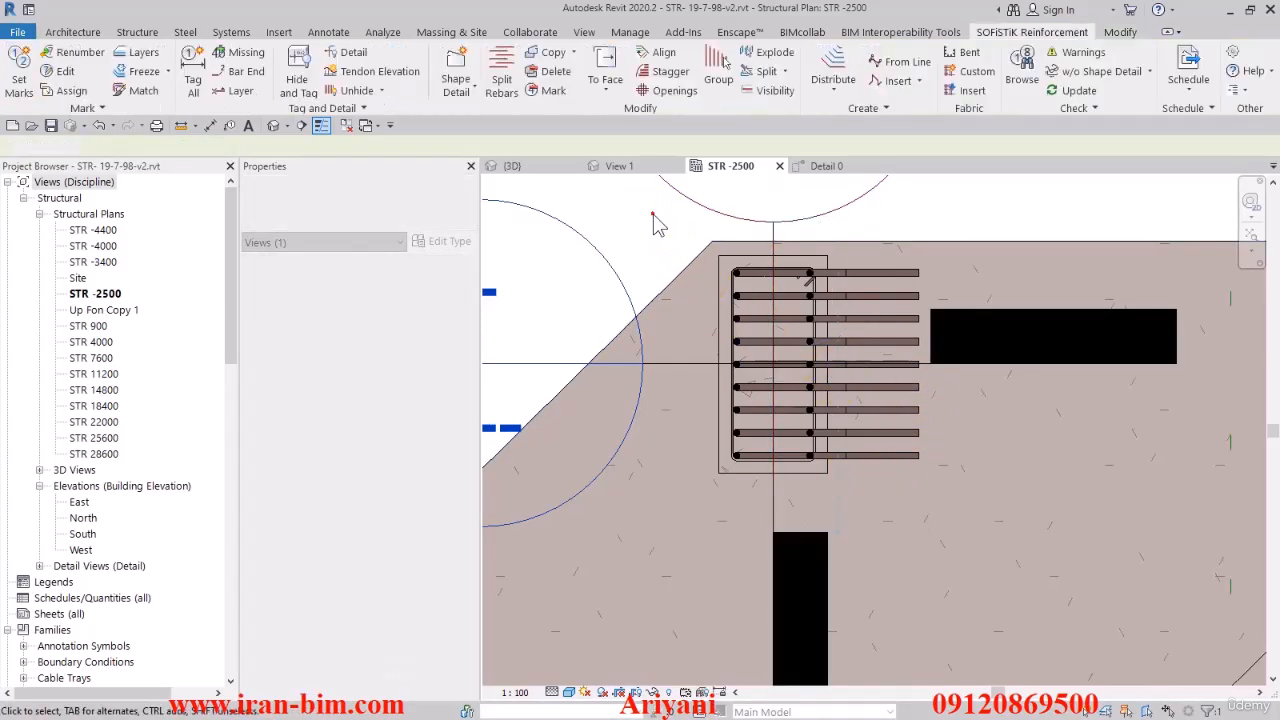
Open the new section's view and extend its crop region down past STR -4400 and up to just above STR 4000
middle_click_drag(737, 204, 741, 368)
double_click(778, 323)
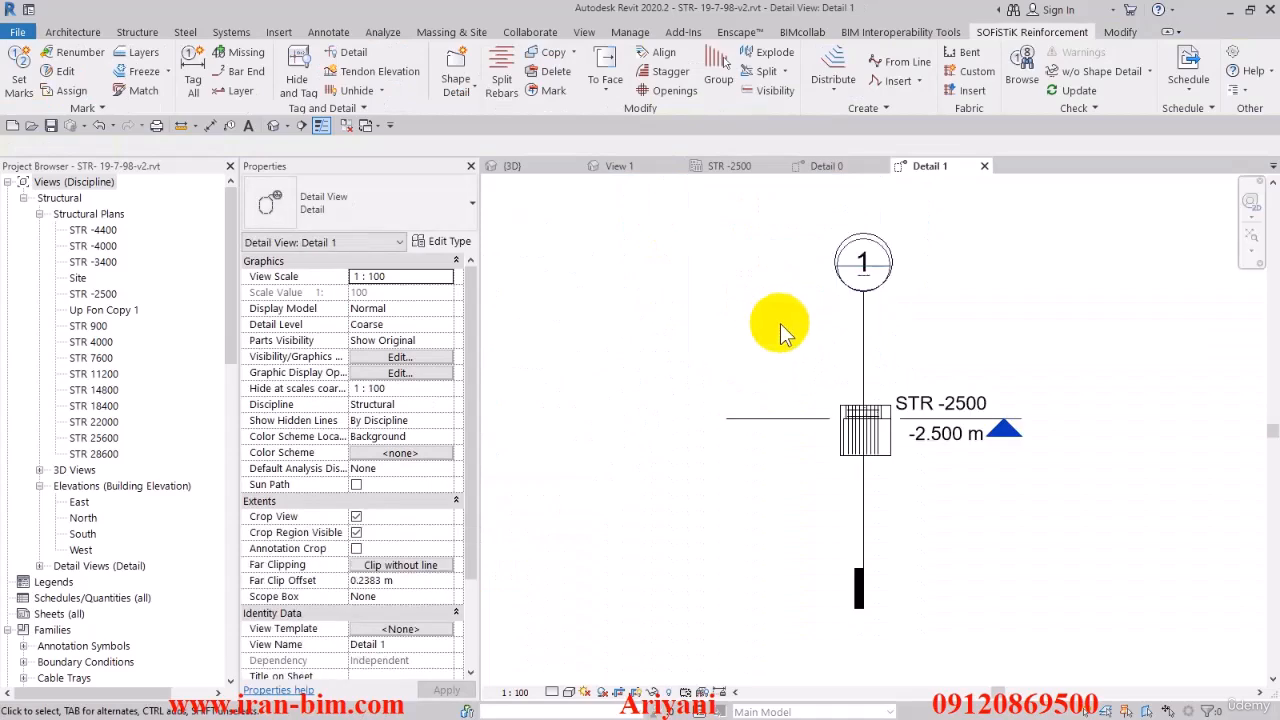
left_click(893, 468)
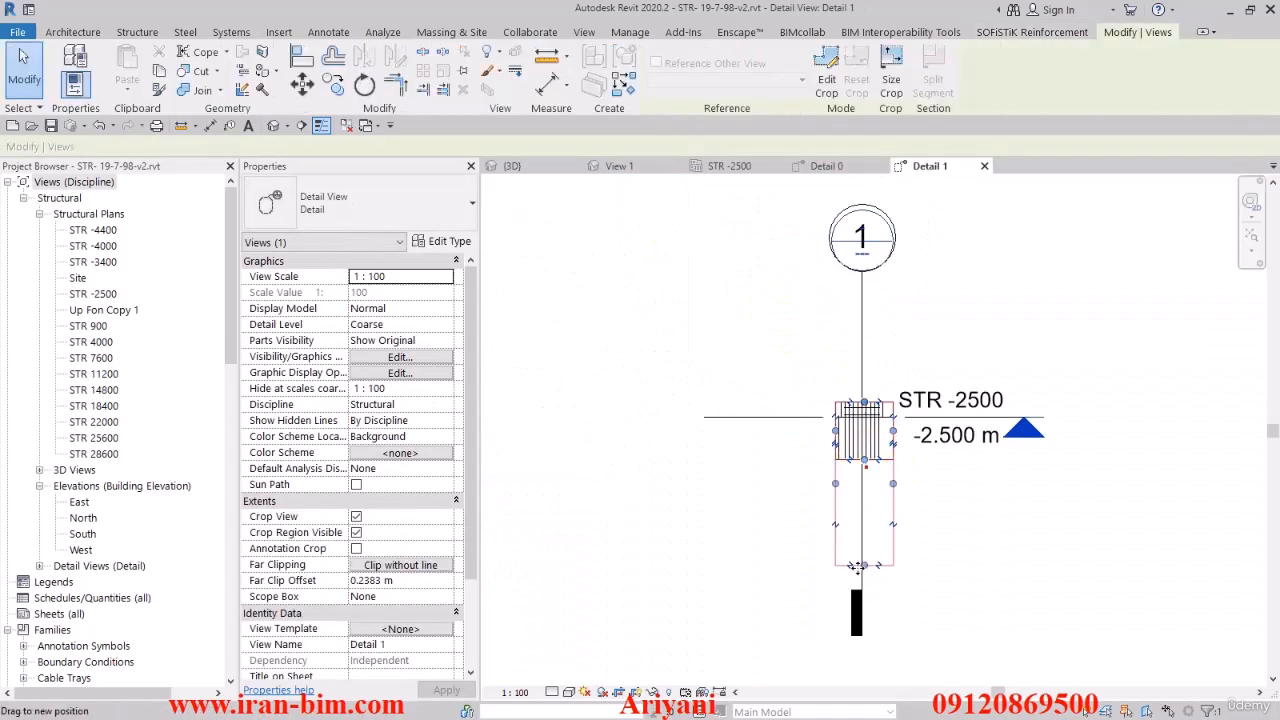
left_click_drag(857, 567, 858, 572)
scroll(880, 530, "up", 1)
middle_click_drag(870, 553, 857, 594)
scroll(857, 594, "down", 3)
middle_click_drag(854, 494, 818, 602)
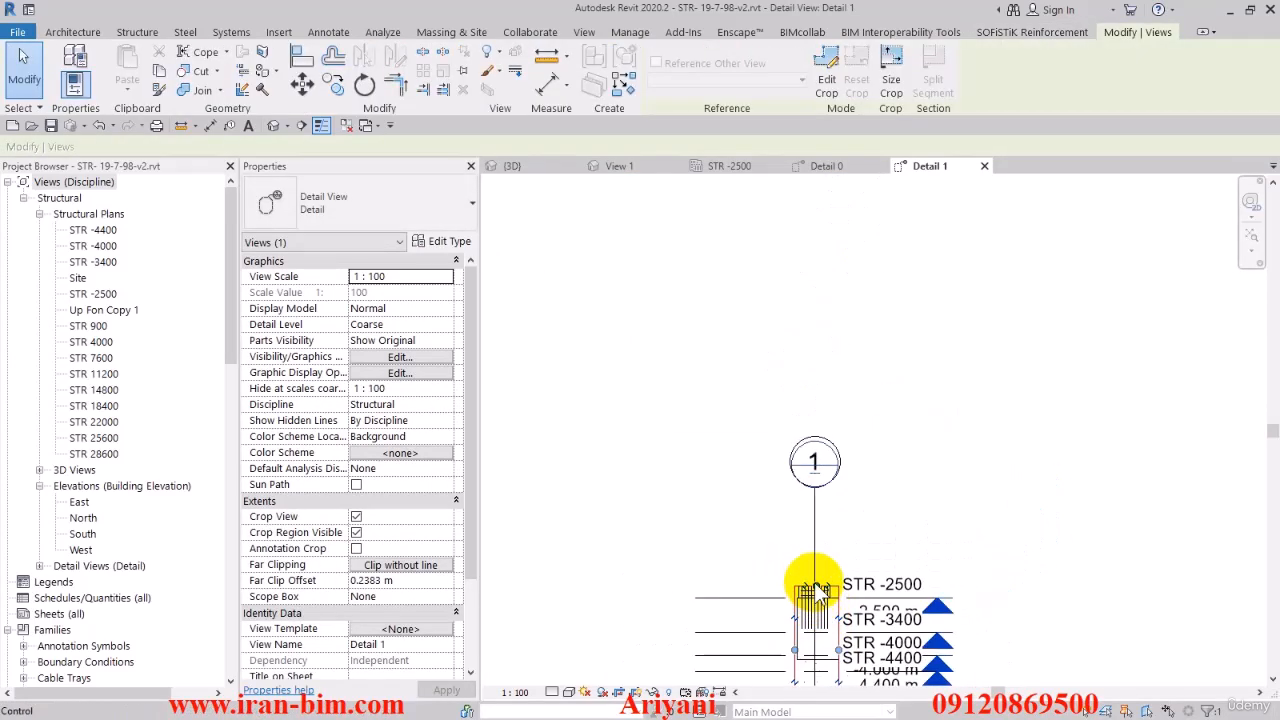
left_click_drag(816, 587, 849, 322)
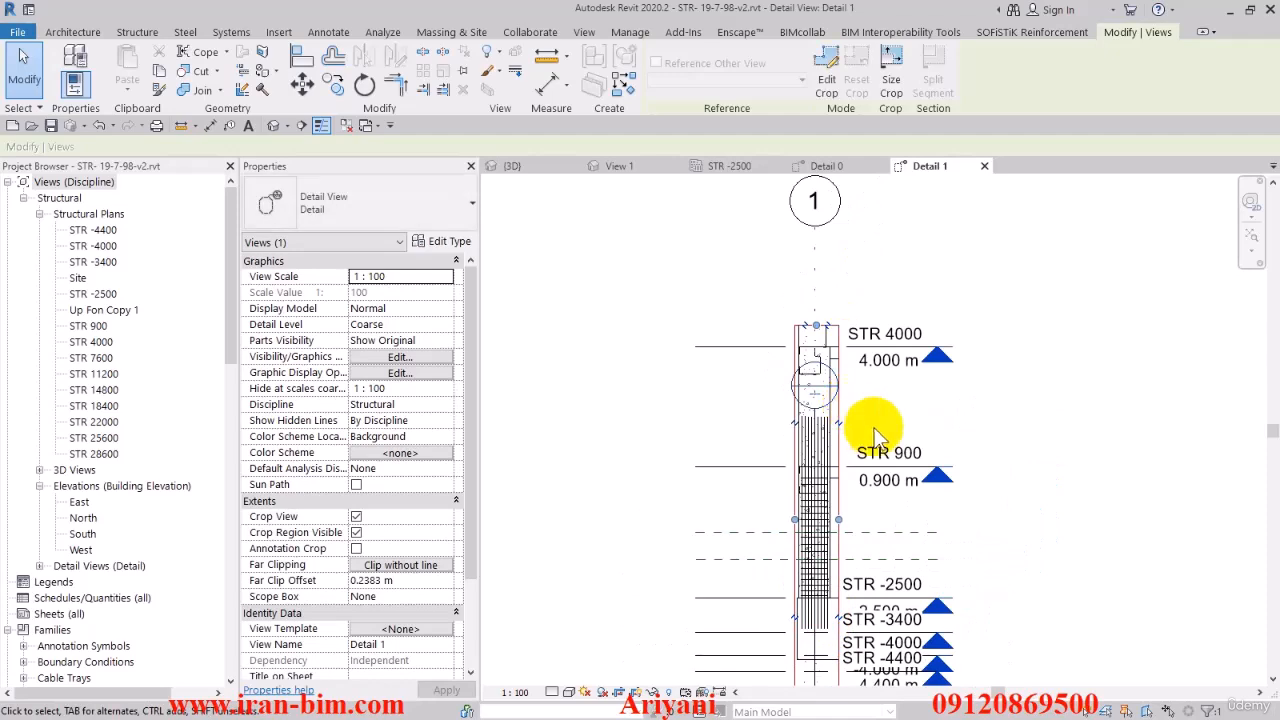
scroll(855, 433, "up", 3)
left_click(891, 448)
scroll(891, 448, "up", 5)
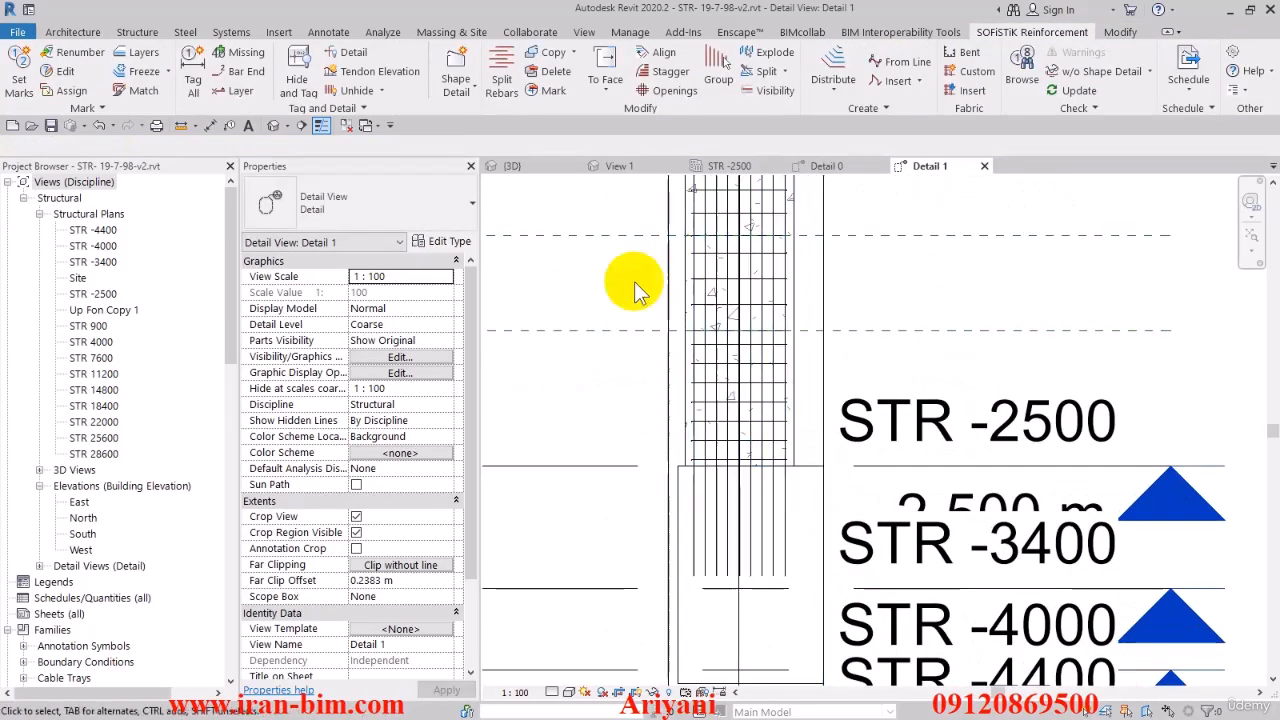
Select the 400 x 800 mm column on the STR -2500 plan and compare how it appears in Detail 0 and Detail 1
left_click(847, 166)
middle_click_drag(809, 286, 775, 552)
left_click(737, 166)
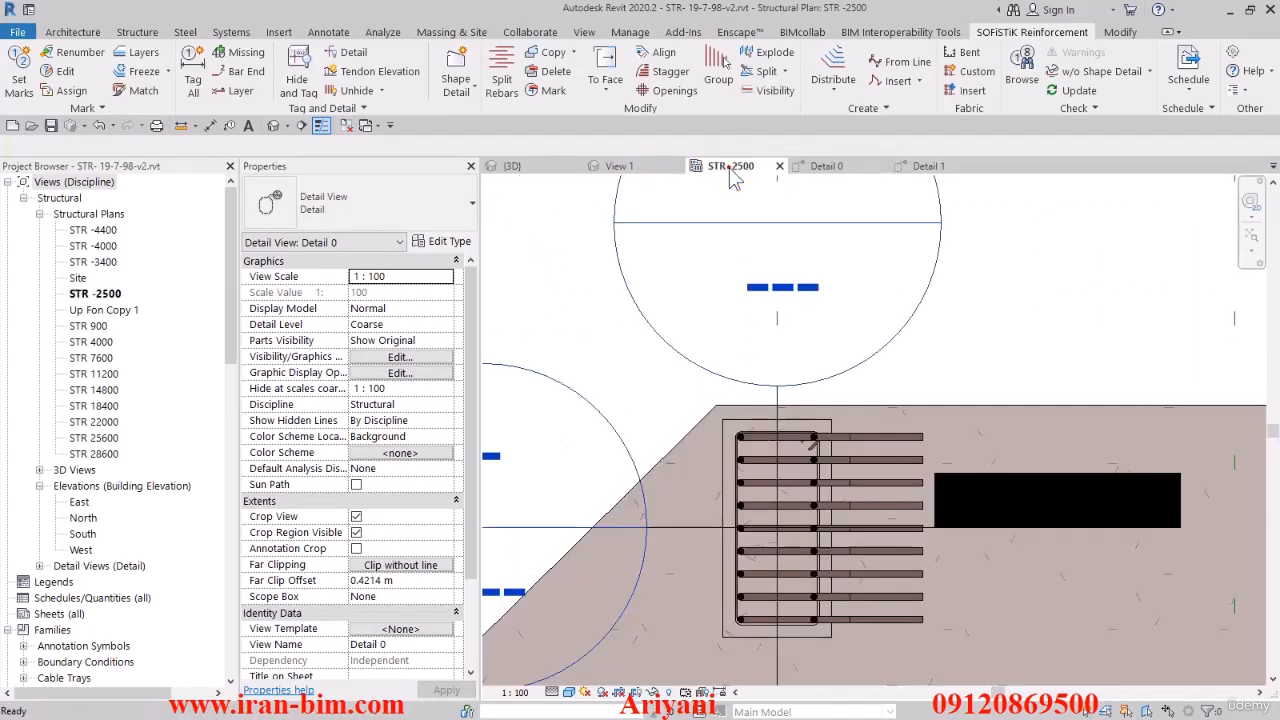
middle_click_drag(792, 385, 795, 333)
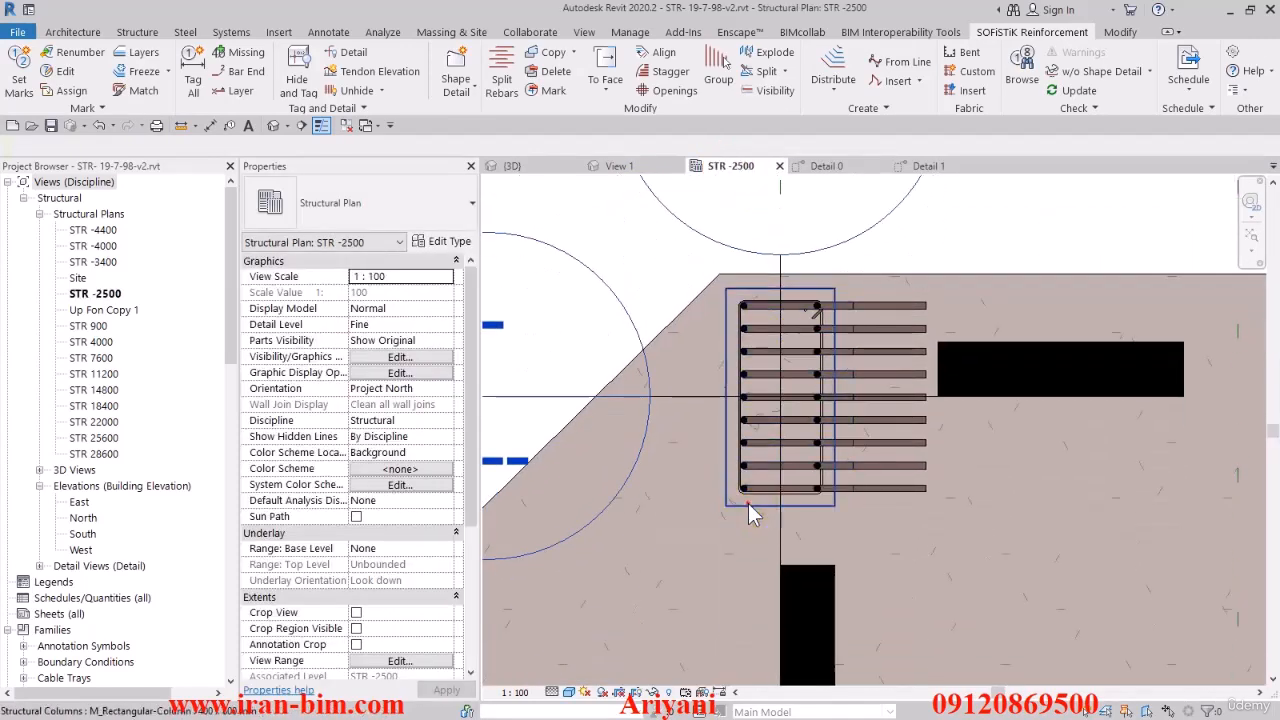
left_click(749, 508)
left_click(929, 168)
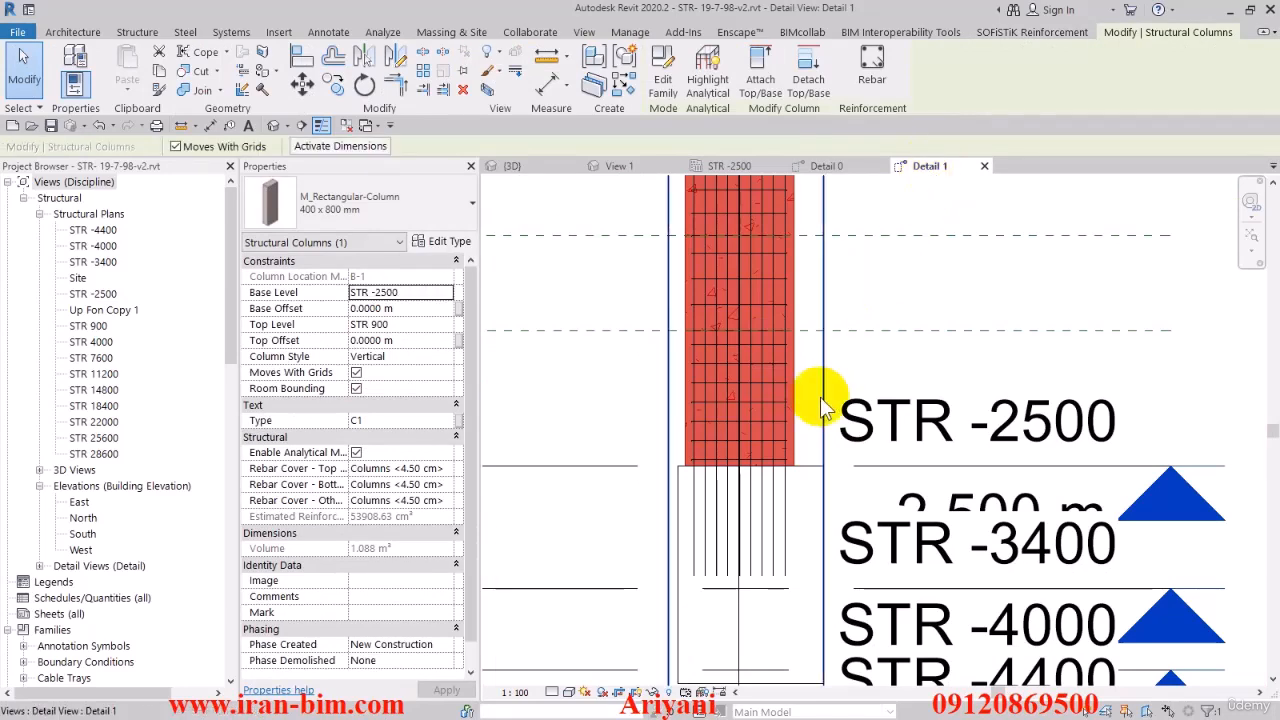
middle_click_drag(753, 350, 753, 540)
middle_click_drag(742, 306, 749, 375)
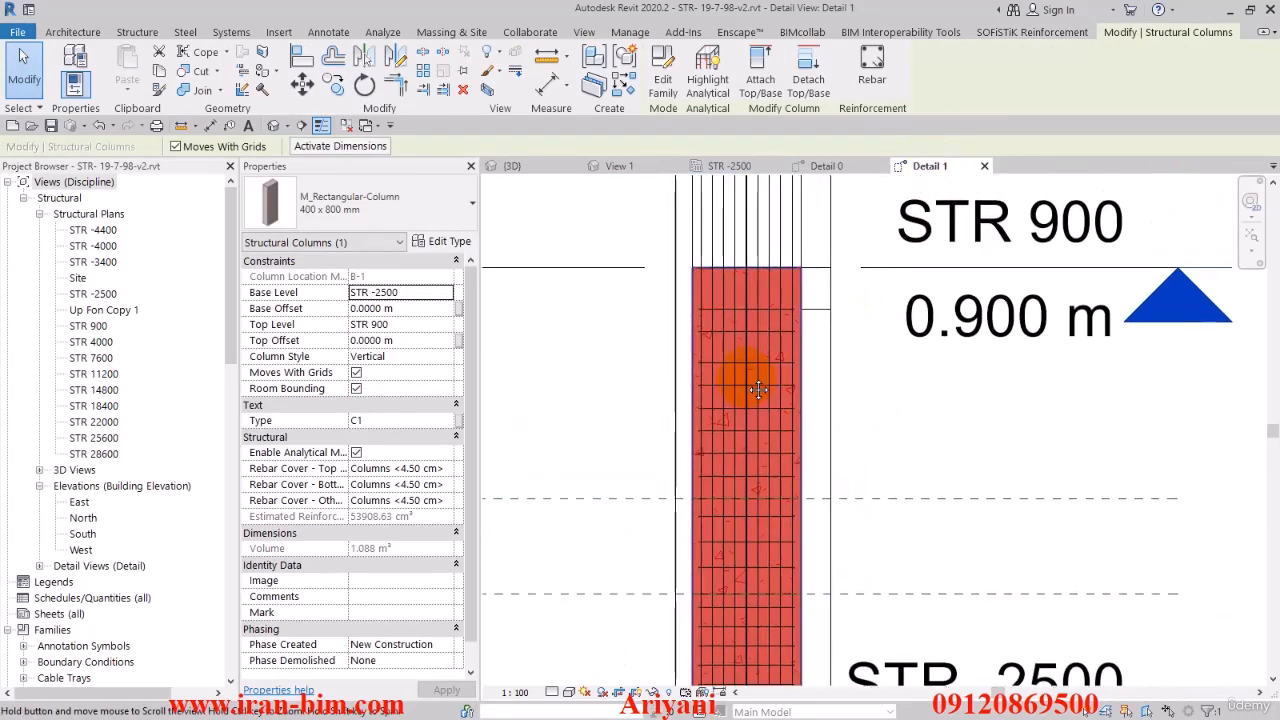
left_click(818, 171)
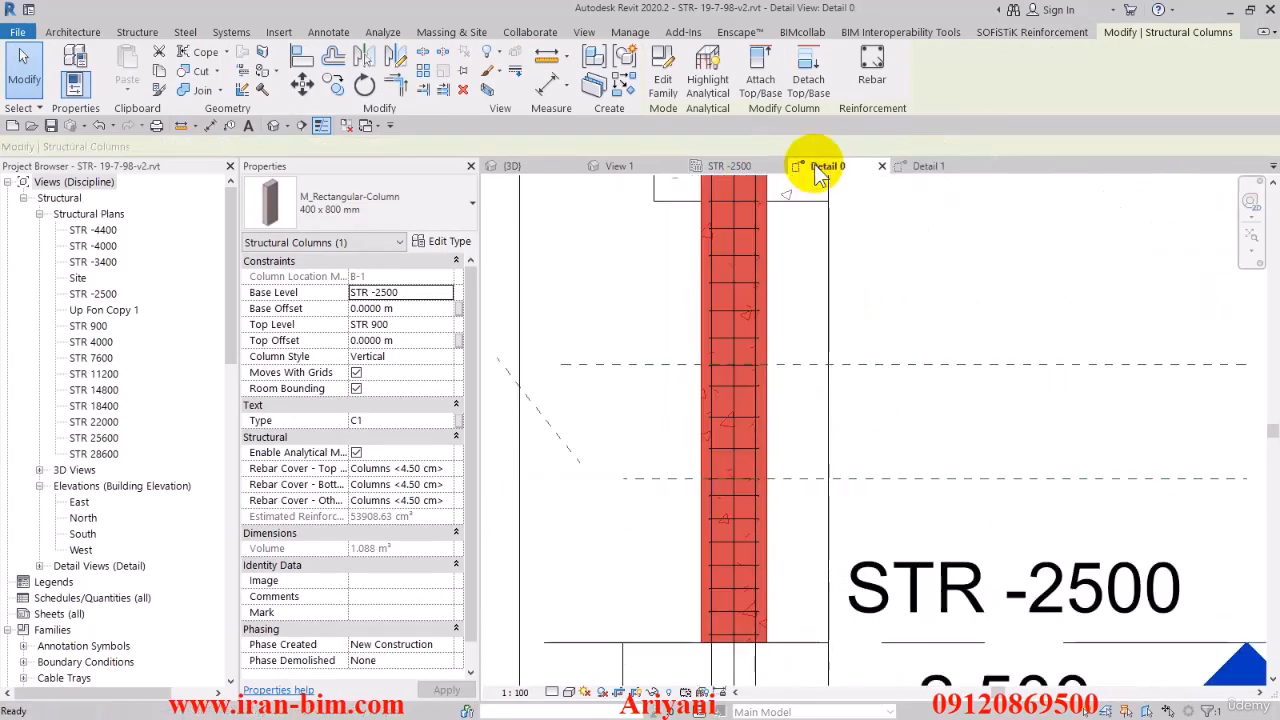
left_click(908, 168)
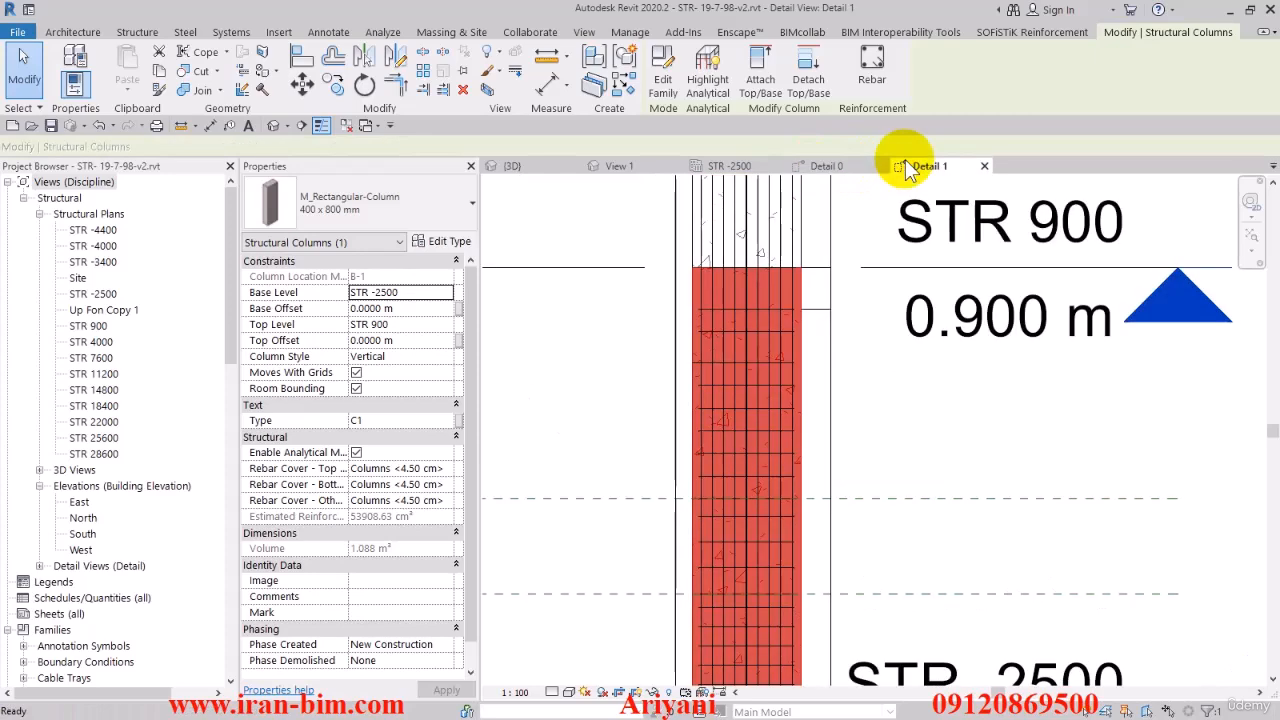
left_click(894, 385)
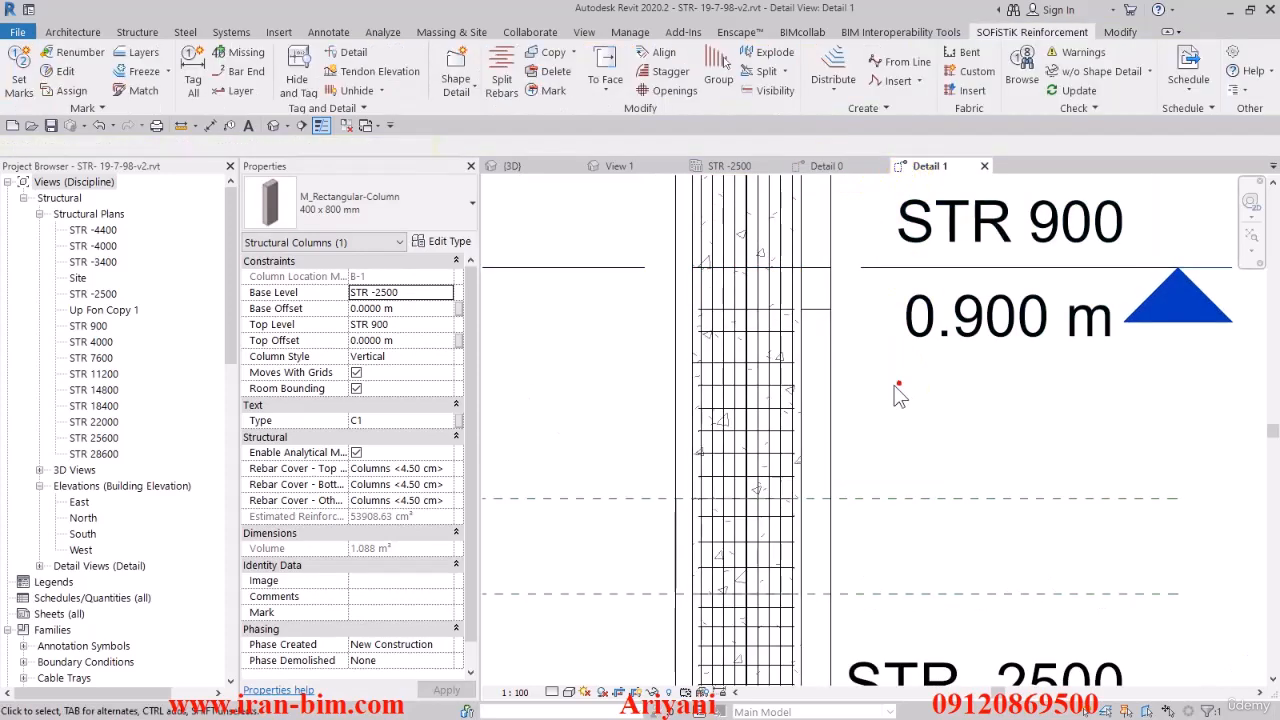
scroll(585, 355, "down", 3)
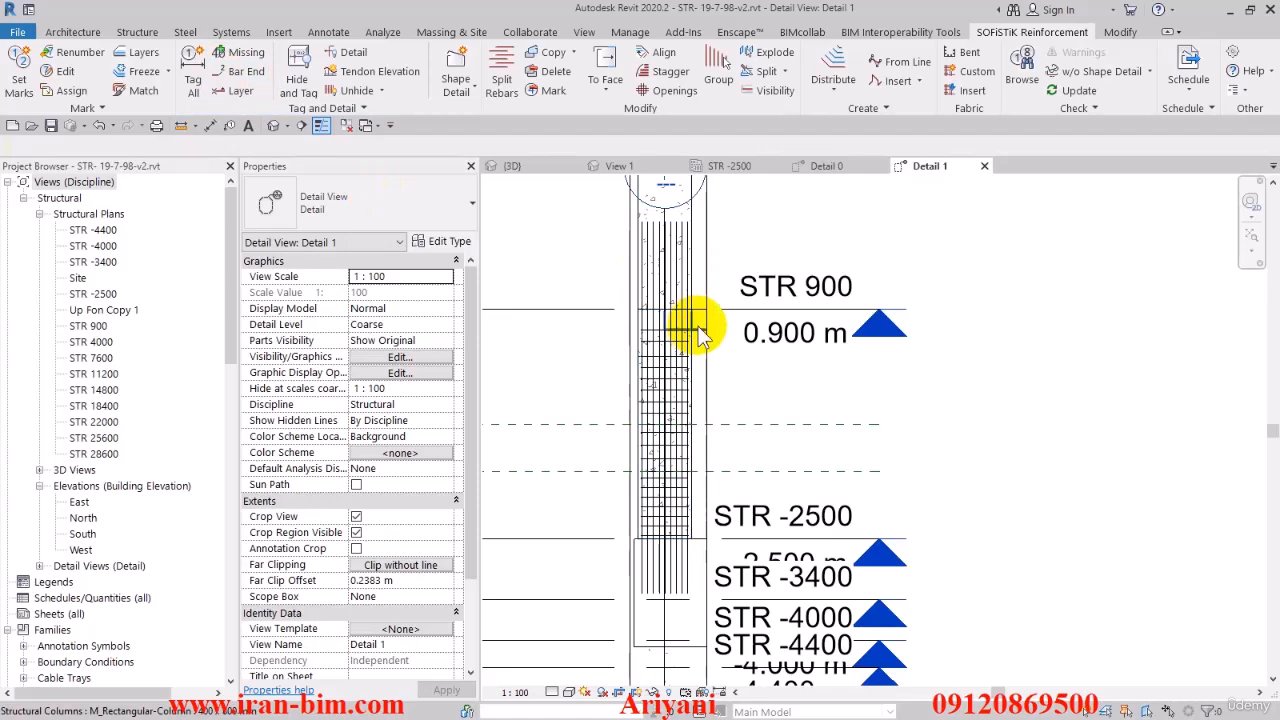
In Detail 1, place a single Ø25 Rebar Shape 35 bar in the column between STR -2500 and STR 900, oriented parallel to the work plane
left_click(700, 375)
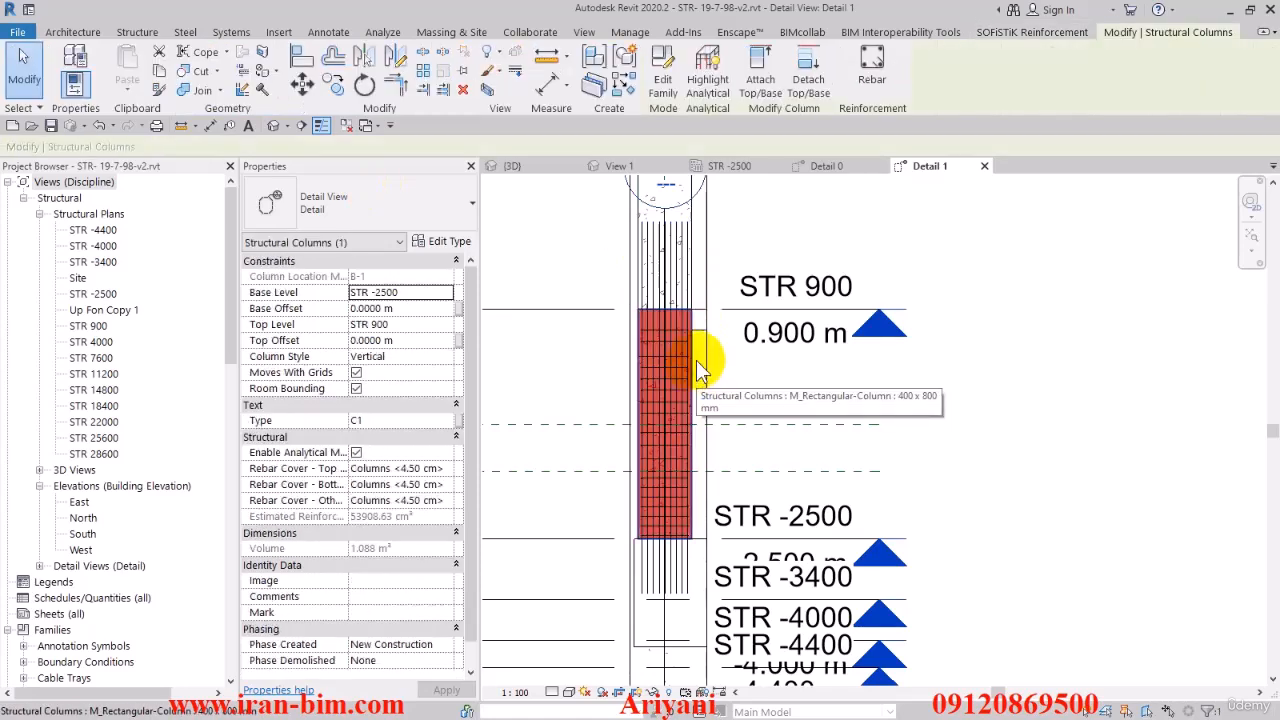
left_click(870, 80)
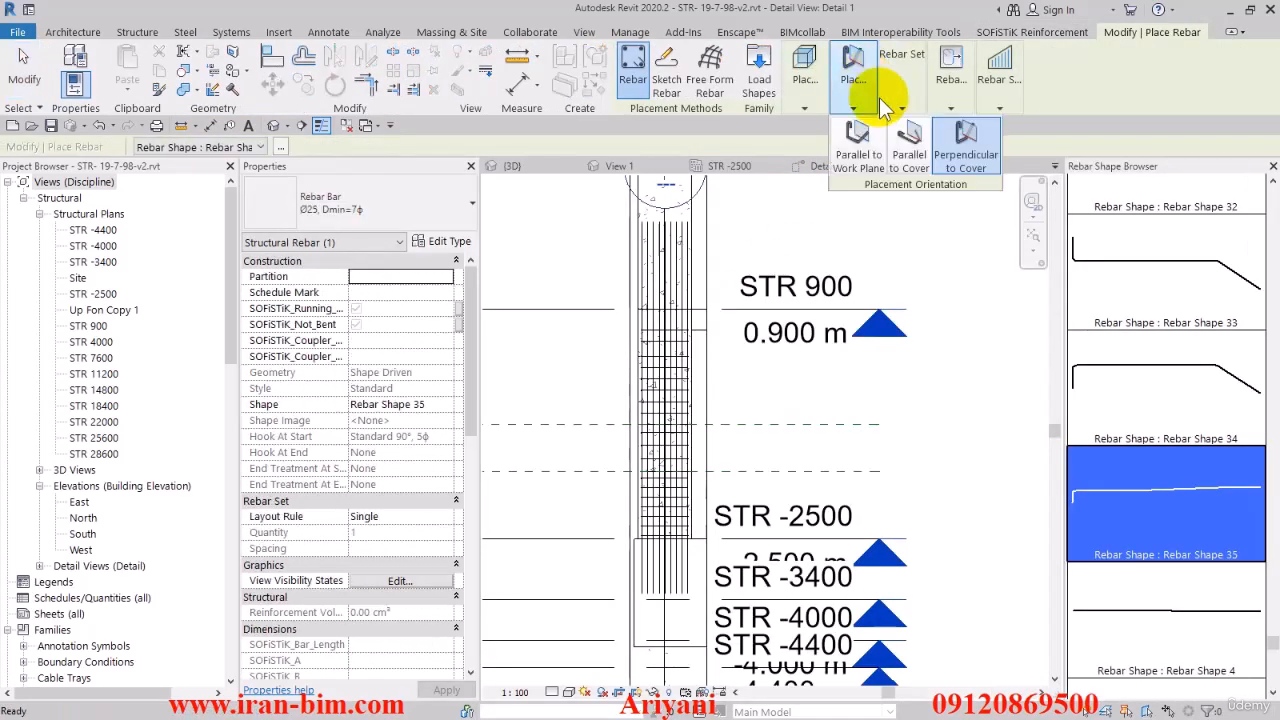
left_click(1144, 514)
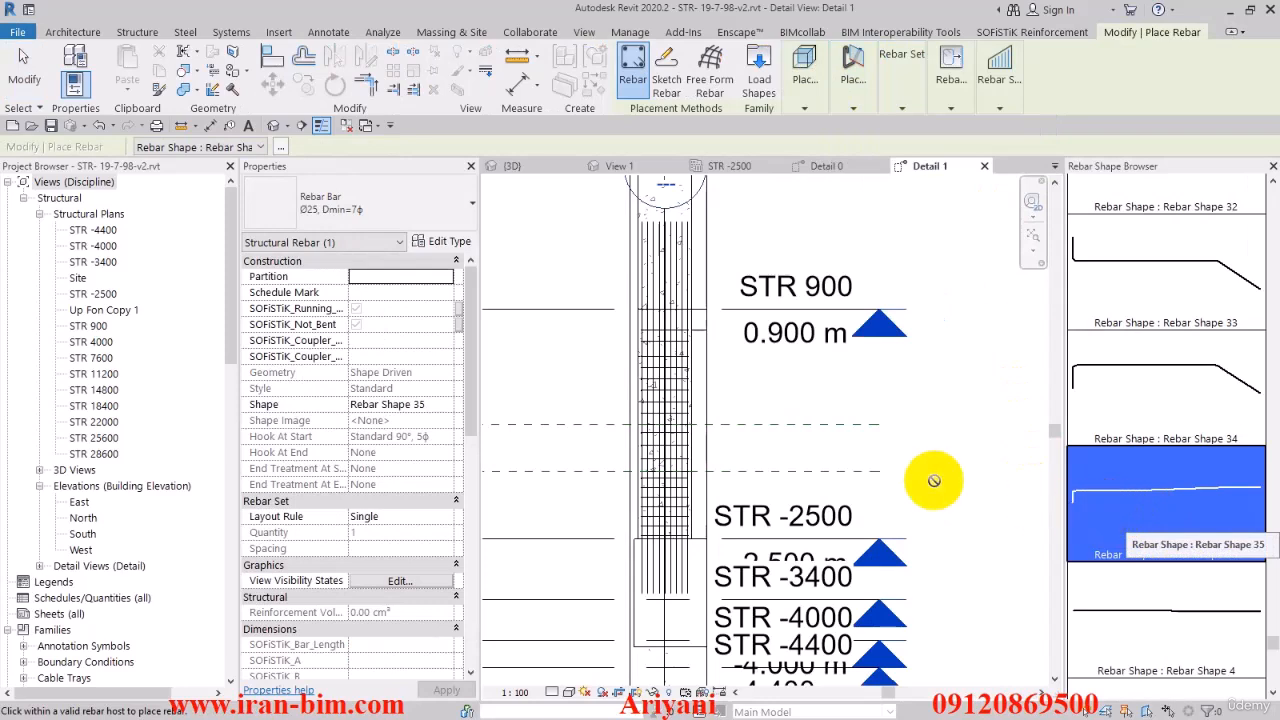
scroll(683, 430, "up", 2)
middle_click_drag(688, 439, 676, 321)
left_click(854, 92)
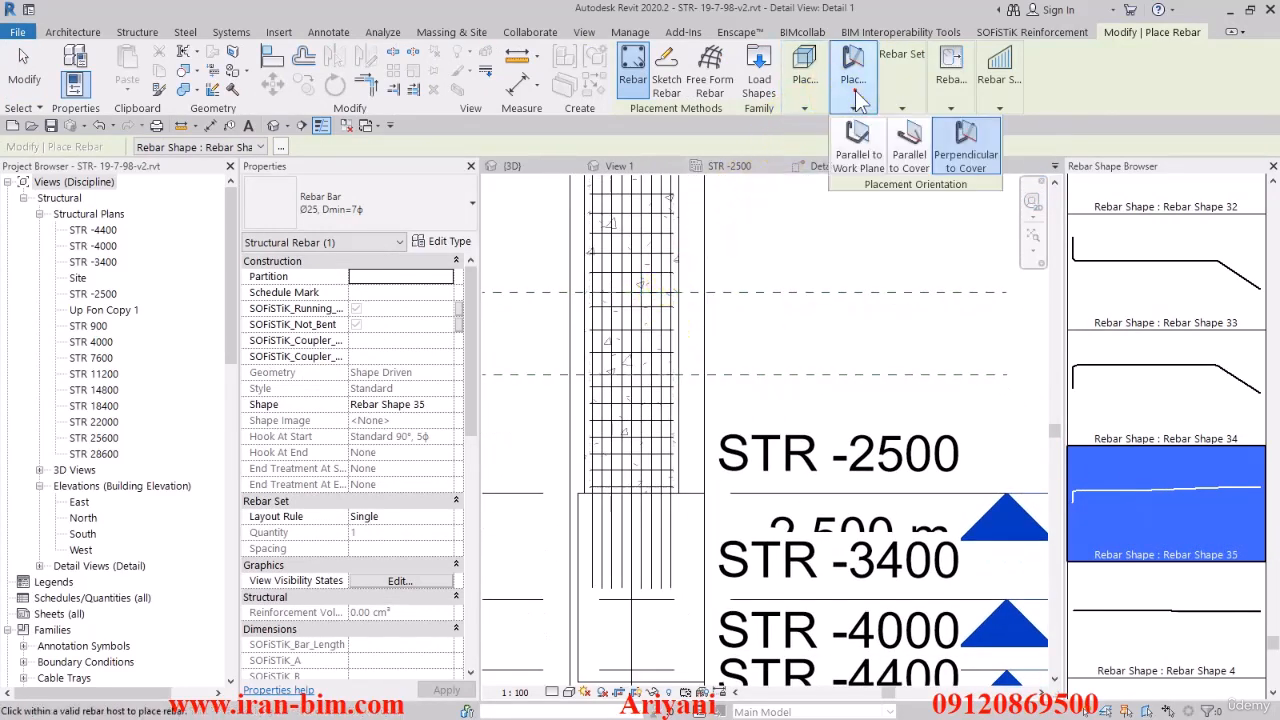
left_click(819, 88)
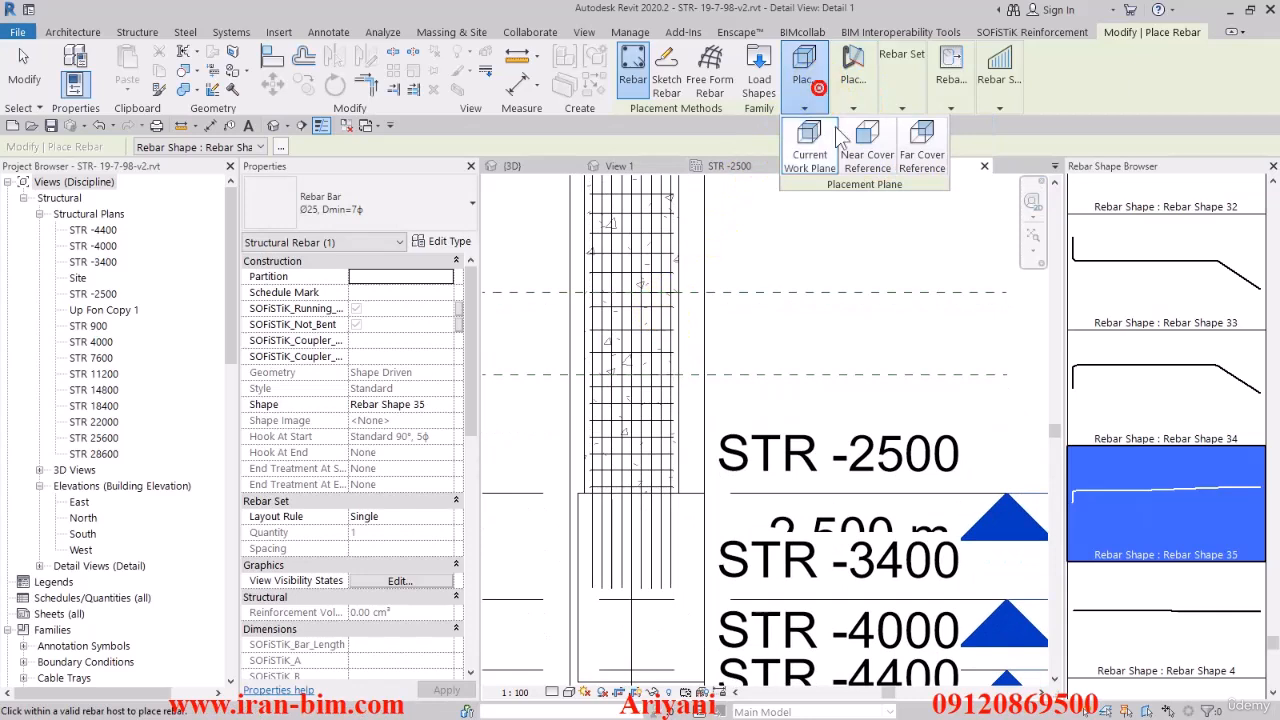
left_click(846, 104)
left_click(857, 160)
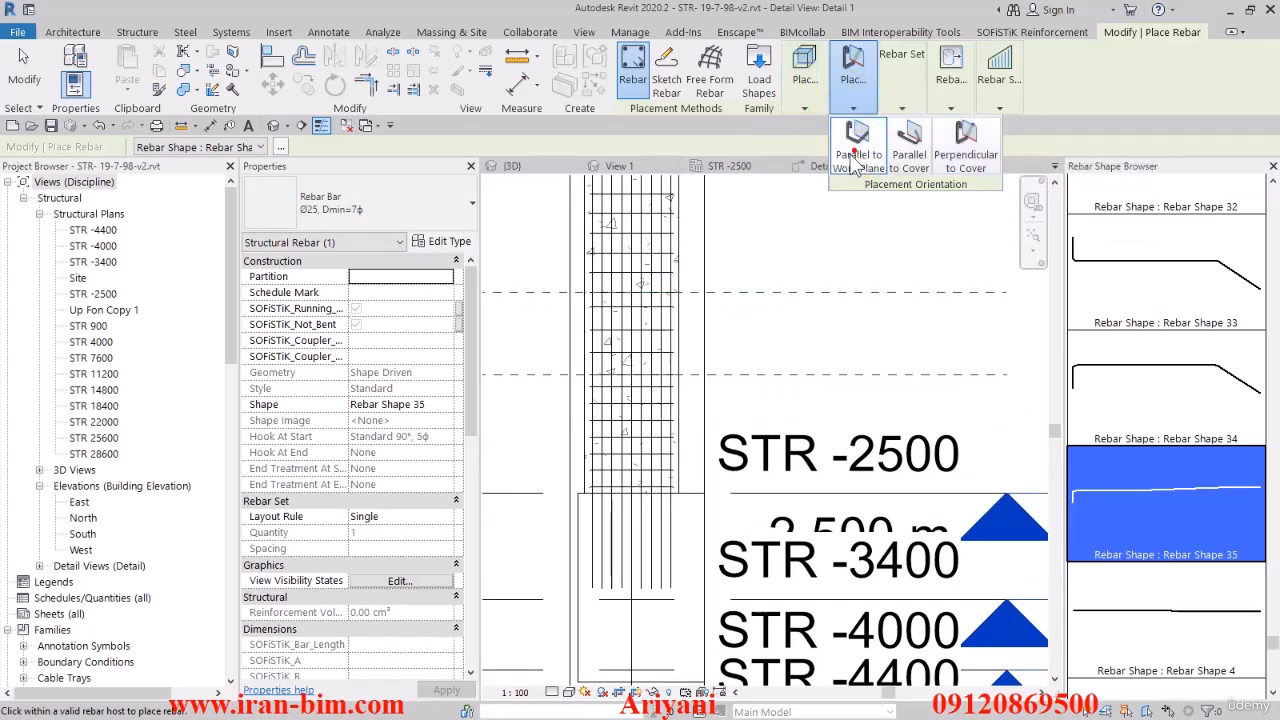
scroll(667, 425, "up", 1)
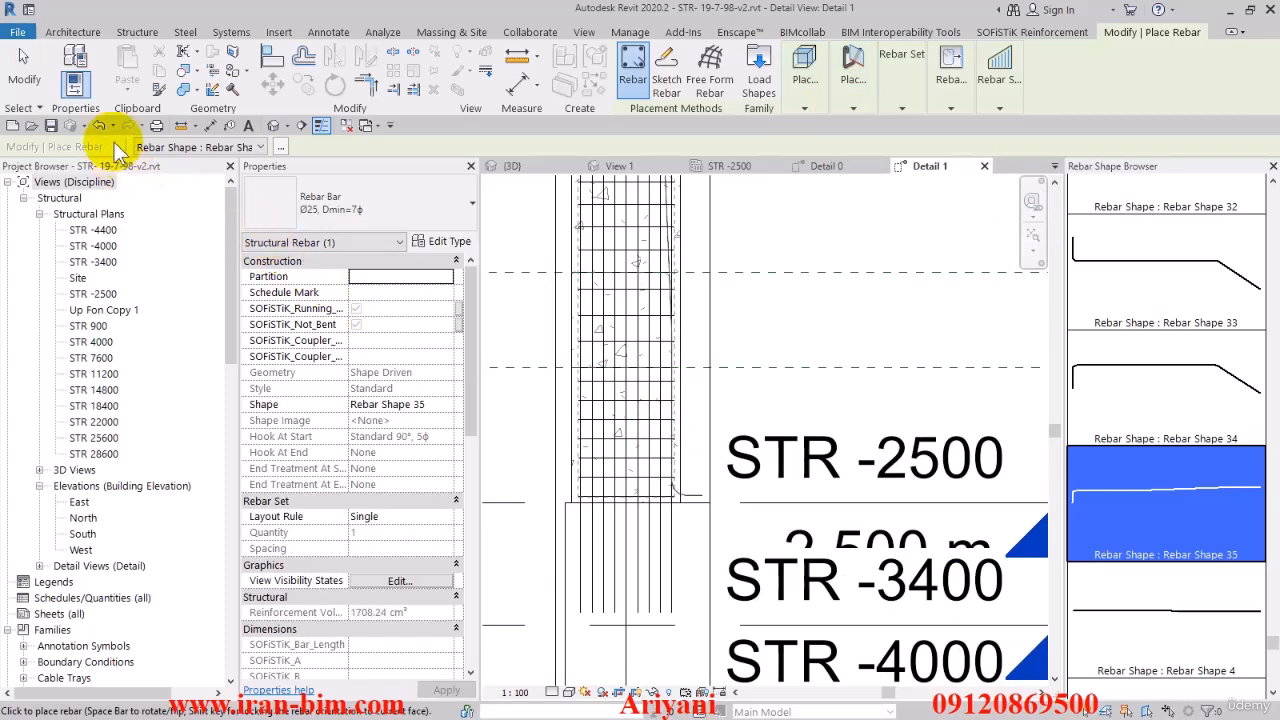
left_click(24, 66)
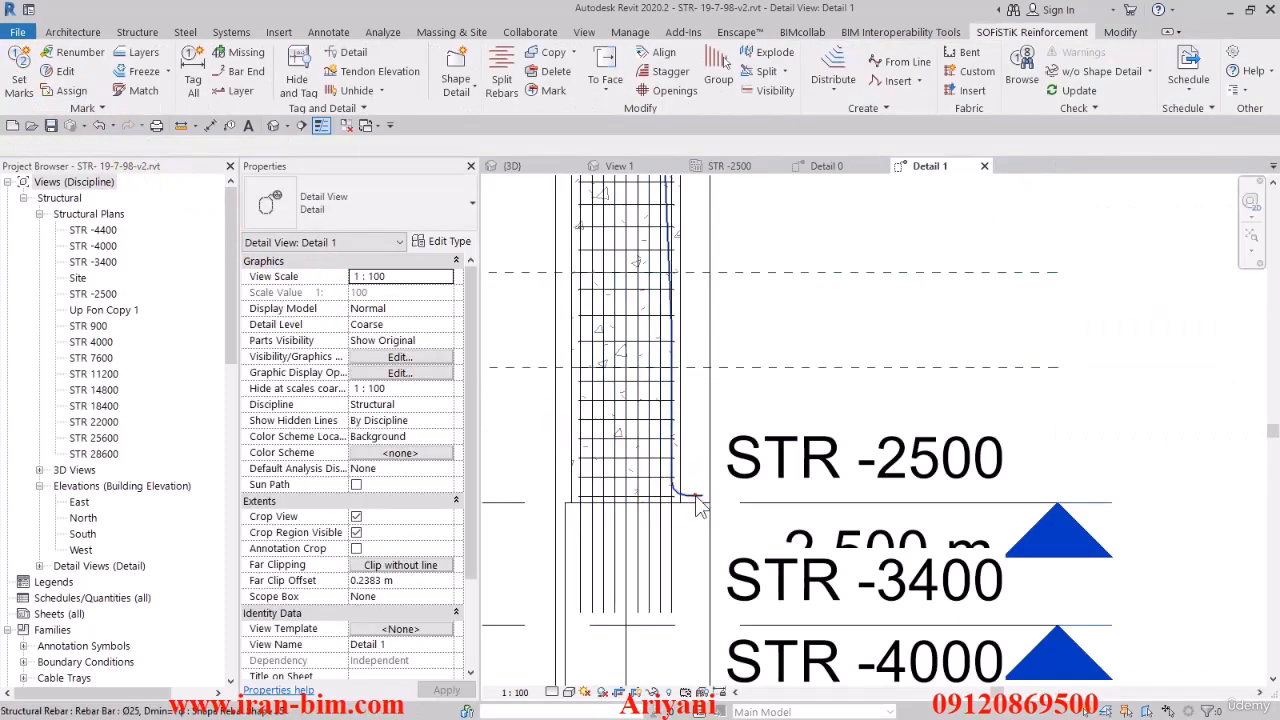
Stretch the new bar's hooked lower end down into the foundation, to just below the ends of the existing vertical bars
left_click(700, 505)
scroll(710, 490, "up", 3)
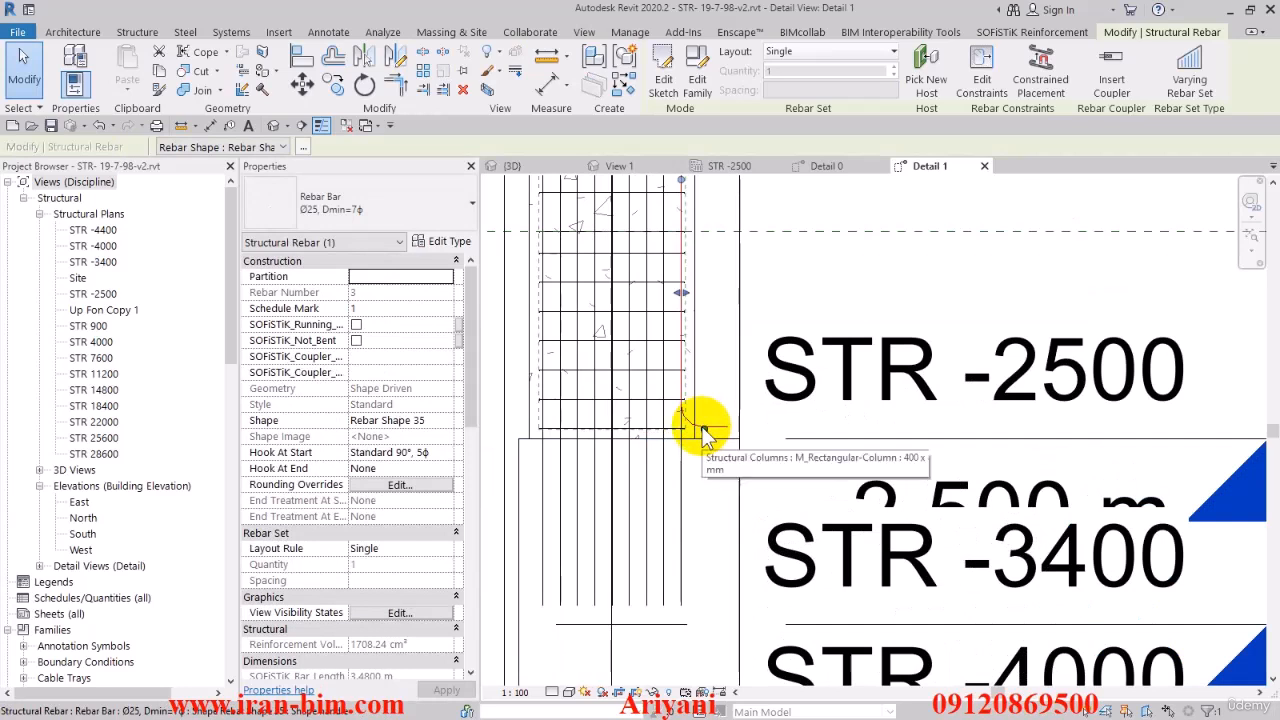
left_click_drag(704, 459, 704, 559)
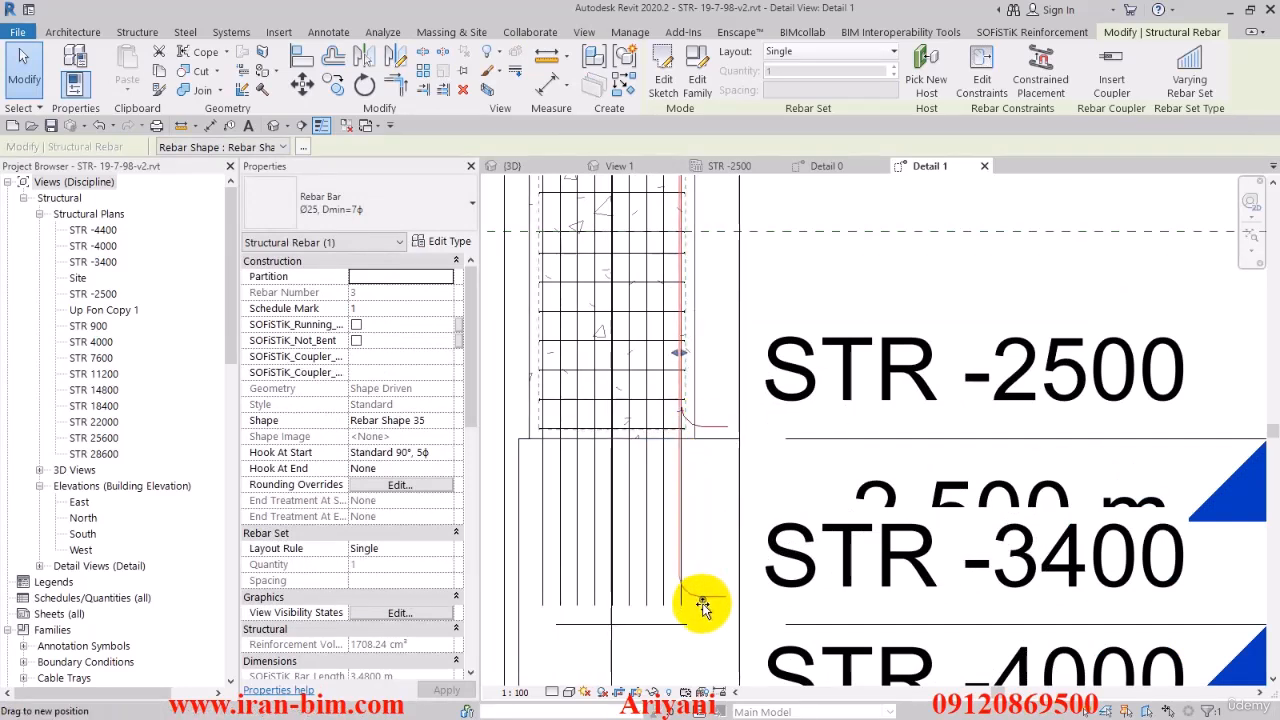
left_click_drag(704, 607, 703, 614)
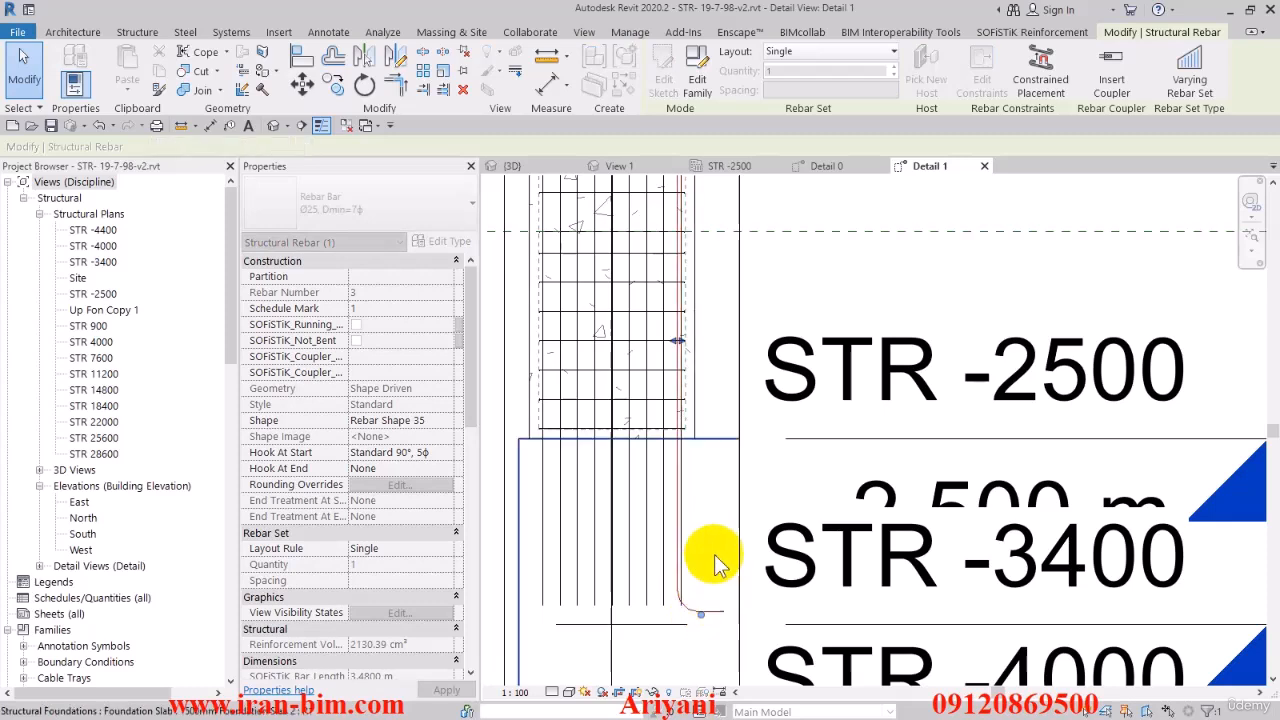
Stretch the new Ø25 bar's upper end above STR 900, level with the tops of the existing vertical bars
scroll(716, 540, "down", 3)
middle_click_drag(716, 548, 709, 623)
middle_click_drag(722, 290, 702, 480)
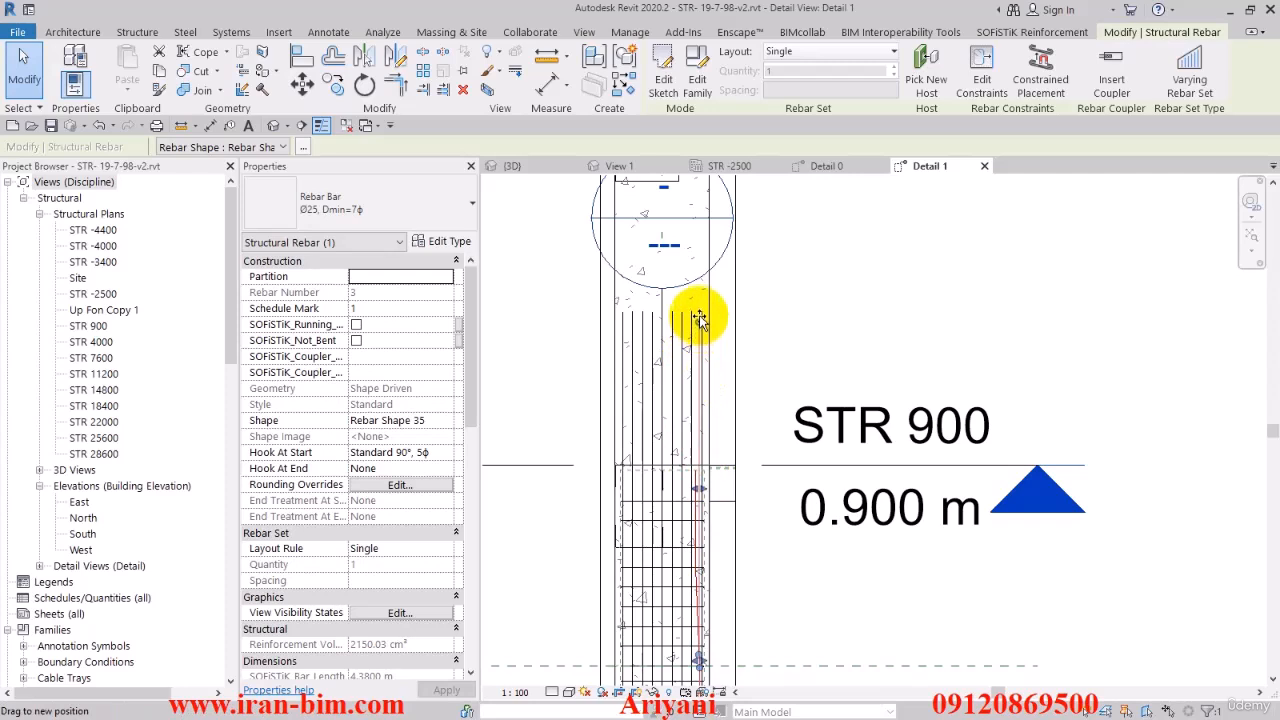
left_click_drag(700, 318, 695, 310)
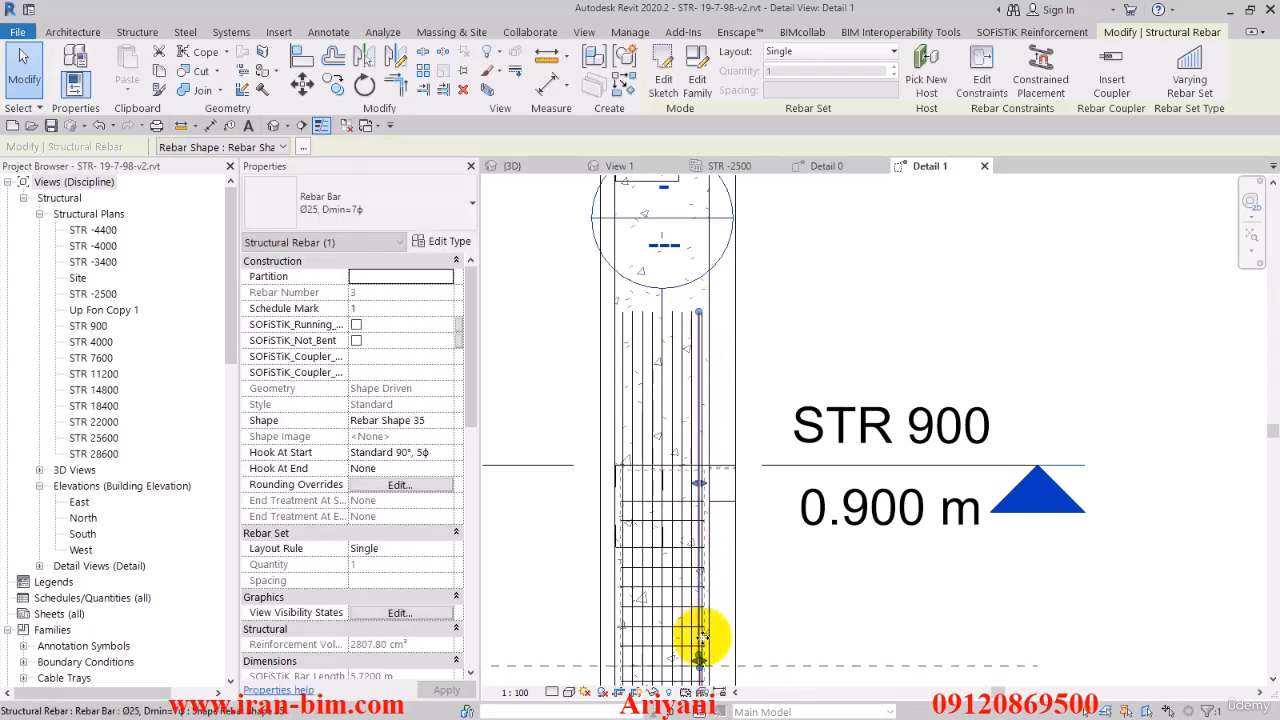
Raise the upper bend of the new bar's crank and shift its upper straight segment inward from the column face
scroll(695, 595, "up", 3)
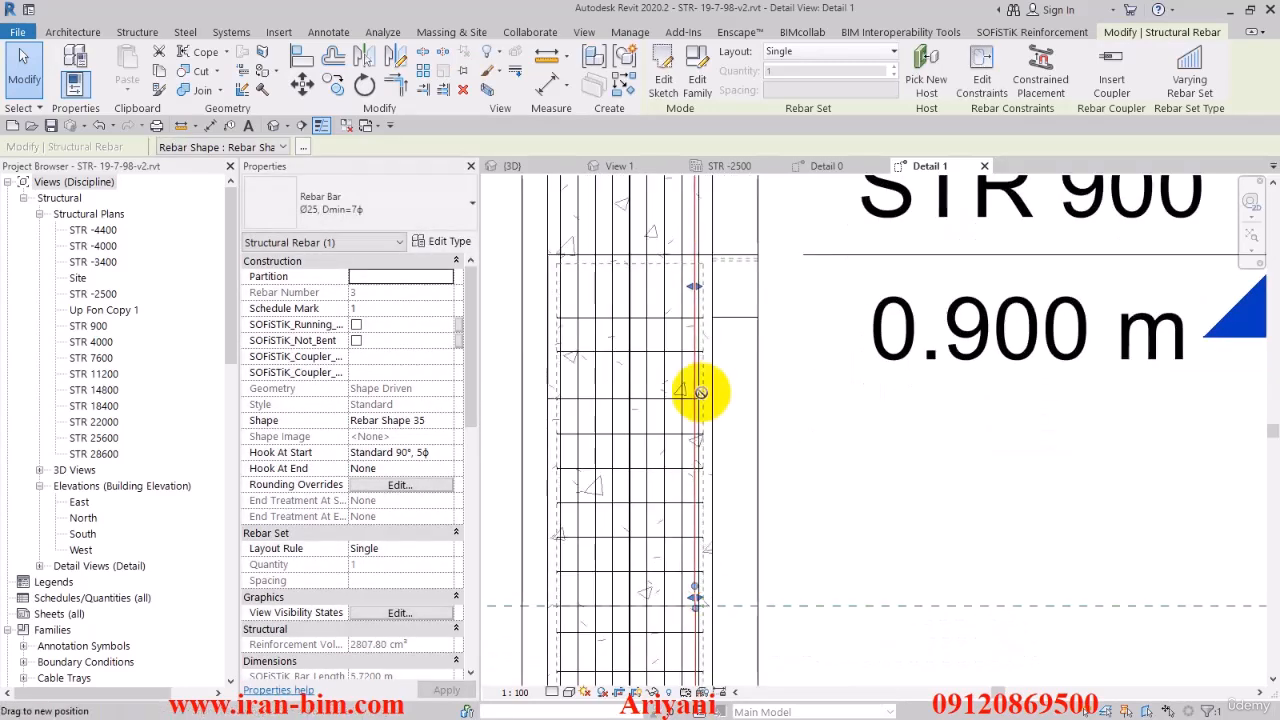
left_click_drag(701, 393, 691, 378)
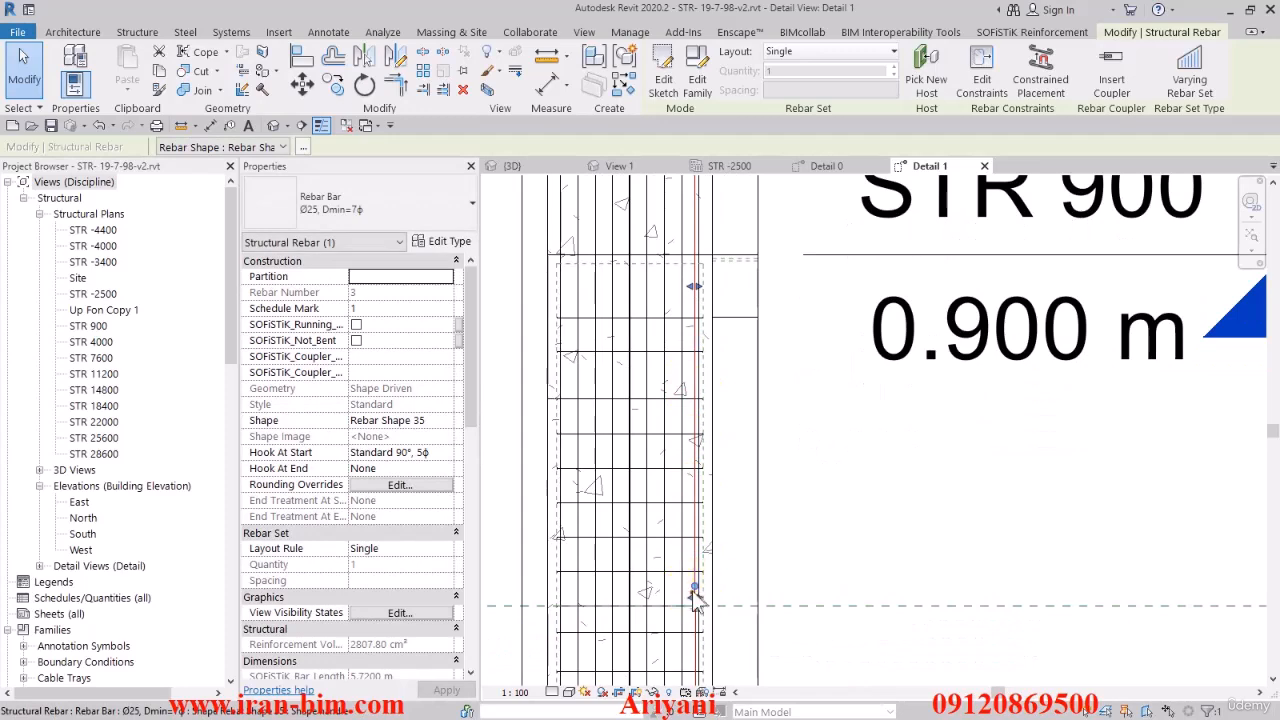
left_click_drag(683, 512, 683, 460)
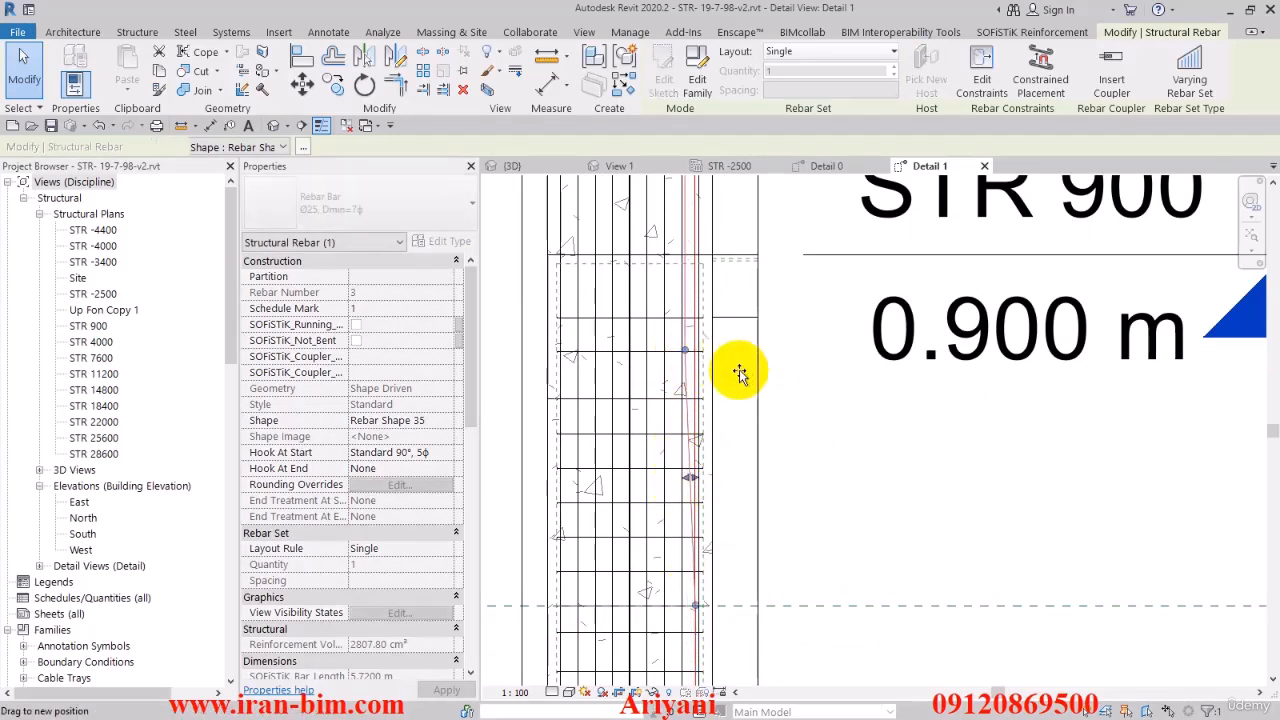
Reposition the bar's crank around STR 900, with its lower bend just below the level and its upper bend just above
scroll(740, 384, "down", 3)
middle_click_drag(740, 387, 753, 540)
scroll(718, 536, "up", 2)
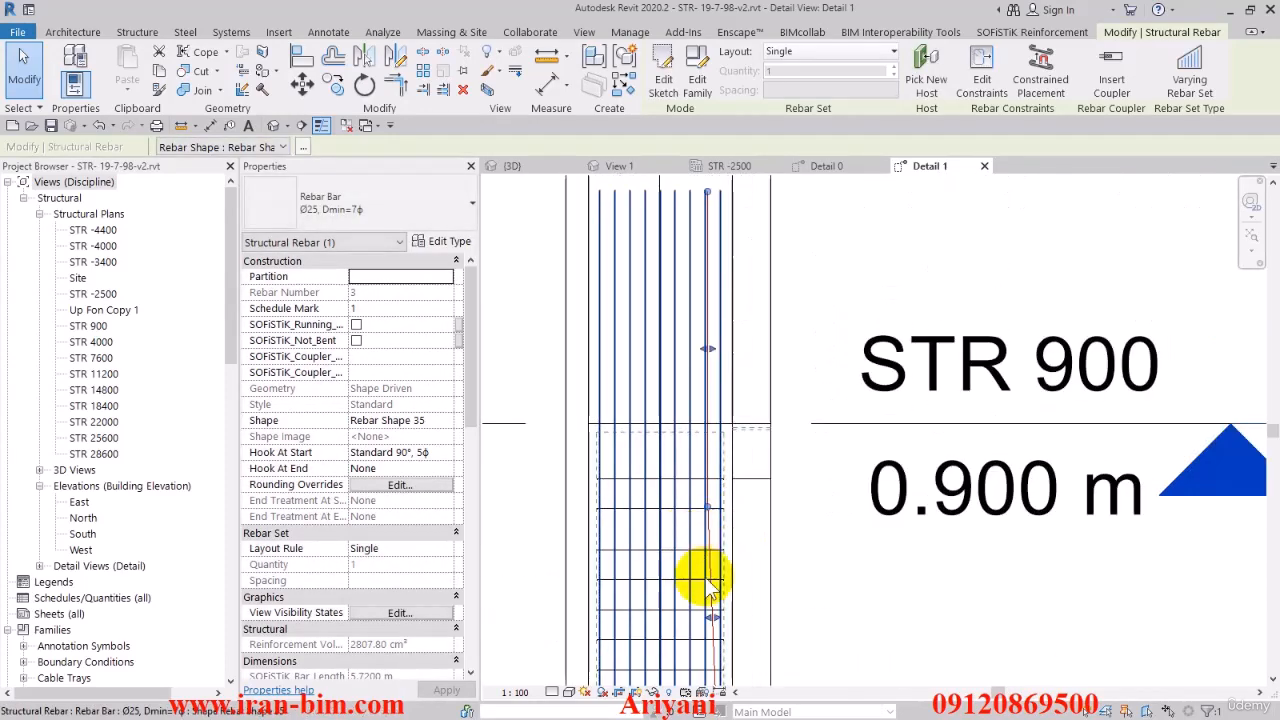
mouse_move(713, 549)
left_mouse_down()
mouse_move(711, 522)
mouse_move(710, 556)
mouse_move(716, 547)
left_mouse_up()
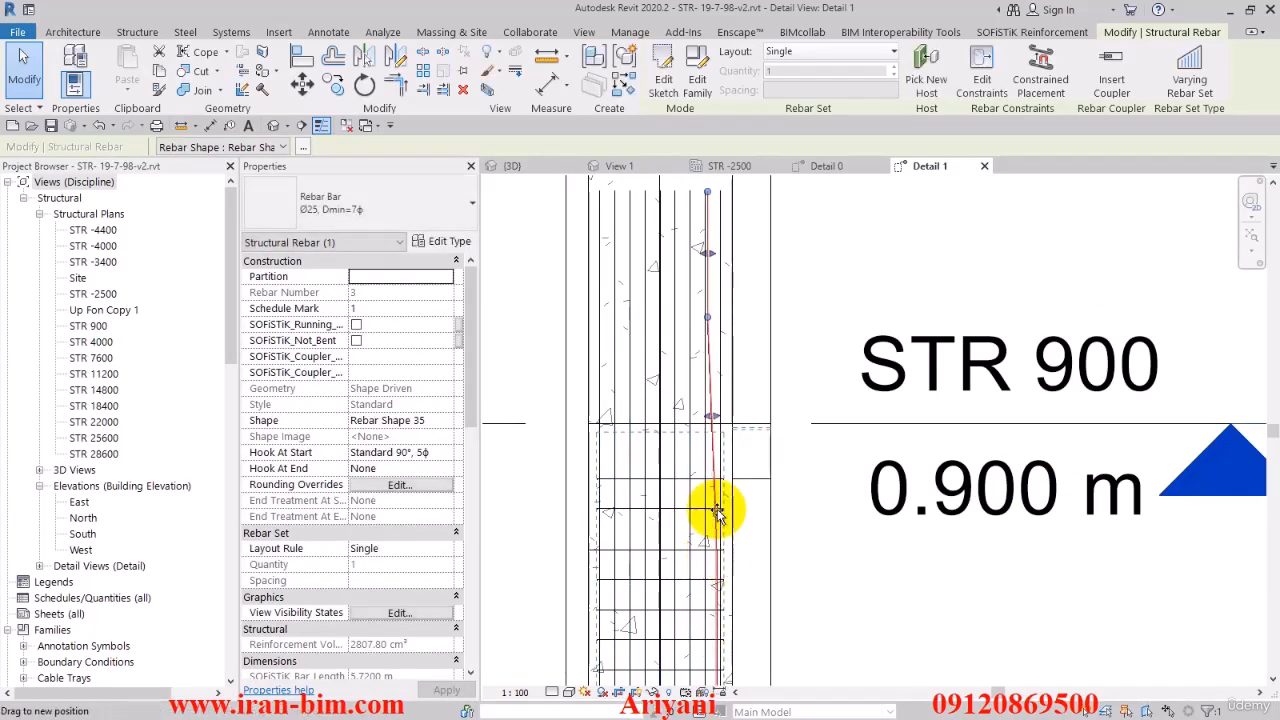
left_click_drag(713, 447, 709, 257)
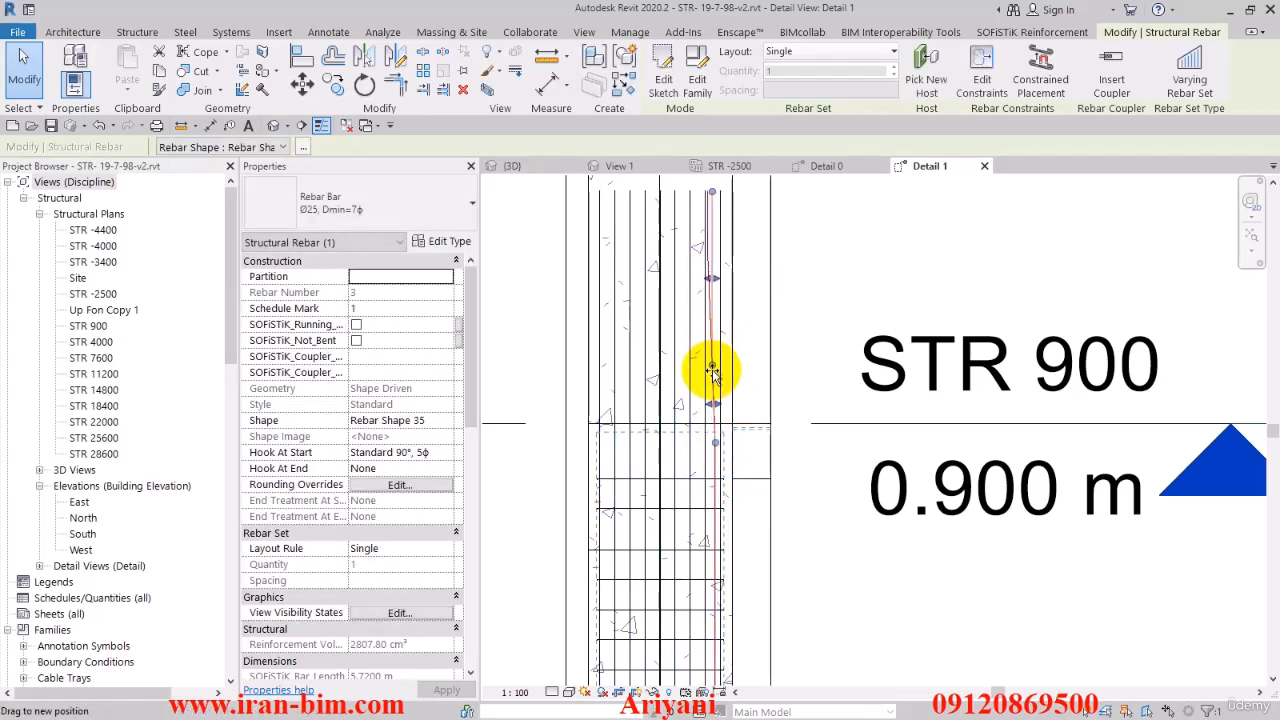
left_click_drag(711, 398, 716, 515)
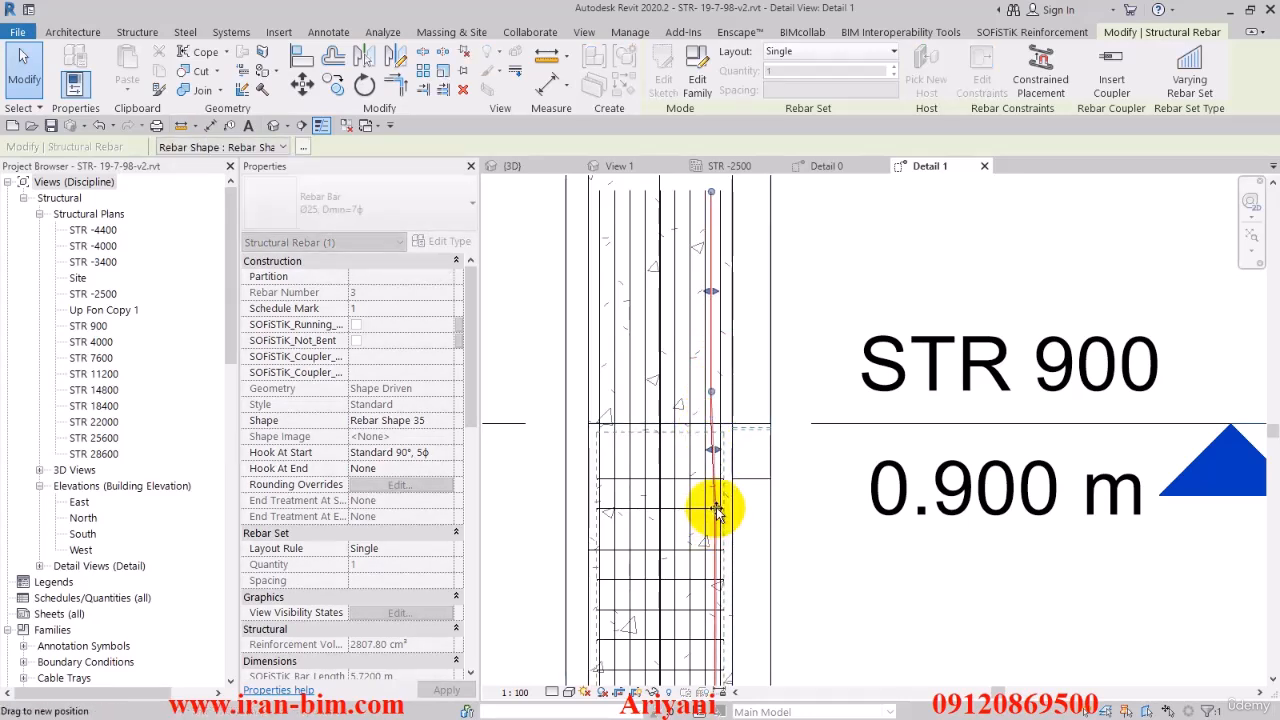
left_click(818, 509)
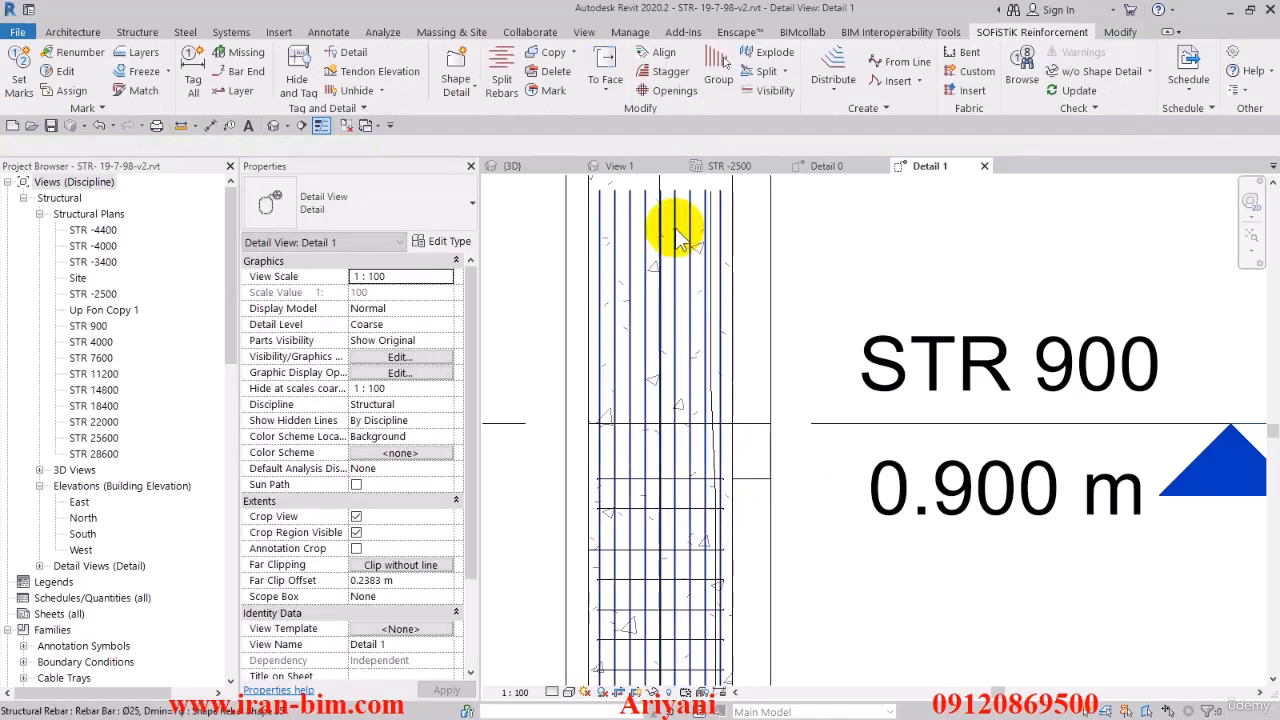
In the 3D view, set the rebars to display solid in the active view only
left_click(555, 168)
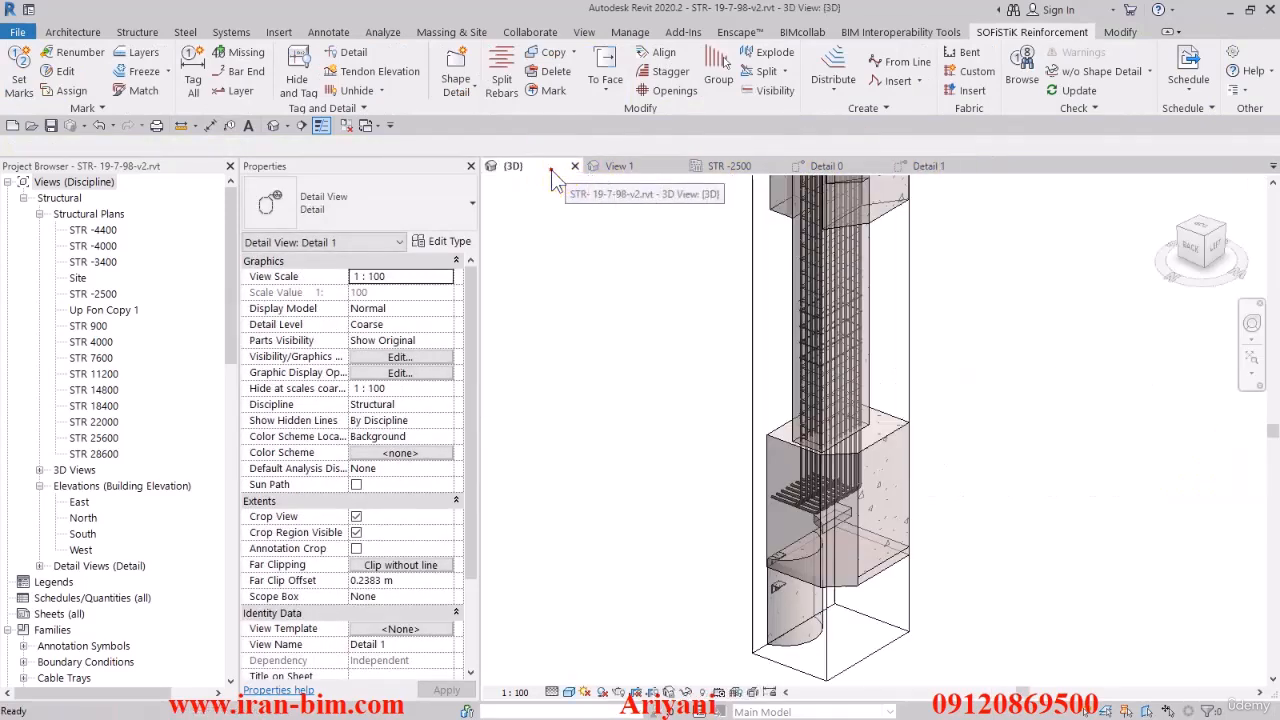
middle_click_drag(645, 280, 643, 415)
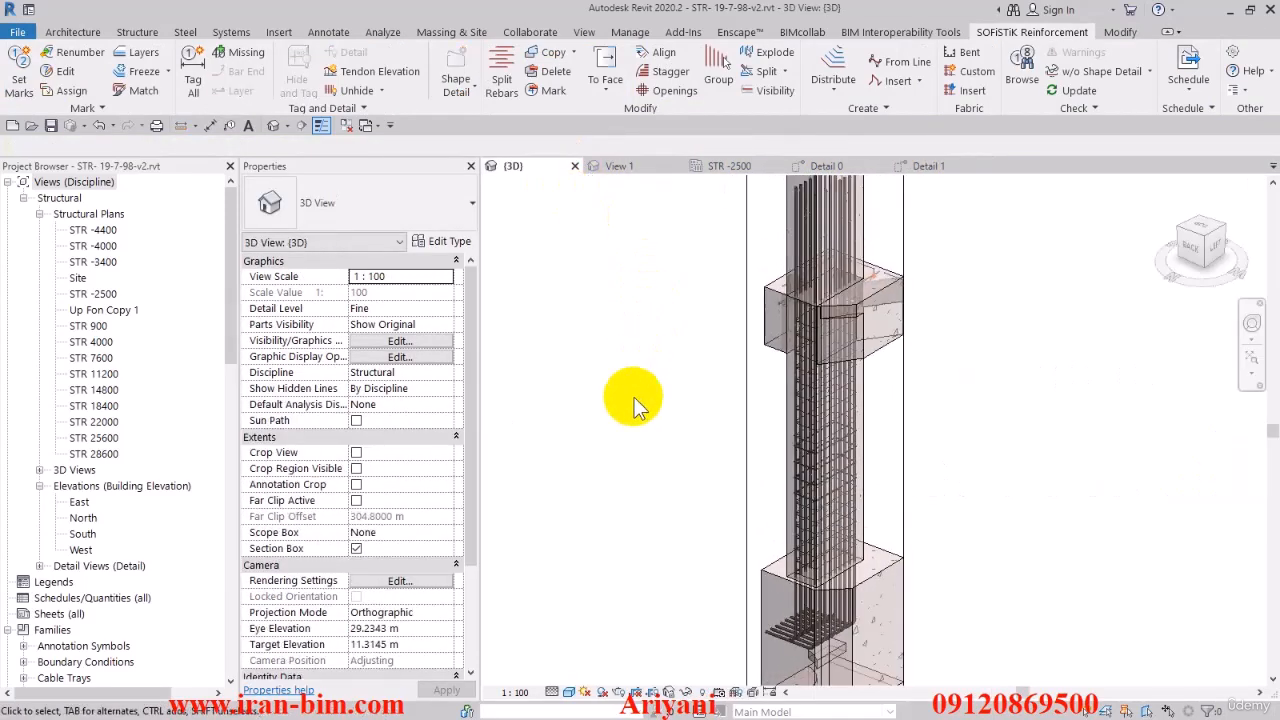
left_click(743, 93)
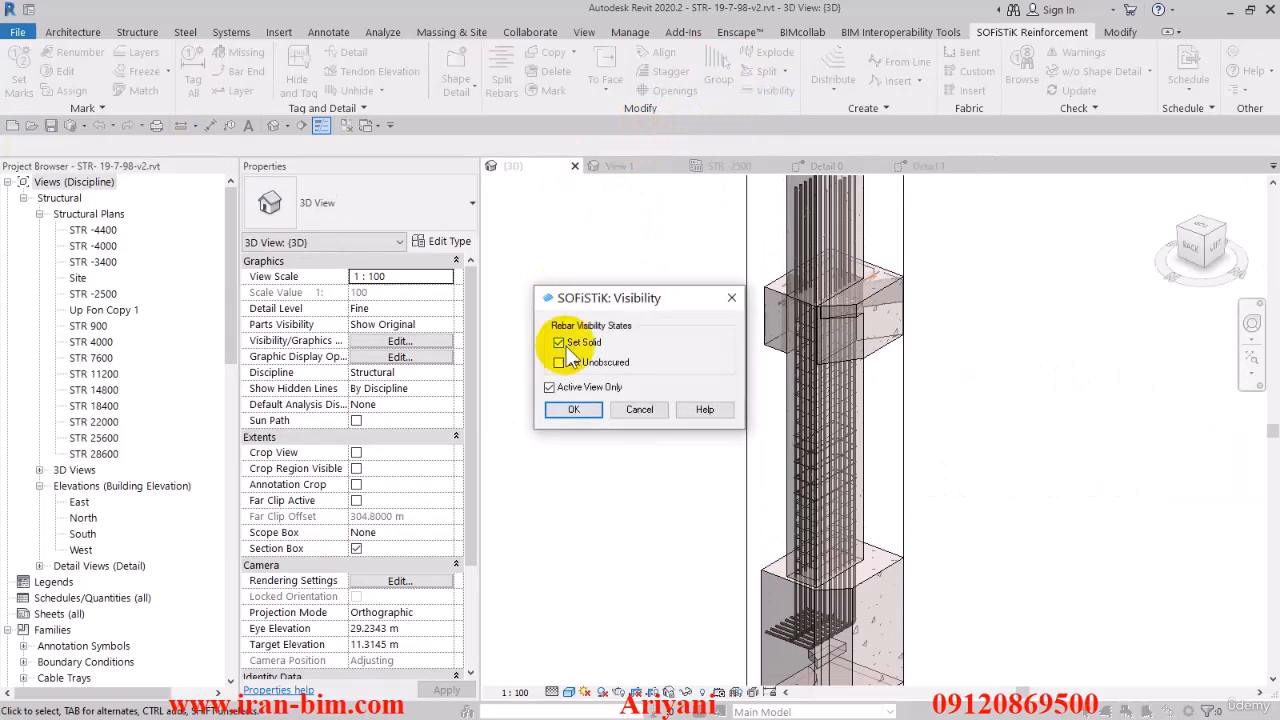
left_click(584, 411)
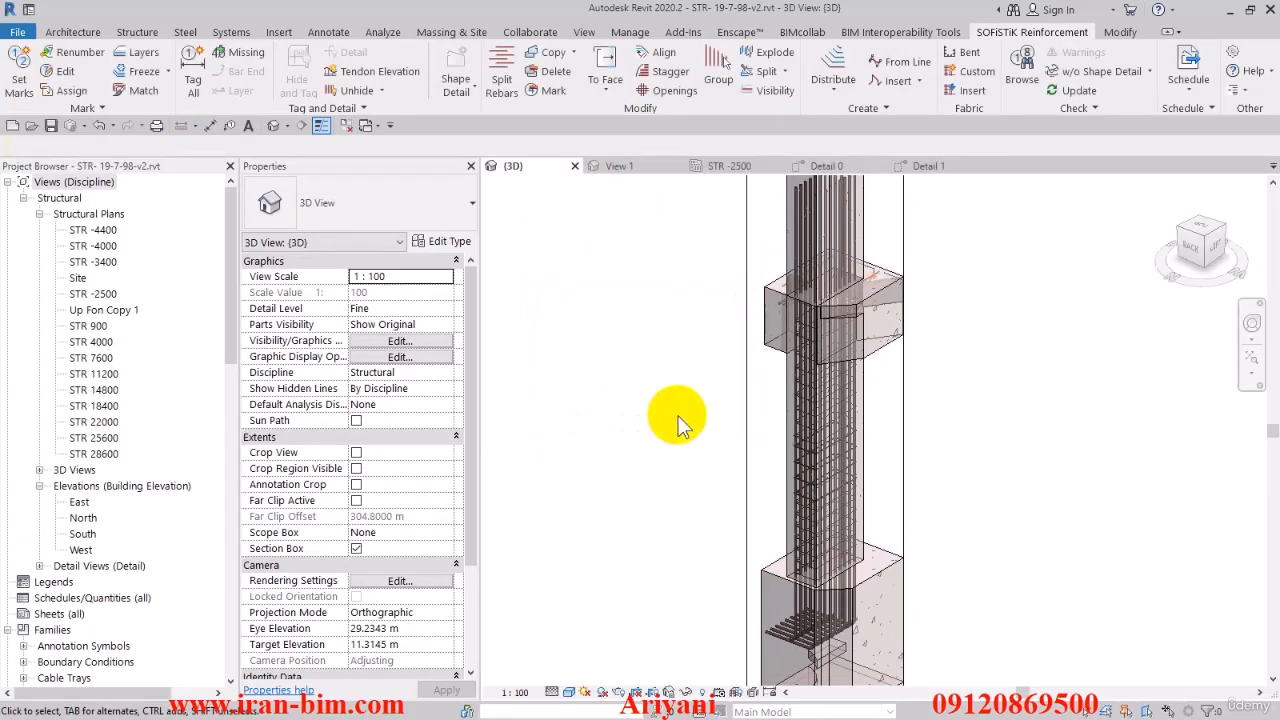
middle_click_drag(660, 412, 680, 455, "shift")
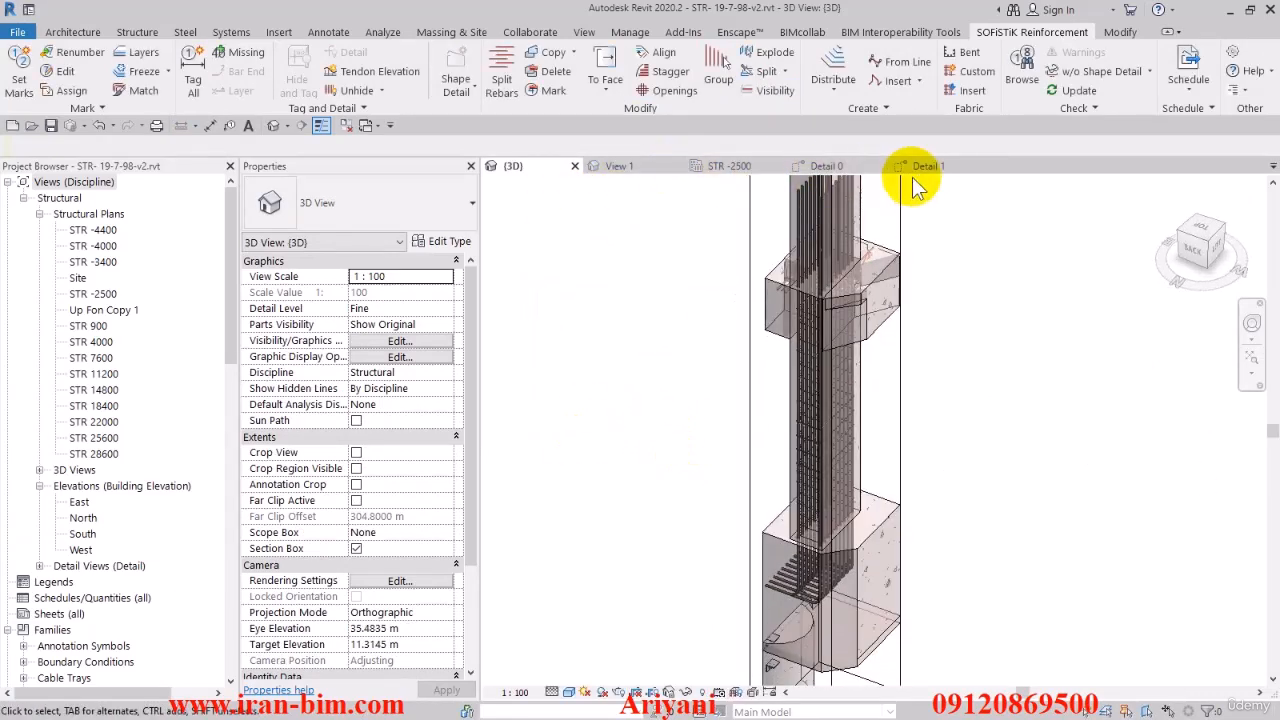
On the STR -2500 plan, select the new column bar and give it a Fixed Number layout with quantity 3
left_click(735, 164)
scroll(775, 441, "up", 3)
left_click(783, 490)
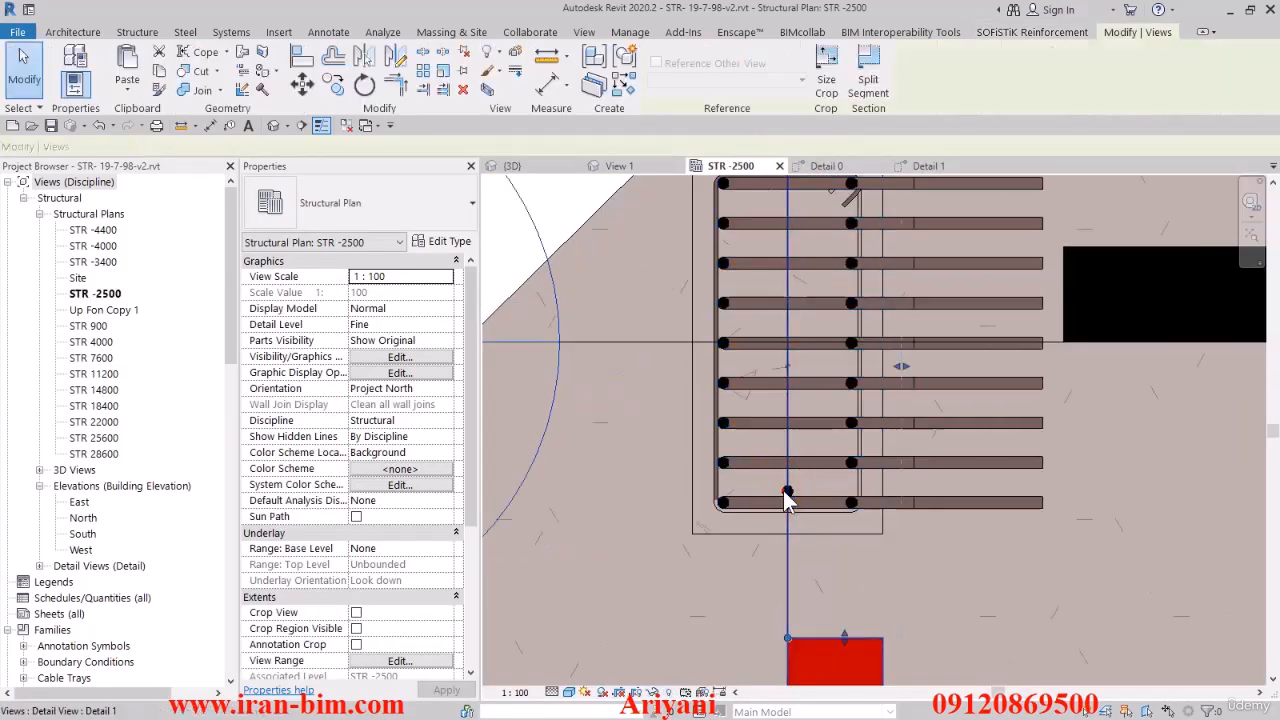
left_click(796, 492)
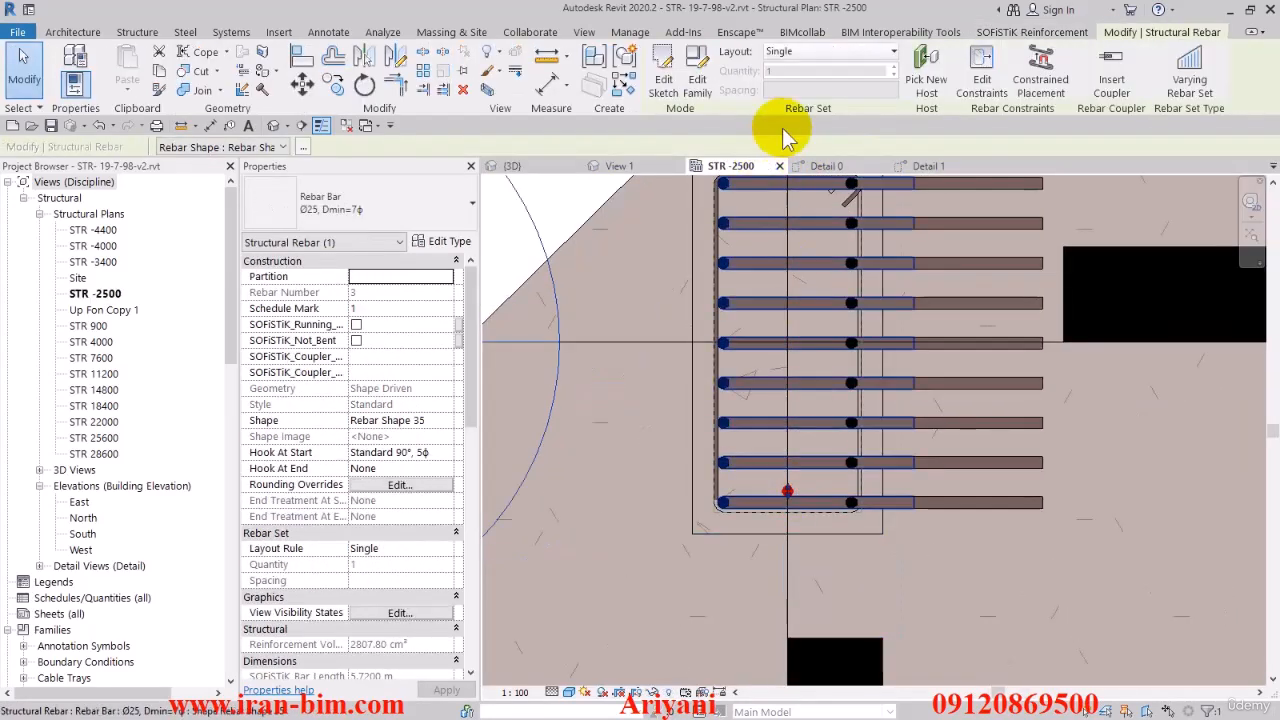
left_click(851, 54)
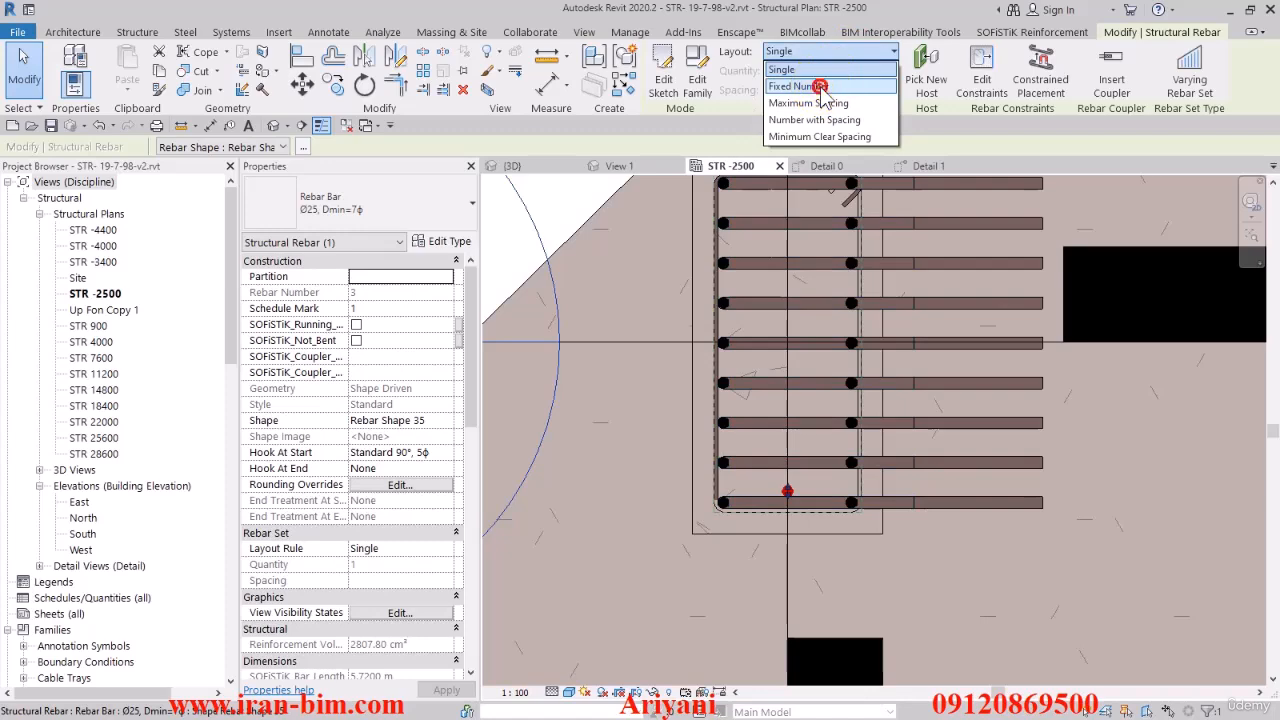
left_click(820, 87)
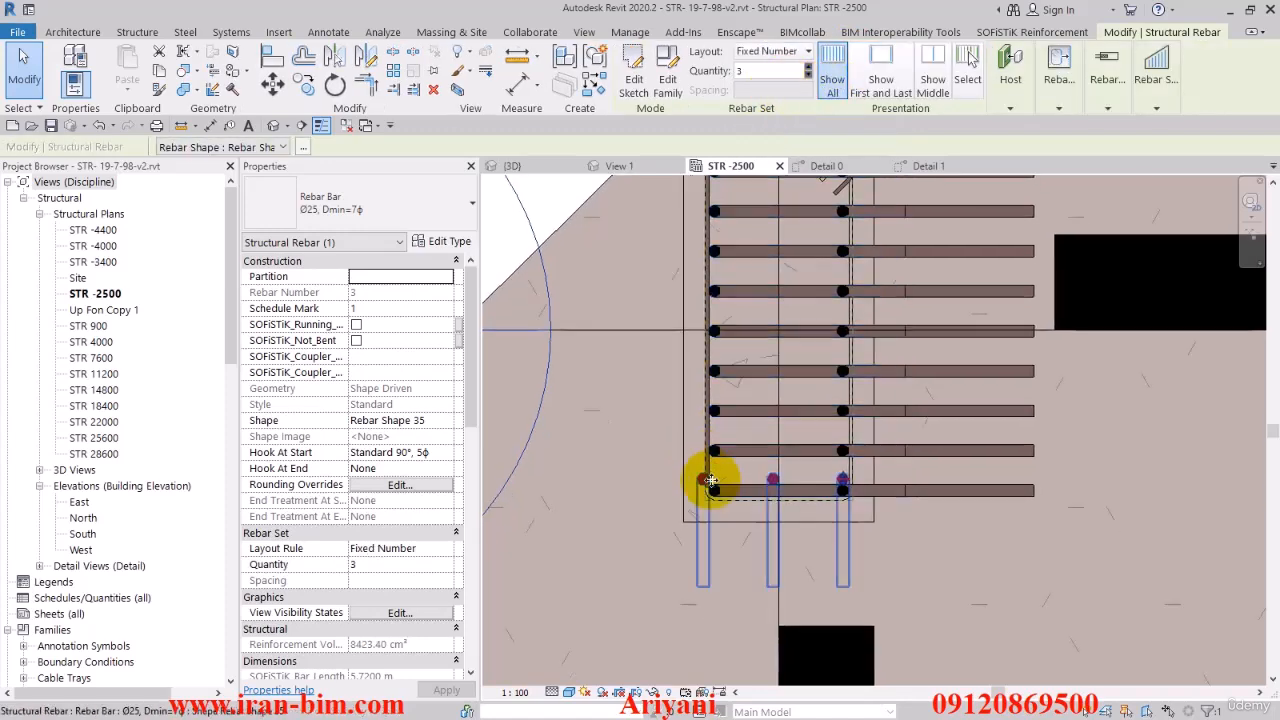
Narrow the three-bar set so its end bars sit inside the column's existing corner bars
scroll(710, 481, "up", 2)
left_click(24, 72)
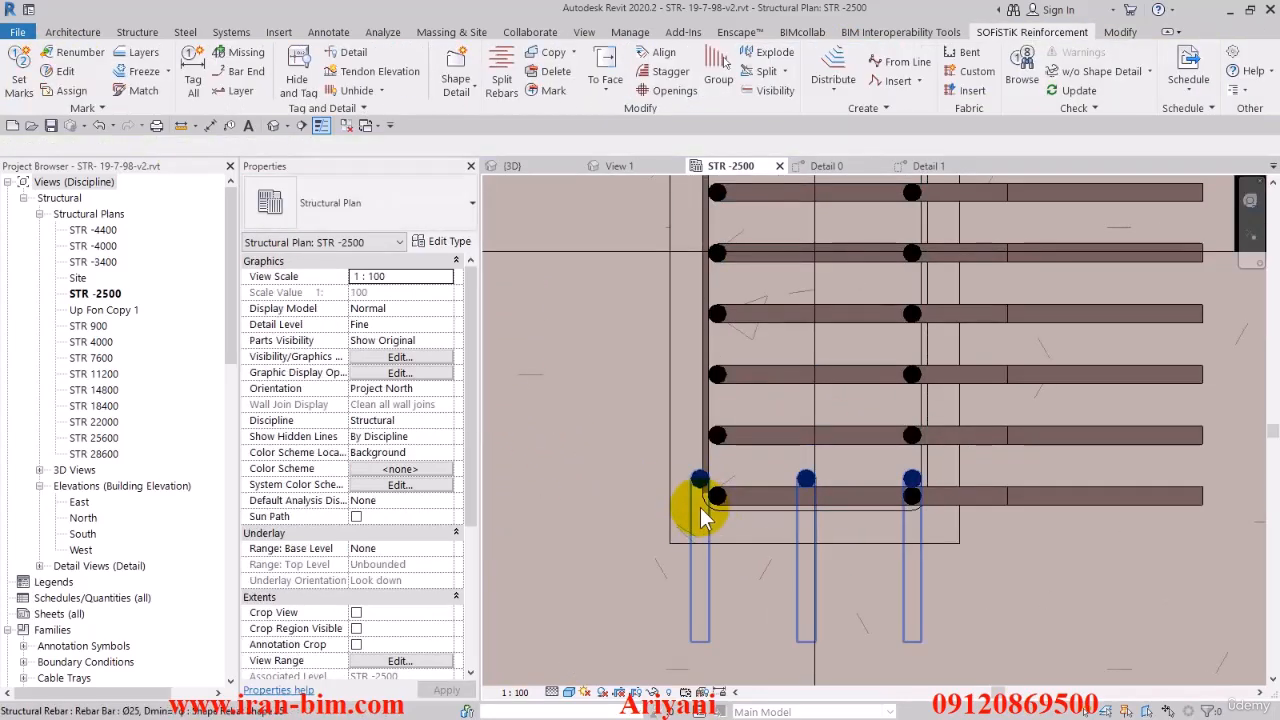
left_click(712, 490)
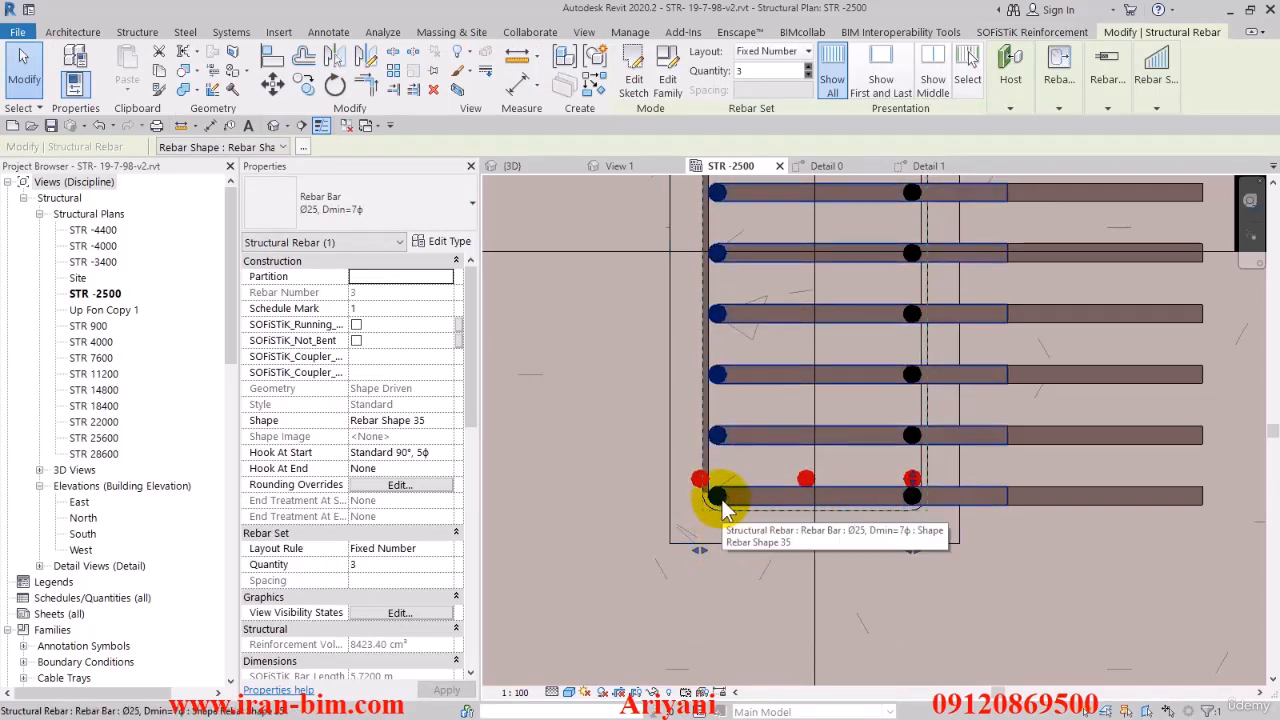
left_click_drag(726, 510, 890, 524)
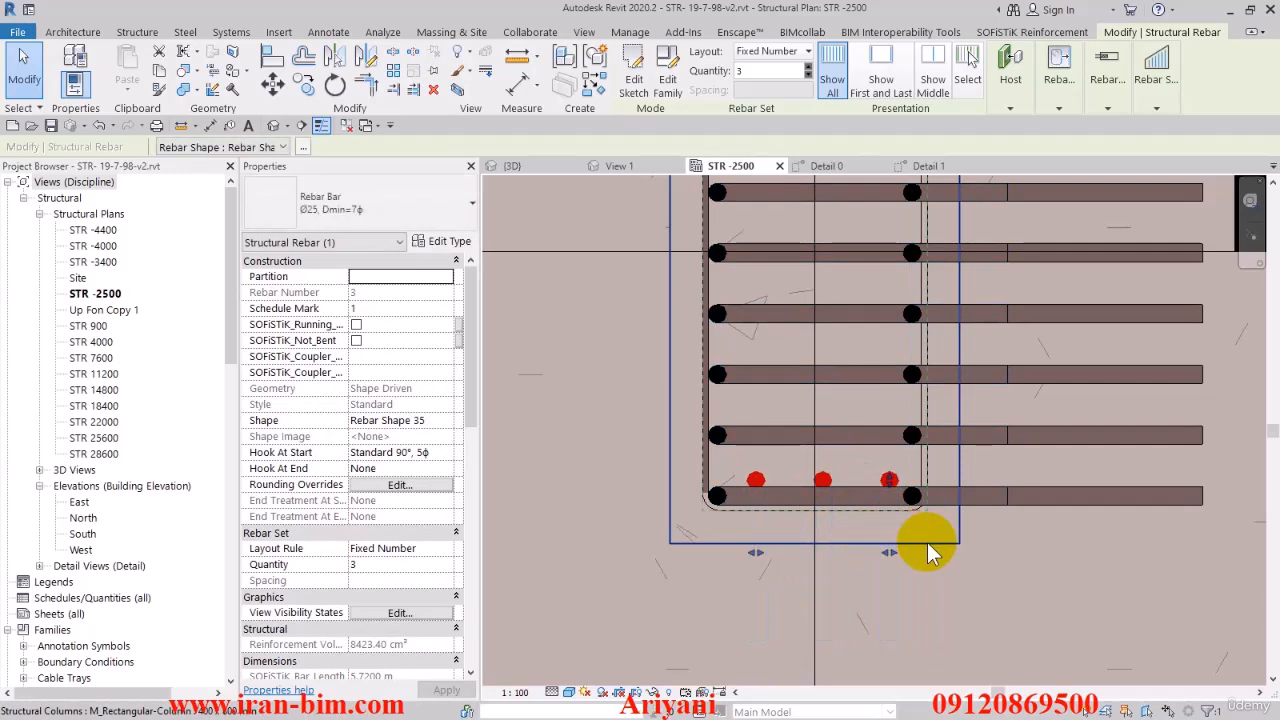
Edit the set's constraints: reference the Bar Plane handle to the column cover, try a 0 offset, and move it to about -0.0304 m
scroll(928, 553, "up", 3)
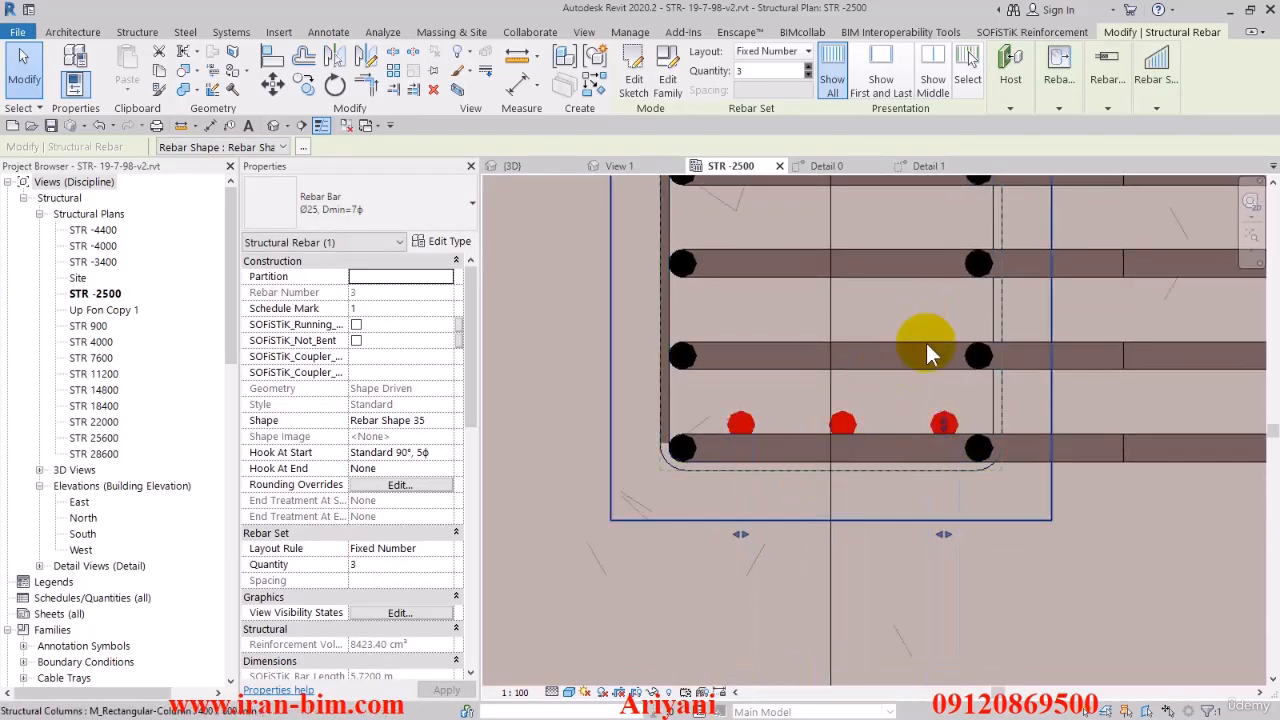
left_click(1037, 106)
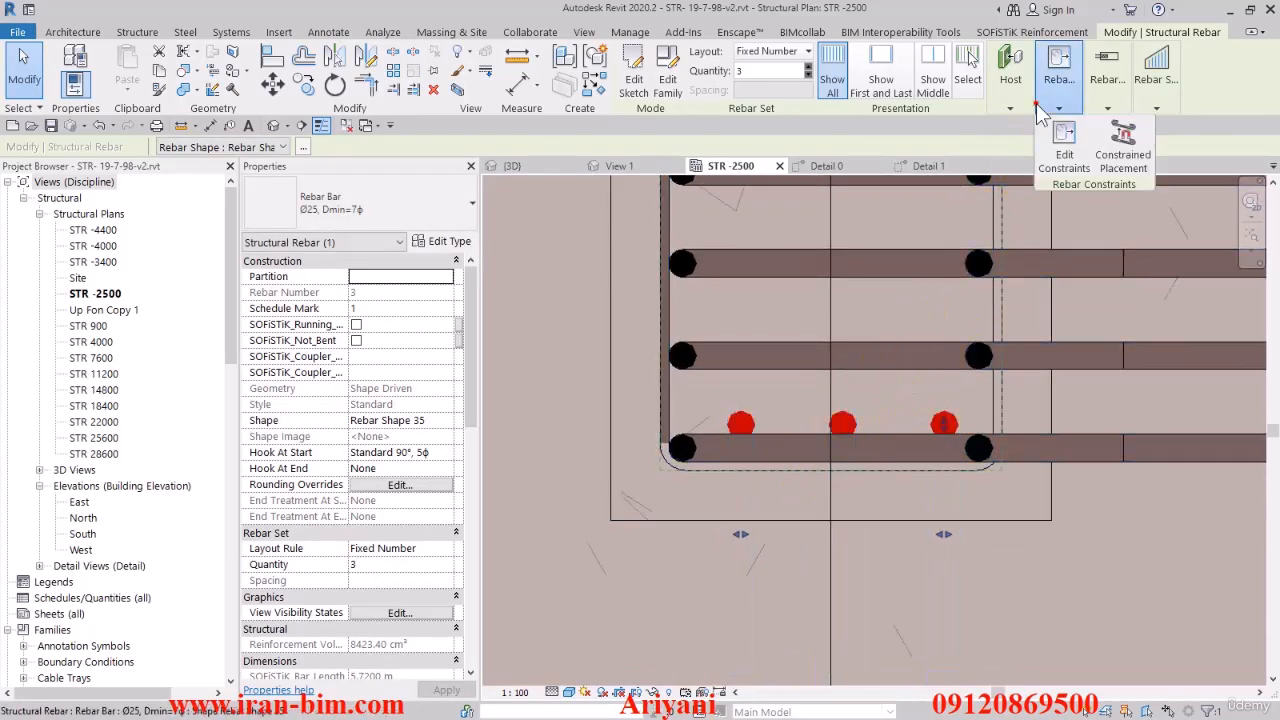
left_click(1075, 162)
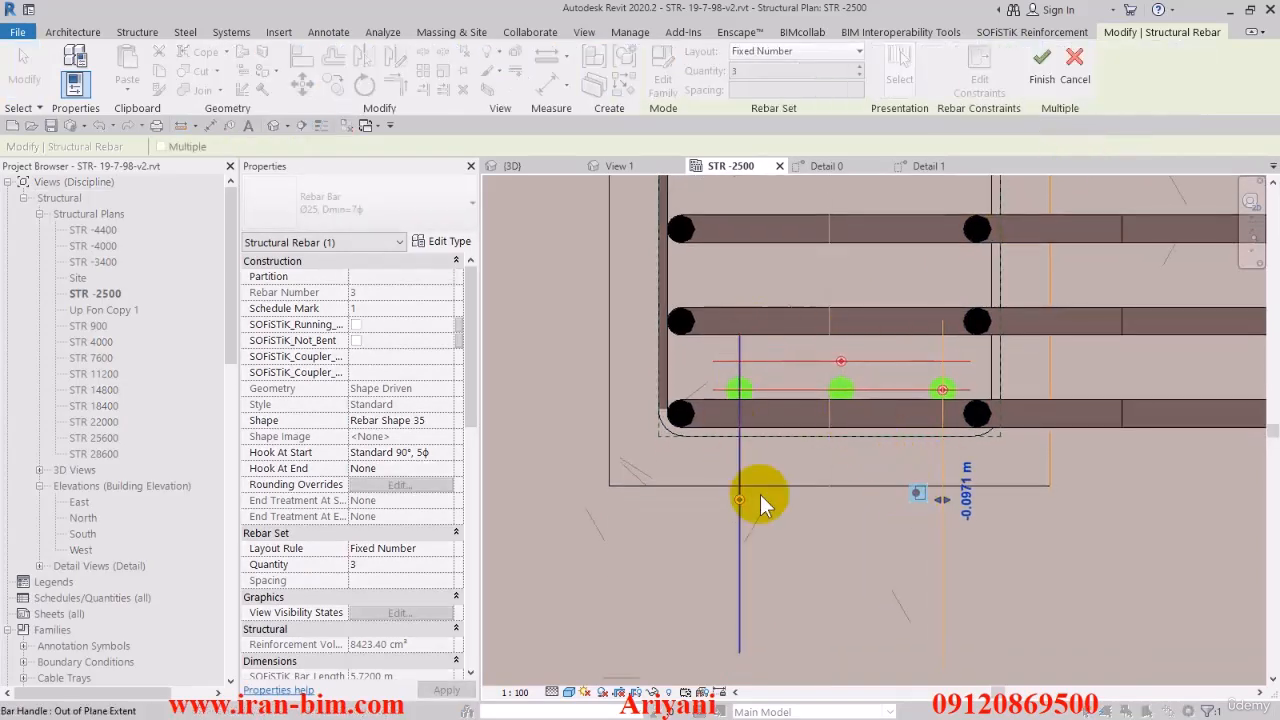
scroll(820, 449, "down", 1)
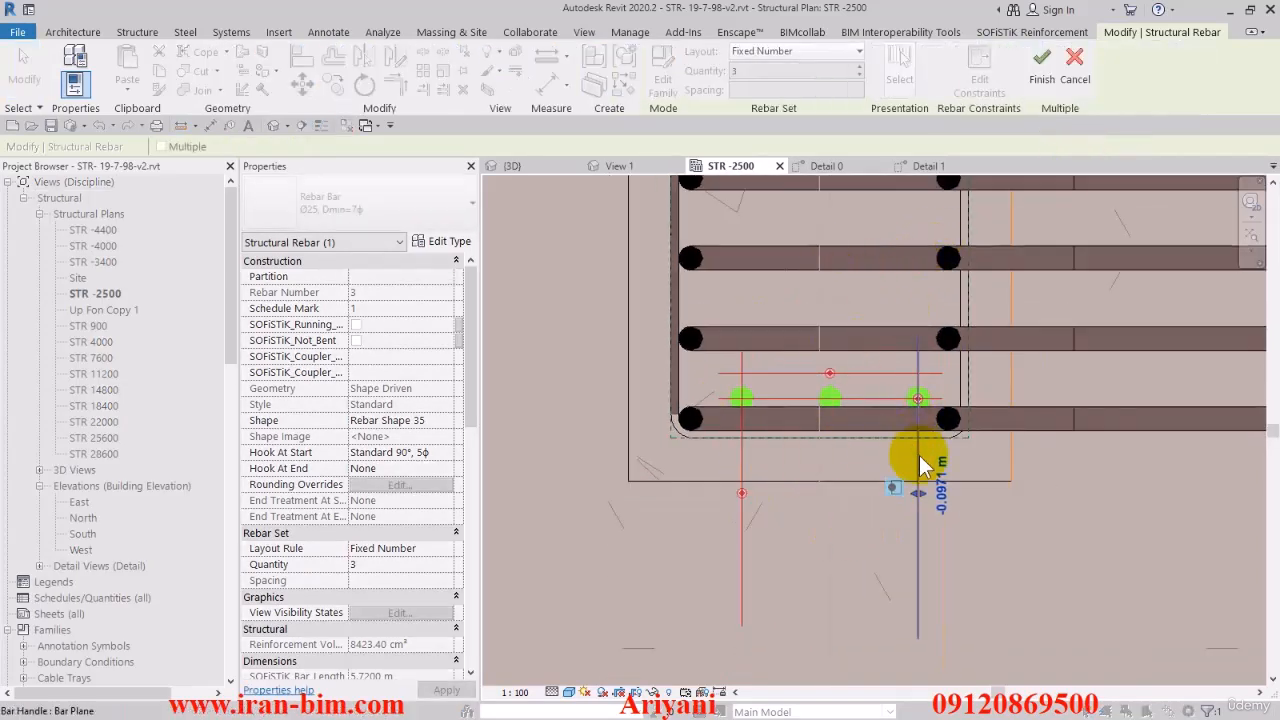
left_click(895, 488)
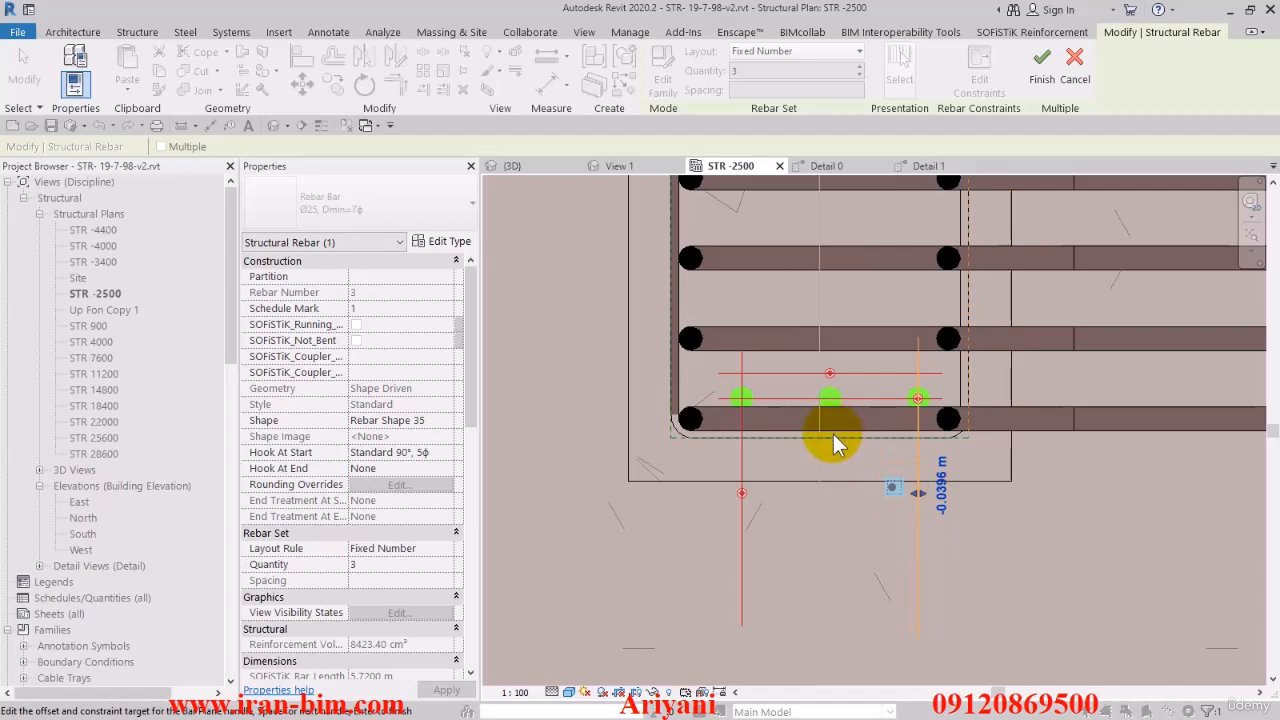
left_click(941, 486)
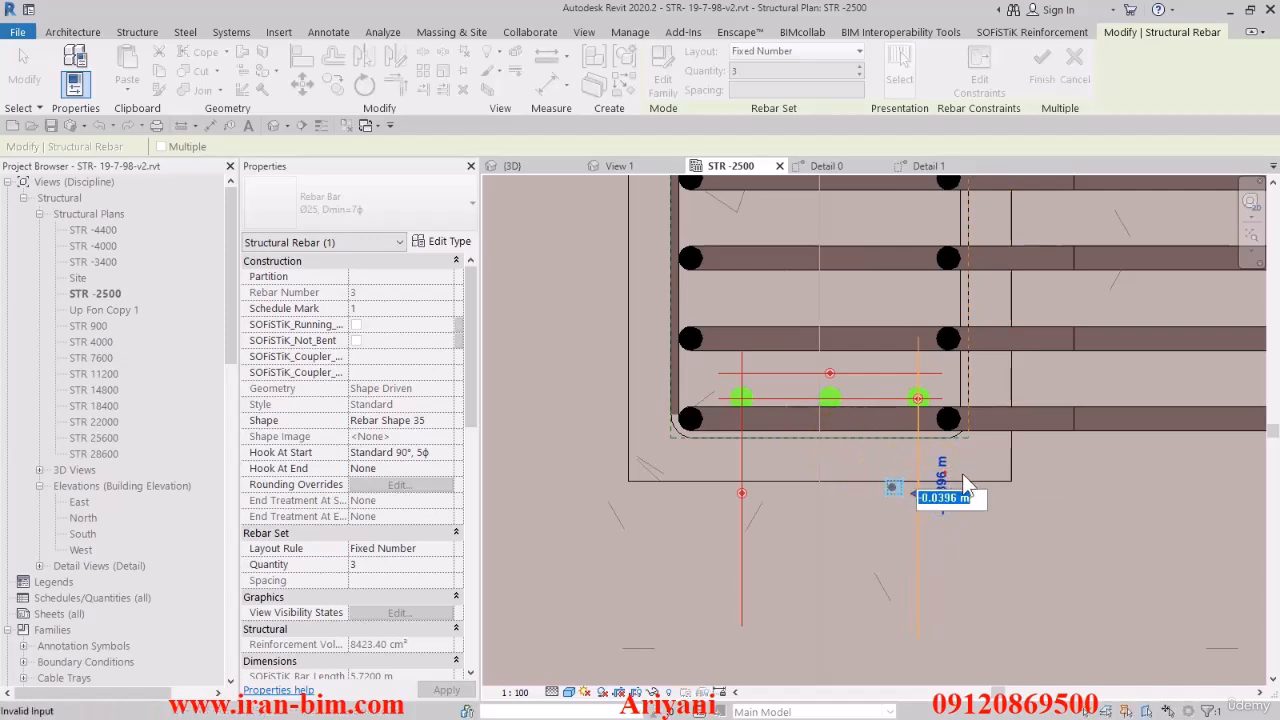
left_click(988, 482)
type("0")
key("Return")
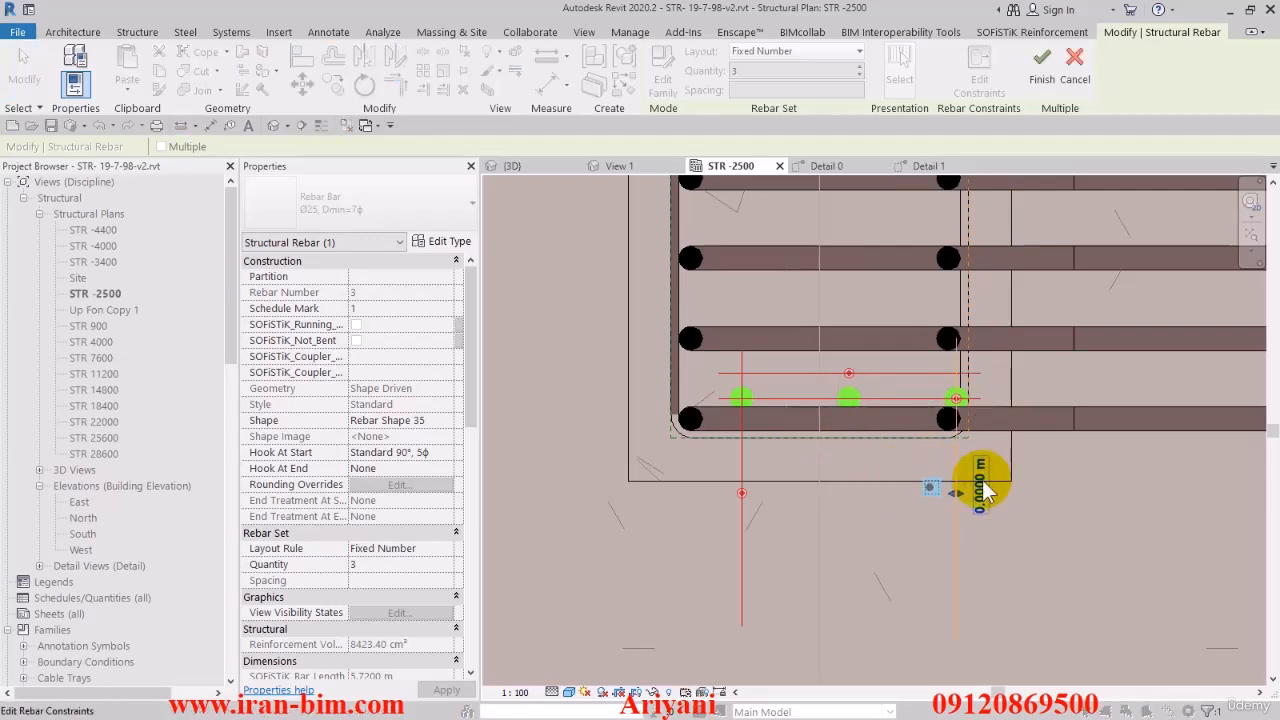
left_click_drag(943, 491, 925, 500)
Constrain the set's Bar Segment 3 handle to the column stirrup's Bar Segment 2 and switch its offset between clear spacing and bar distance
left_click(837, 373)
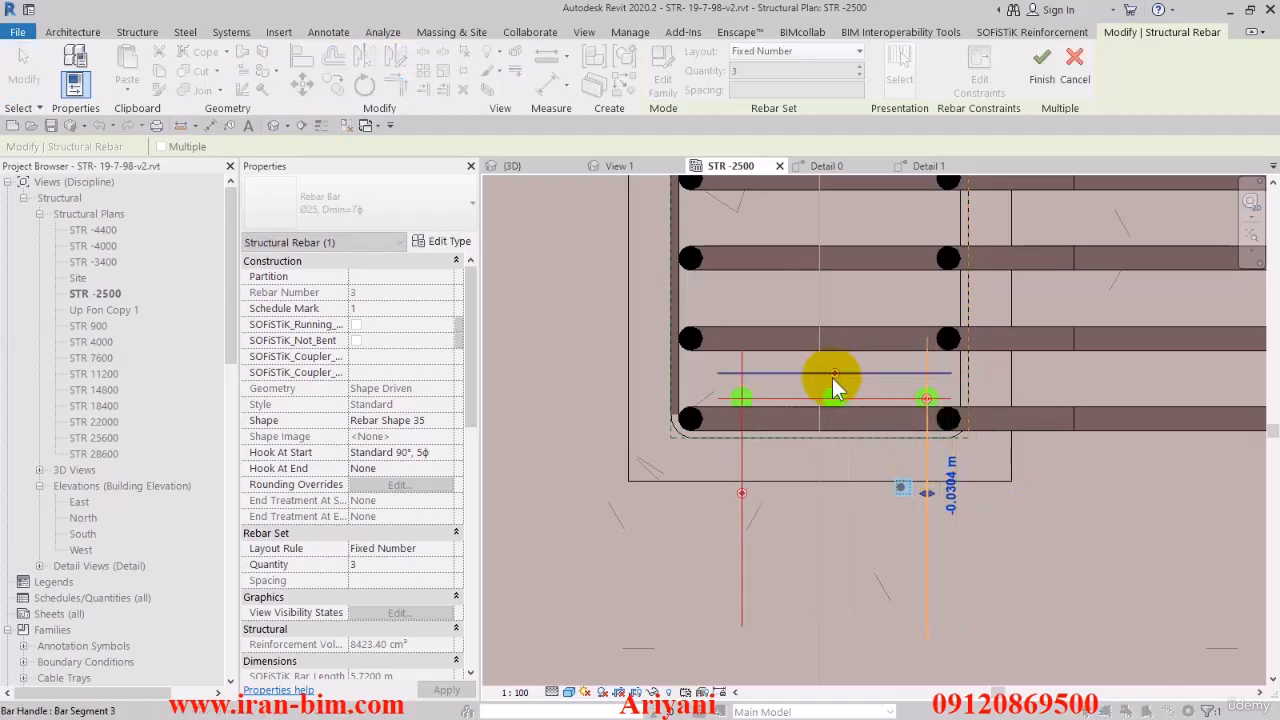
left_click(831, 441)
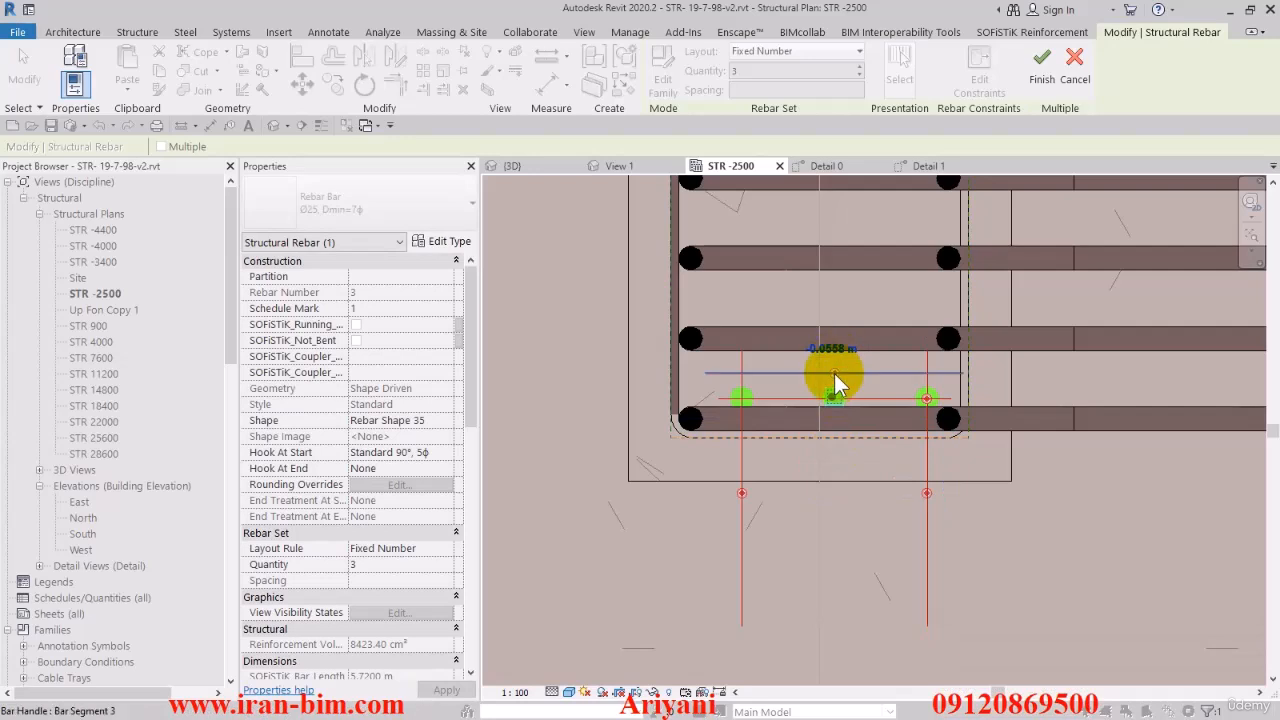
left_click(842, 440)
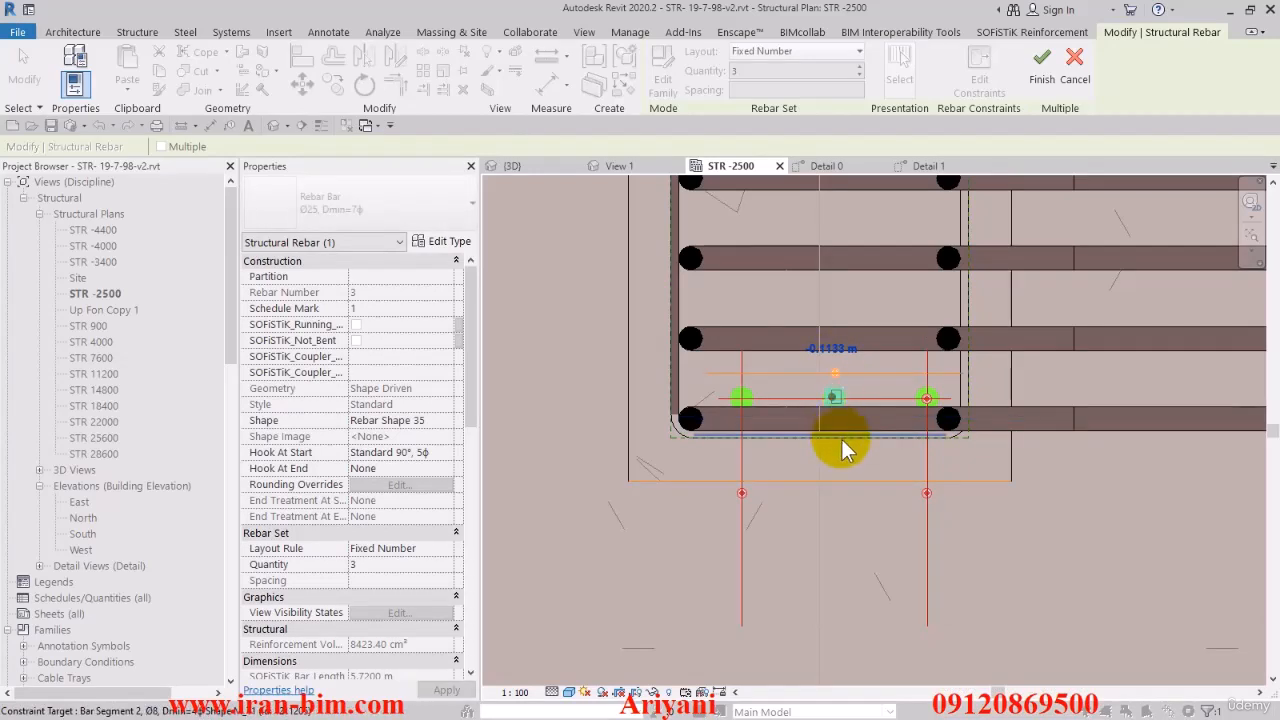
left_click(838, 457)
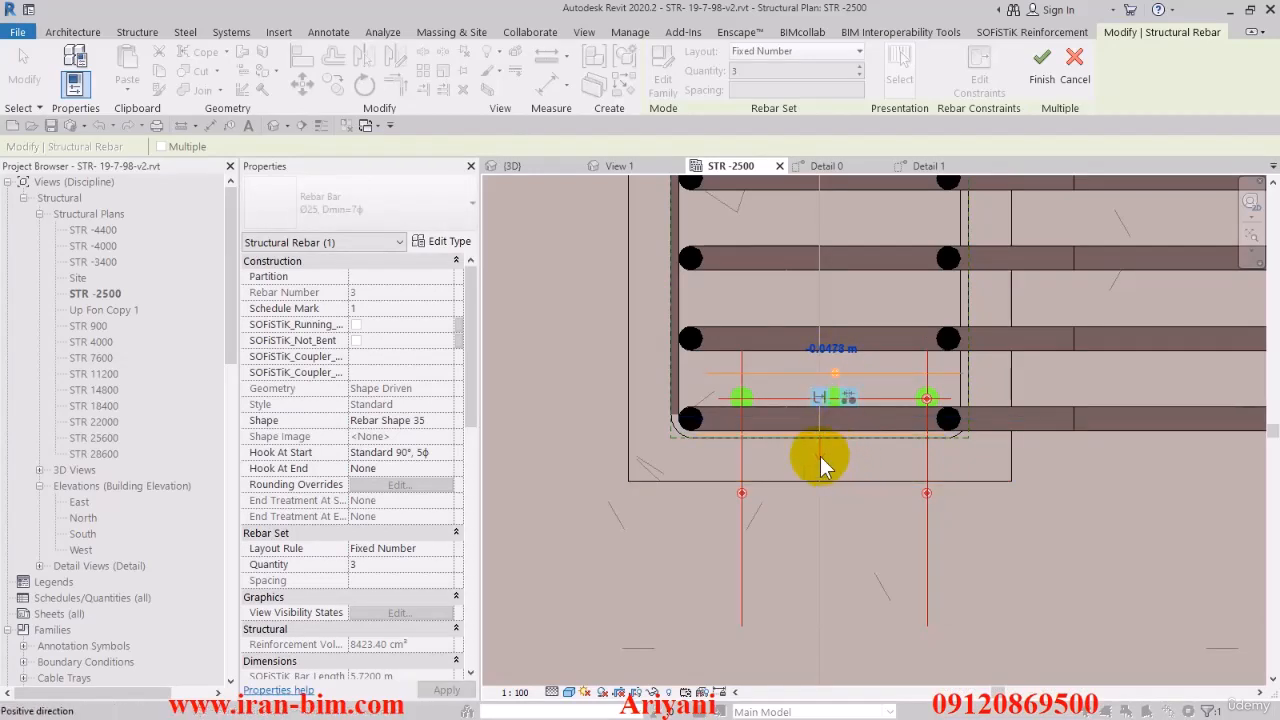
left_click(834, 402)
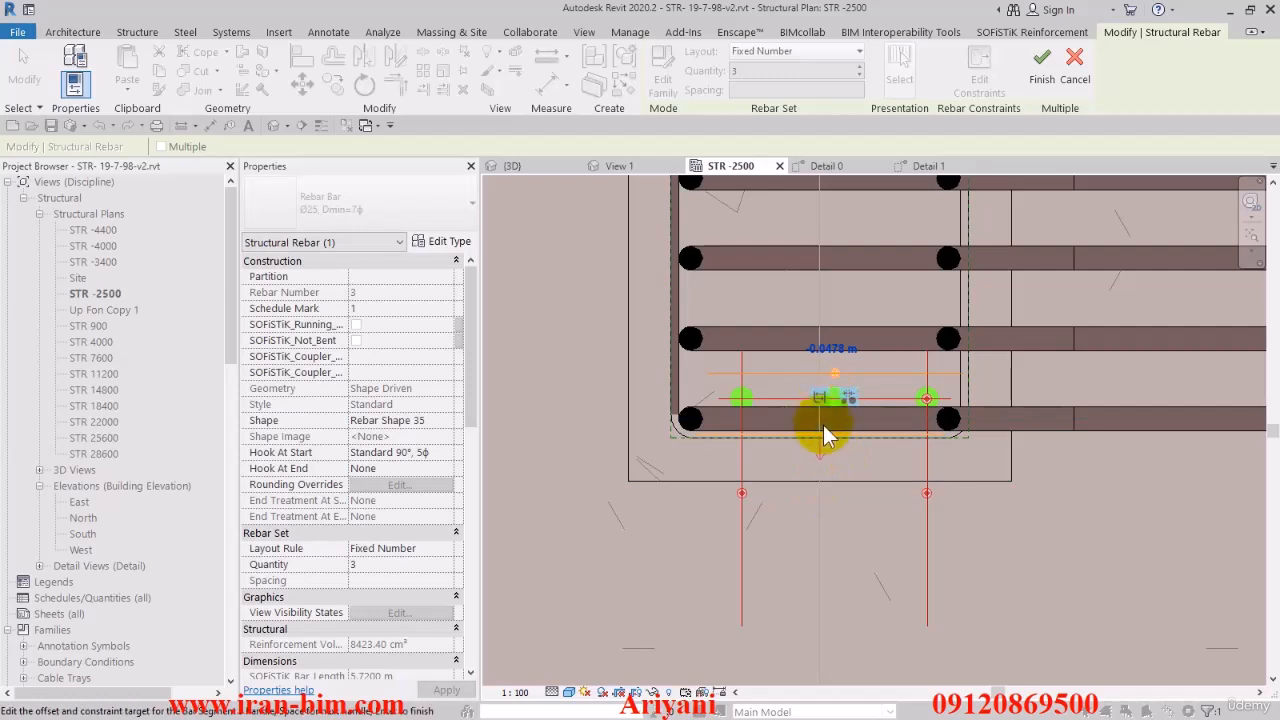
left_click(845, 398)
left_click(849, 390)
scroll(847, 397, "up", 2)
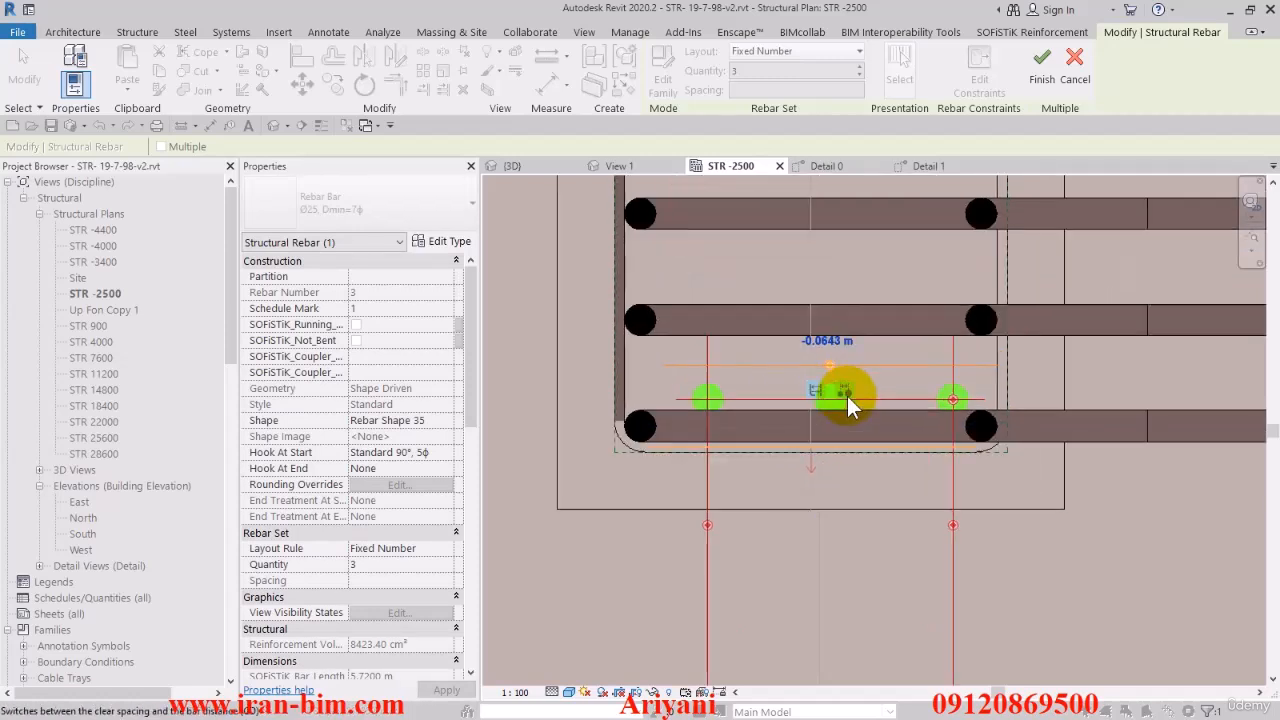
left_click(843, 390)
Try to edit the offset between the set's Bar Segment 3 handle and the stirrup, and leave the constraint editing
double_click(829, 338)
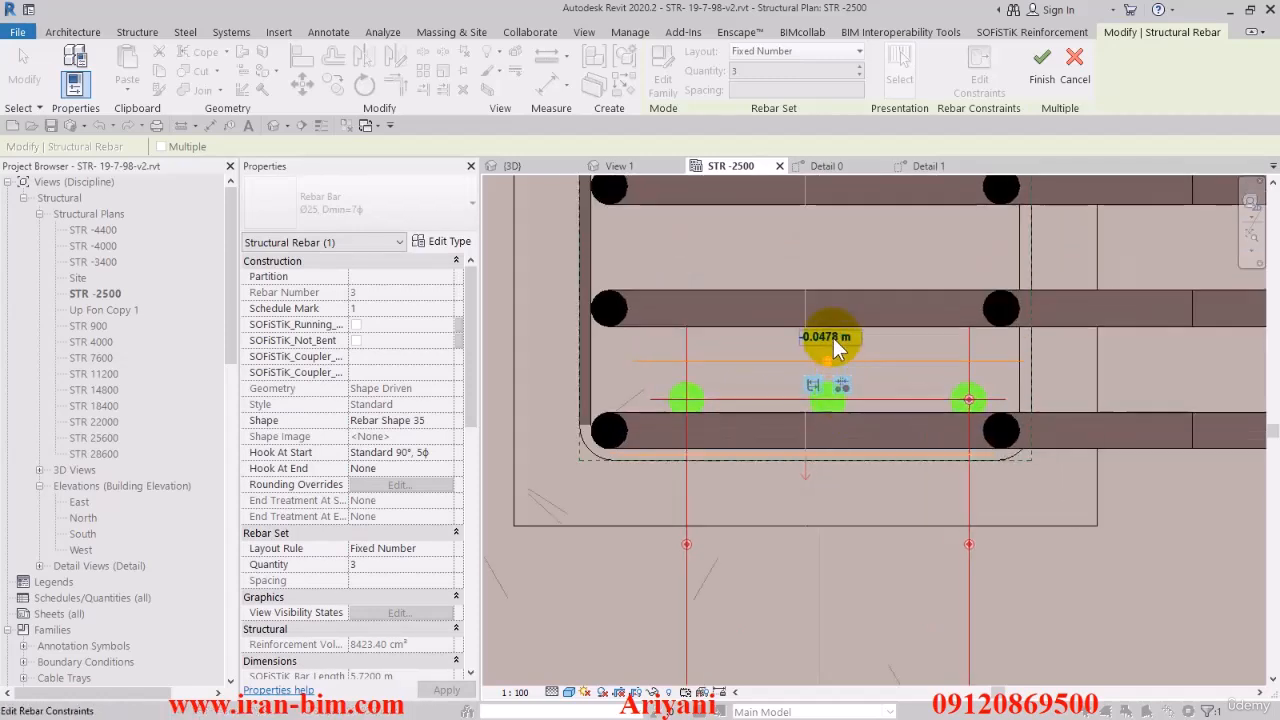
key("Return")
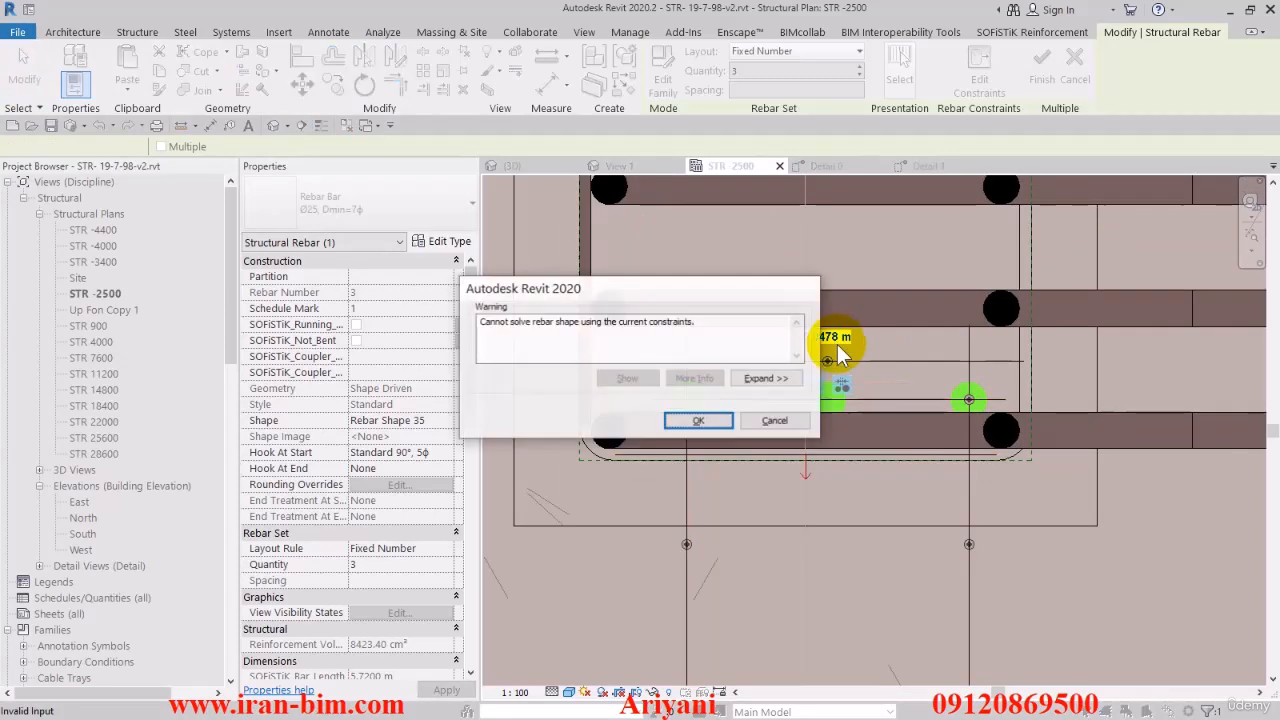
left_click(788, 406)
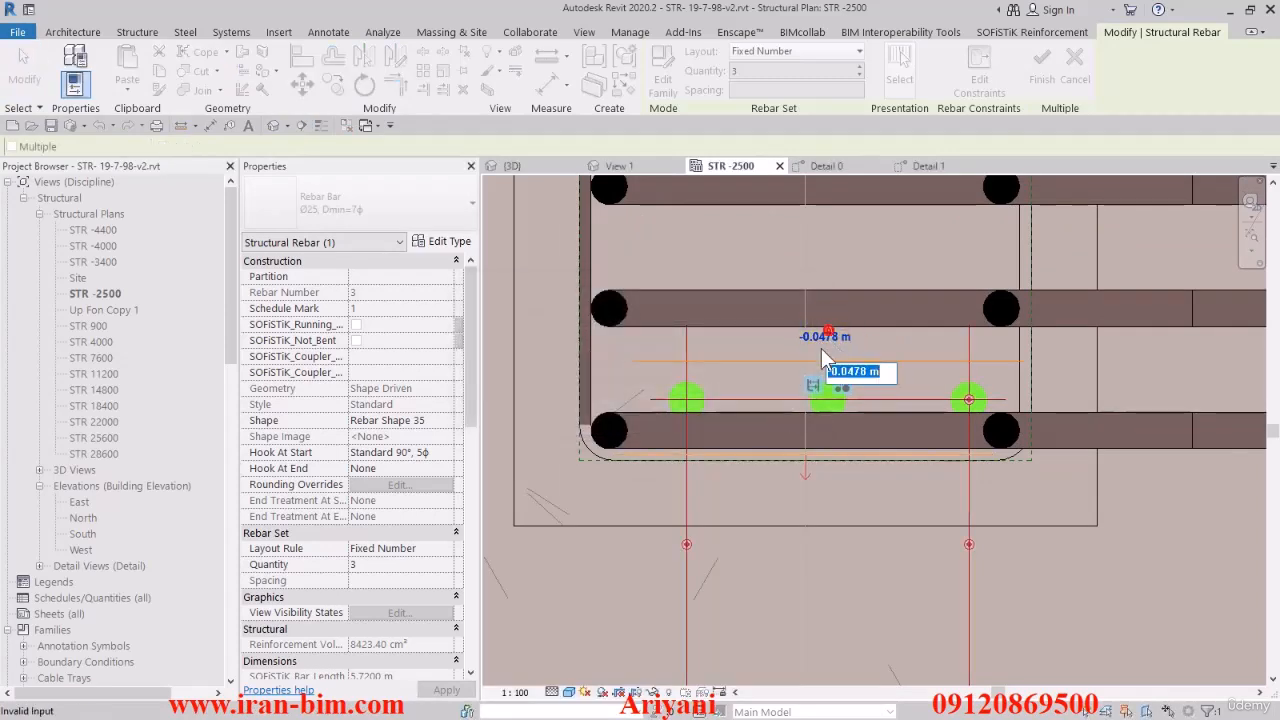
left_click(851, 372)
key("Return")
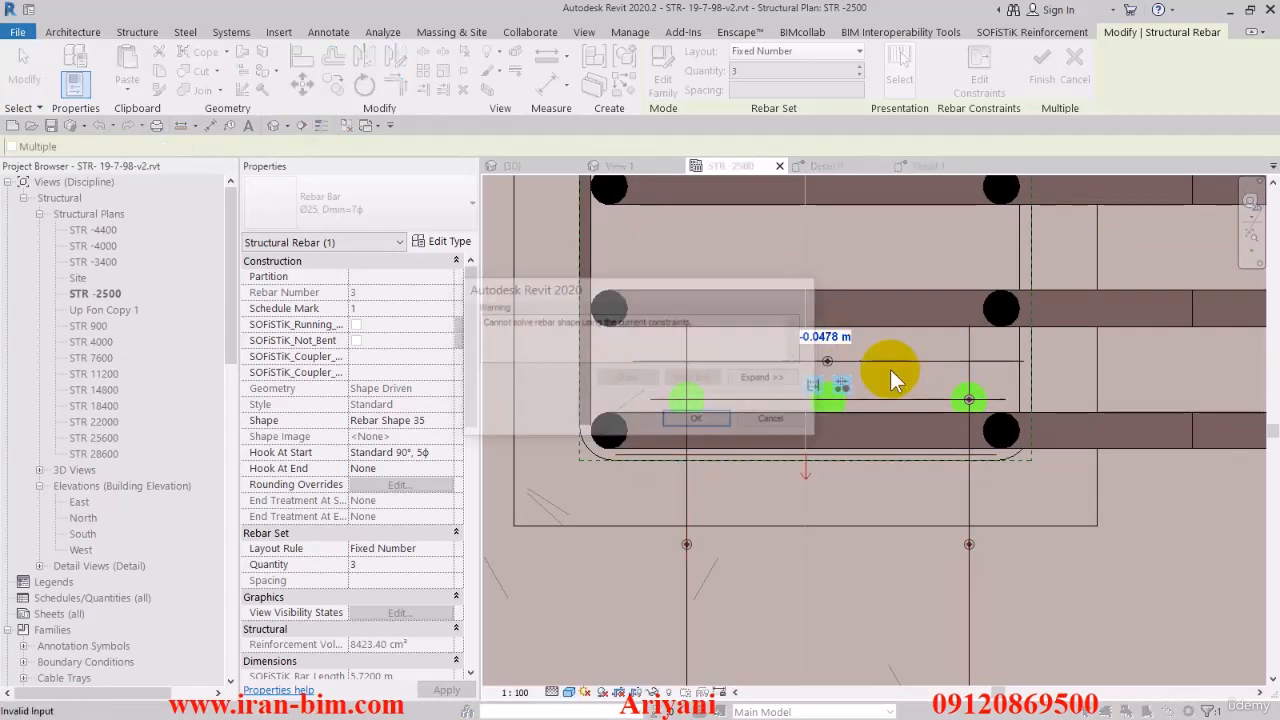
left_click(789, 421)
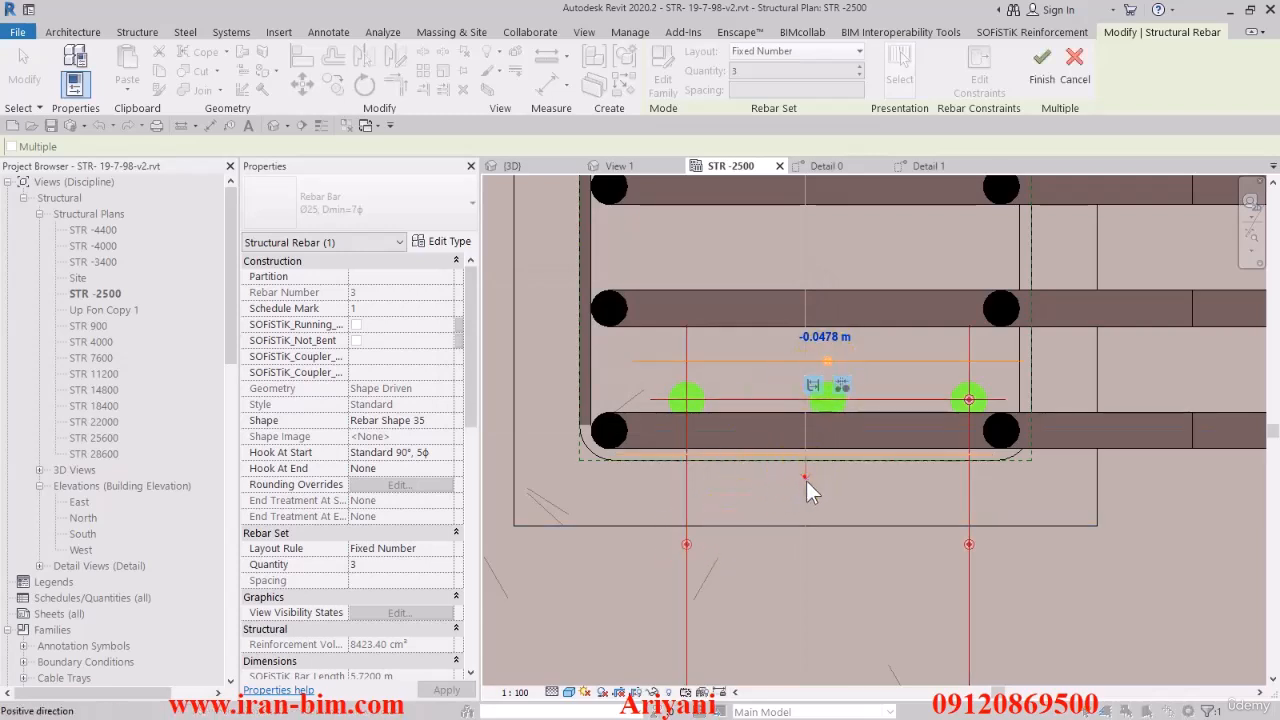
left_click(818, 402)
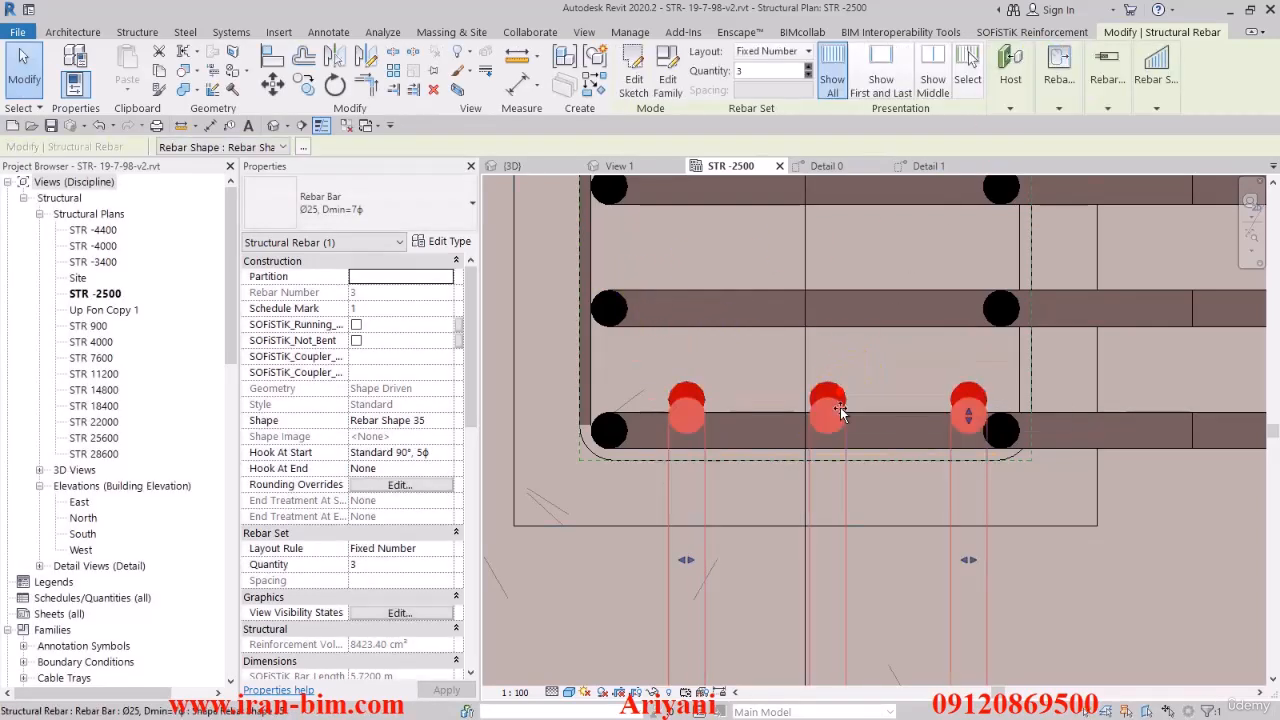
Move the three-bar set towards the stirrup in line with the column's corner bars, using Constrained Placement
left_click_drag(842, 425, 836, 431)
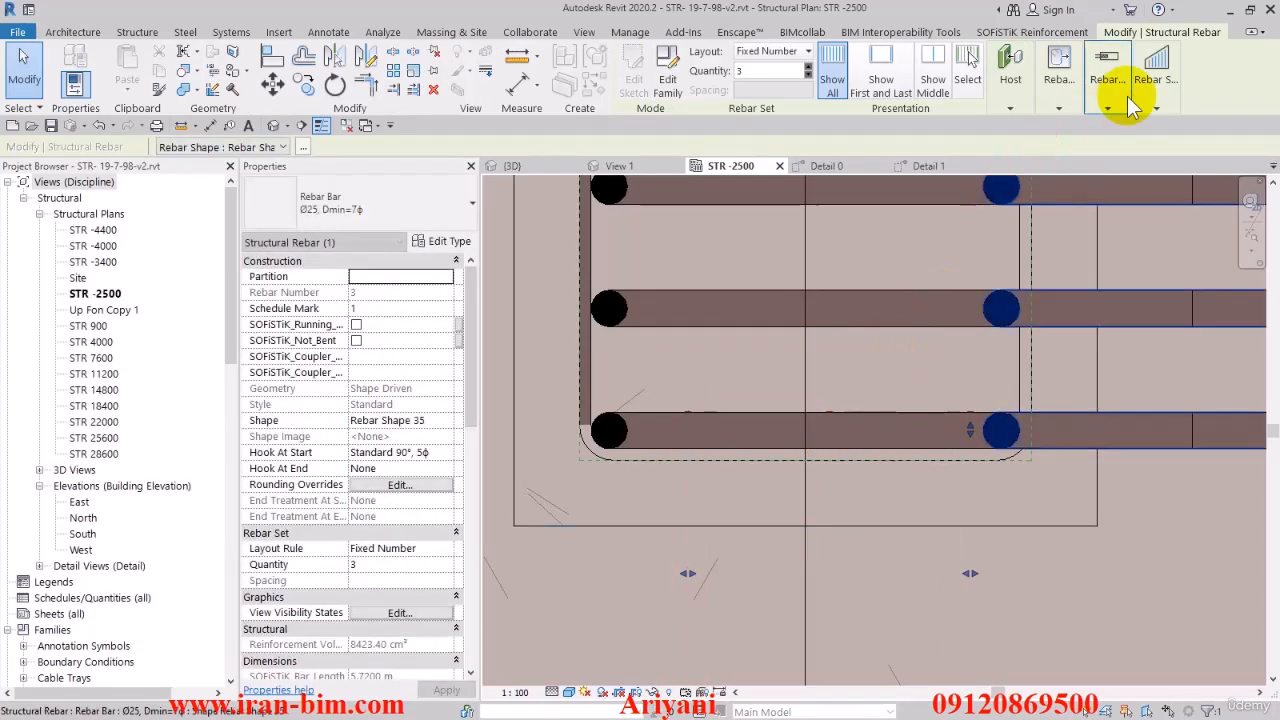
left_click(1116, 90)
left_click(1069, 88)
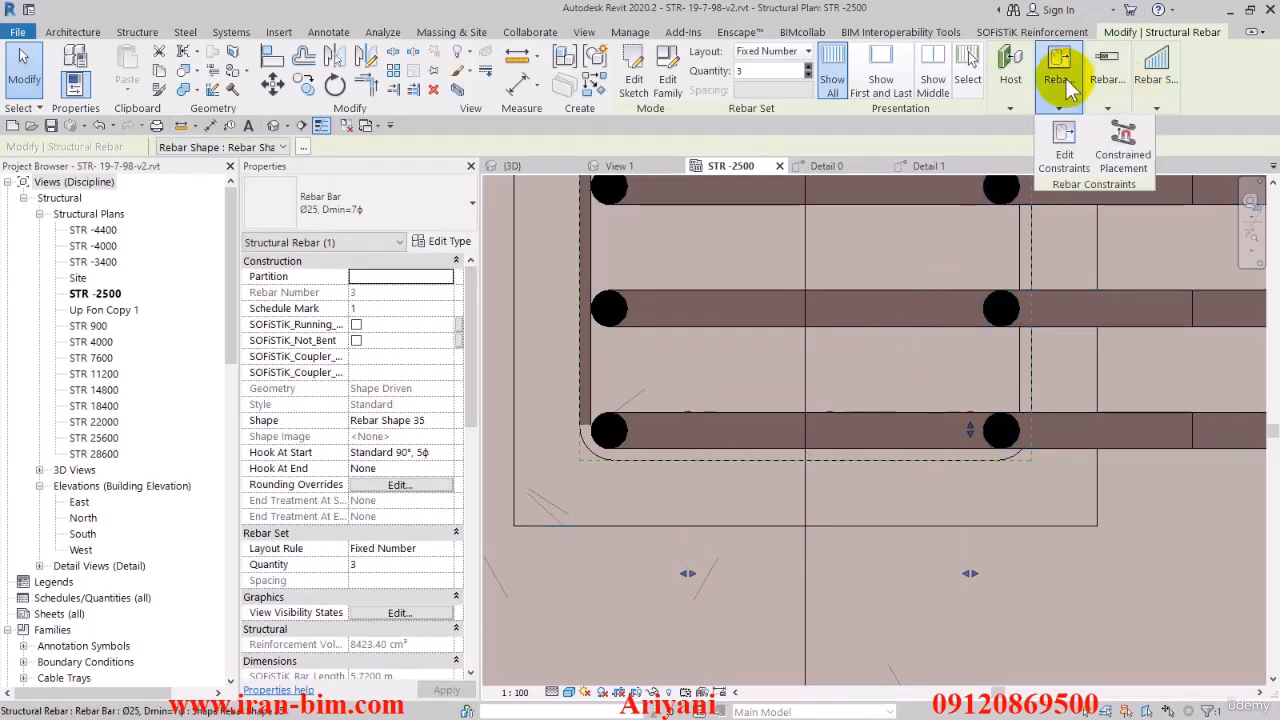
left_click(1133, 158)
left_click_drag(828, 430, 820, 443)
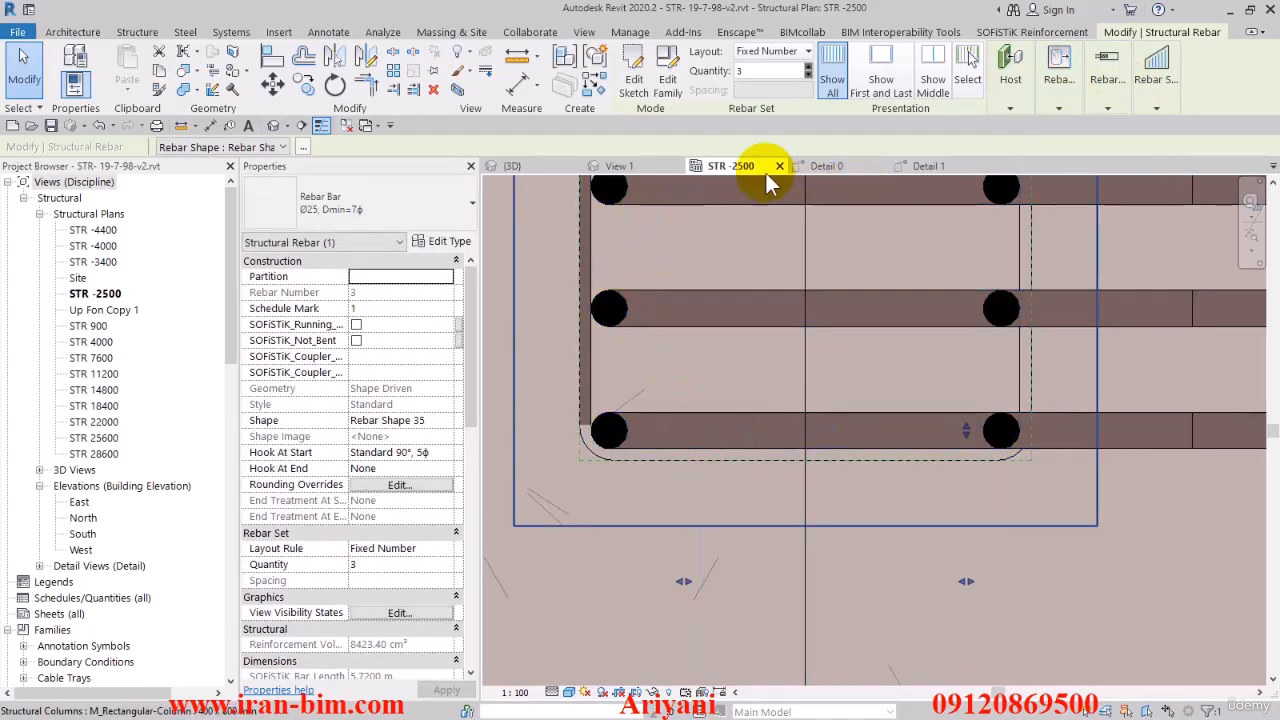
In Detail 1, mirror a copy of the three-bar set to the column's opposite face about a vertical axis drawn from the column base's midpoint
left_click(545, 167)
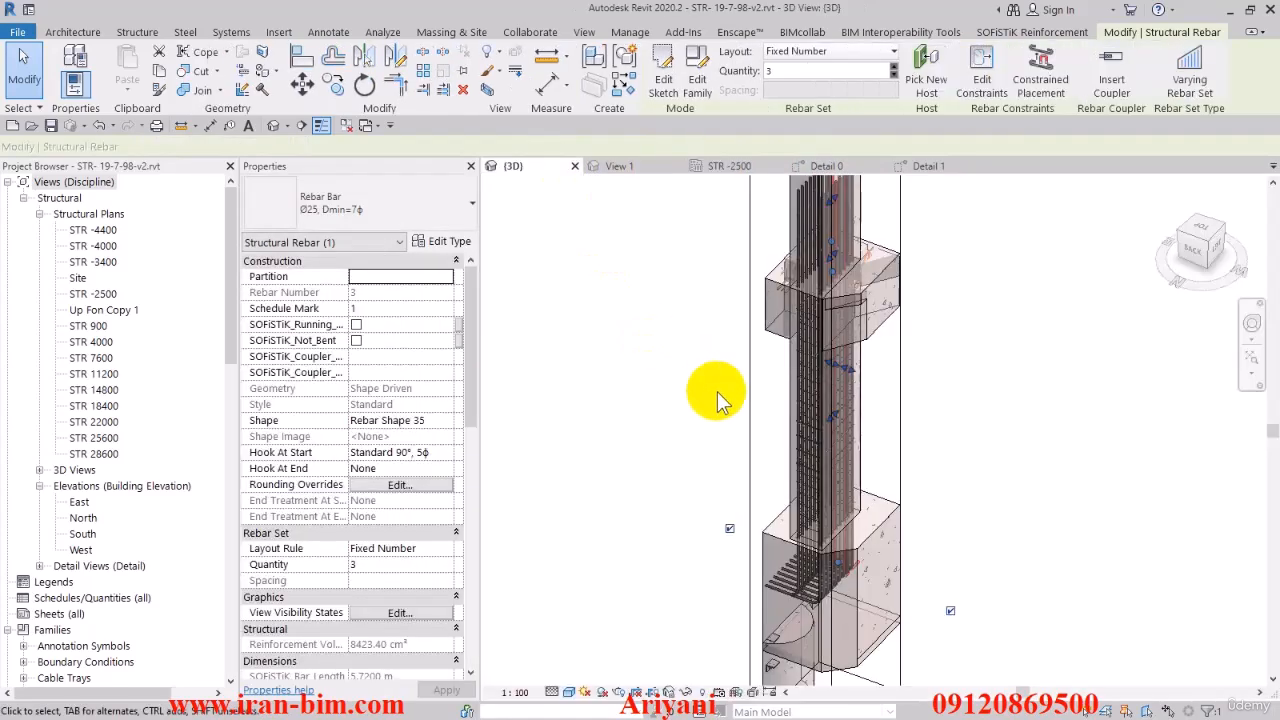
middle_click_drag(851, 441, 688, 428, "shift")
left_click(672, 423)
middle_click_drag(882, 443, 813, 204, "shift")
left_click(920, 168)
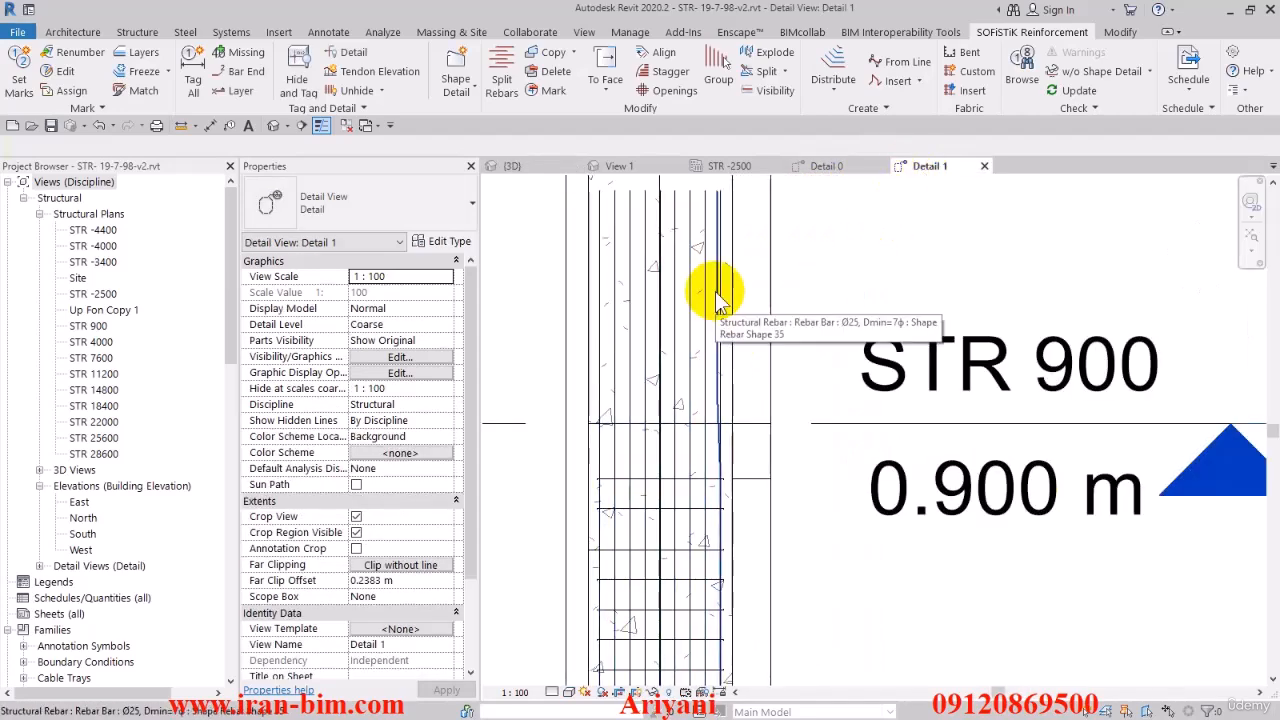
left_click(718, 300)
scroll(795, 470, "down", 4)
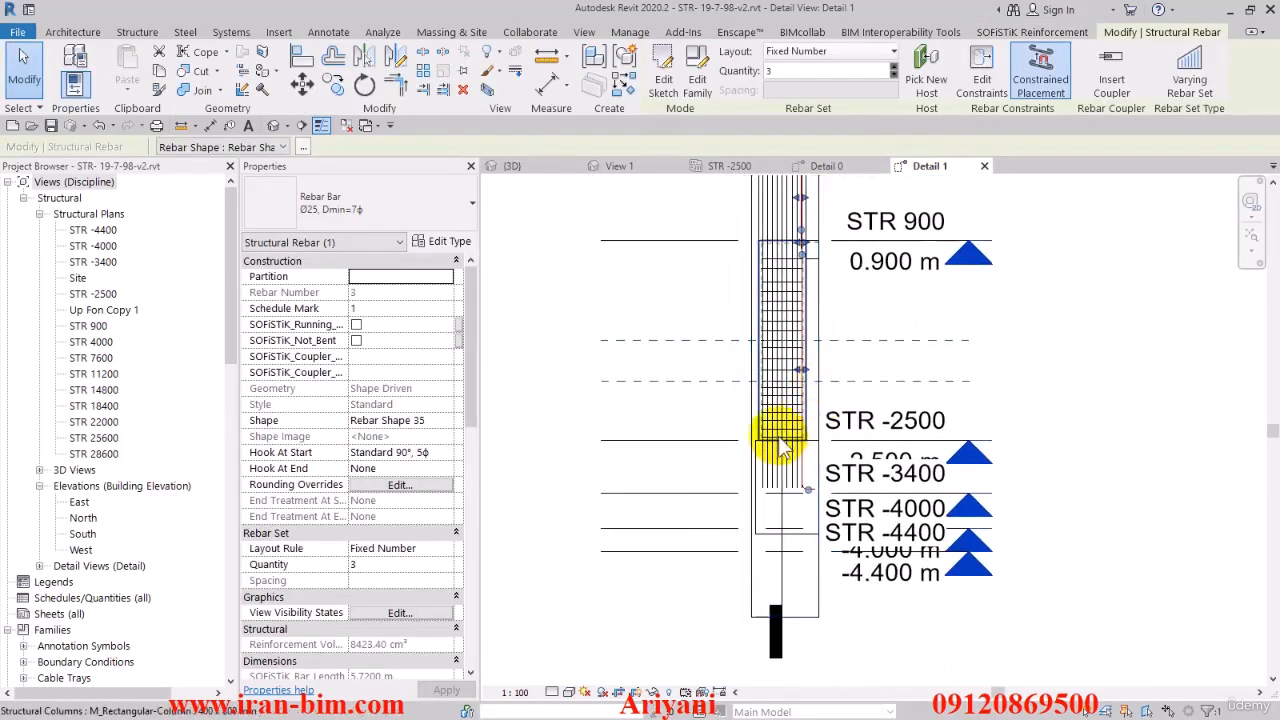
scroll(783, 447, "up", 5)
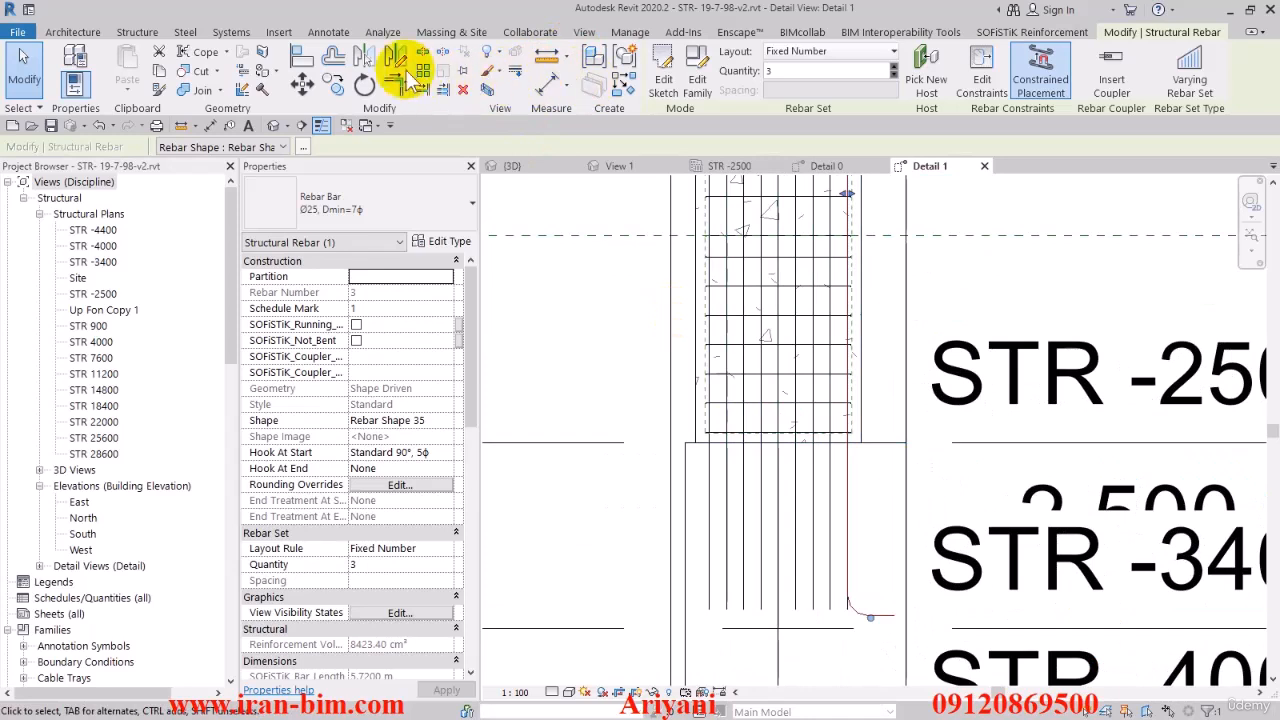
left_click(398, 60)
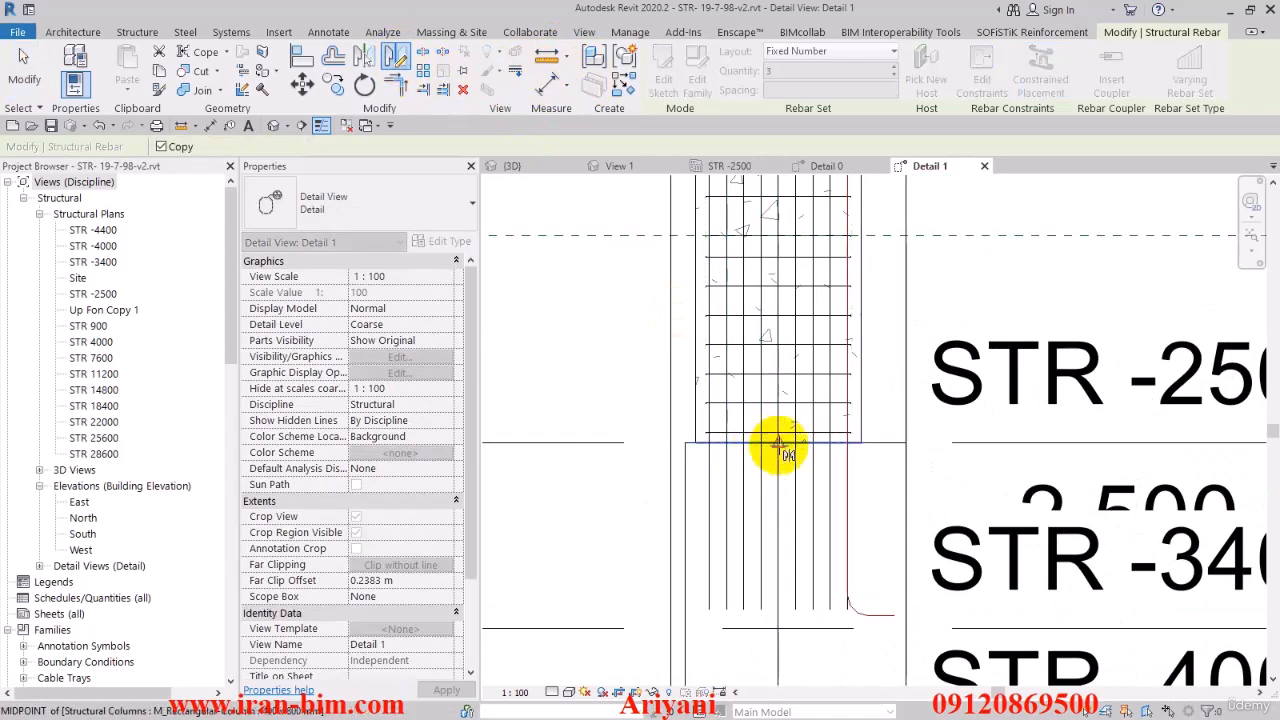
left_click(784, 629)
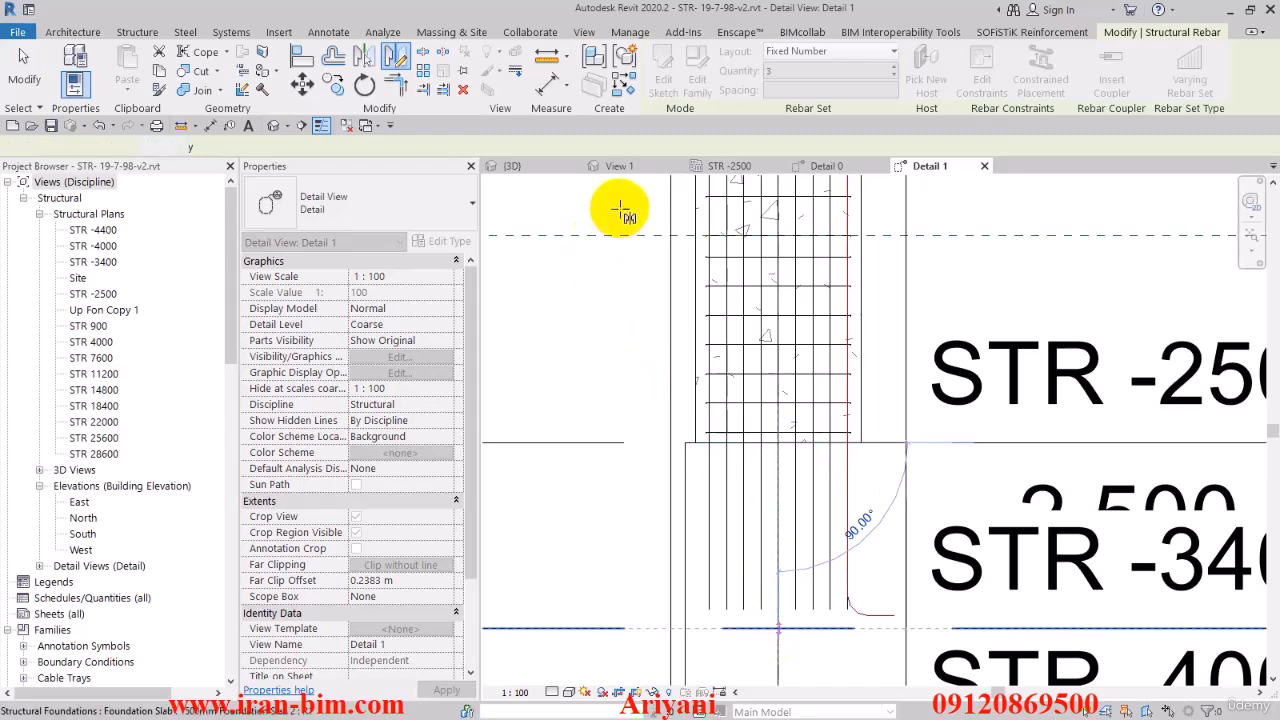
Close the Shenaj makhfi.rfa family view, saving the family's changes in the S-08-01-99 folder
left_click(622, 168)
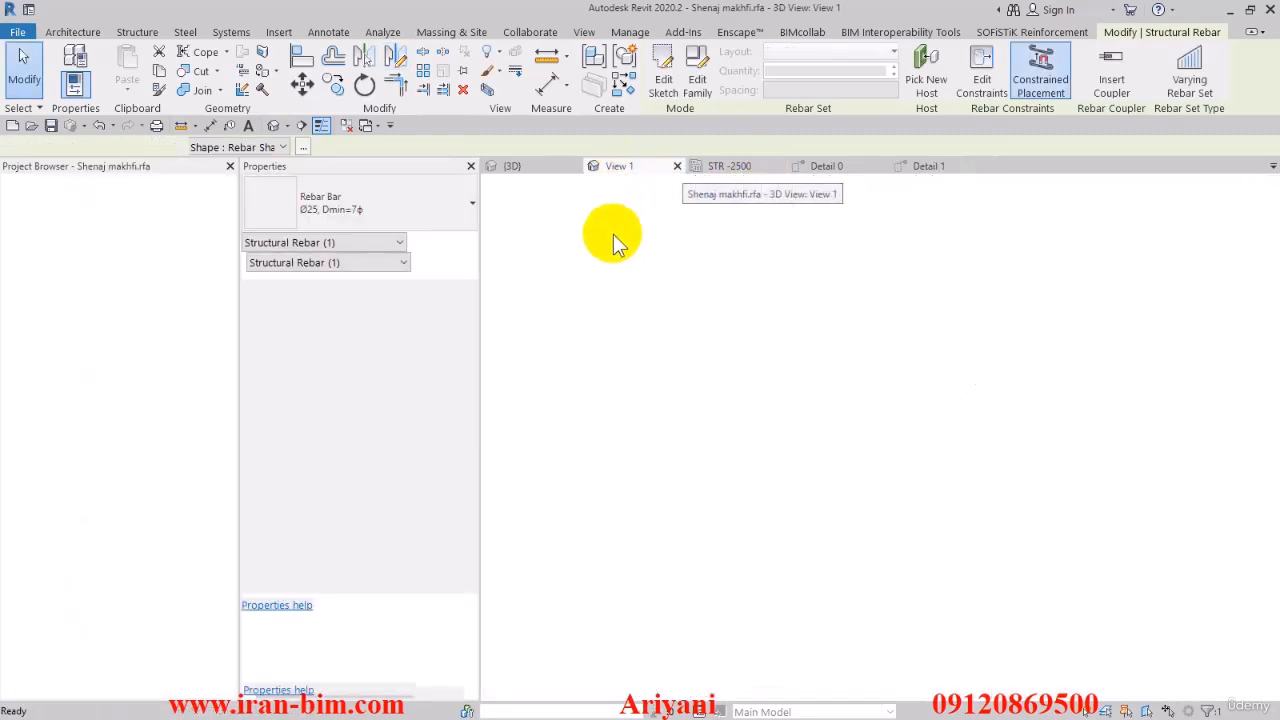
left_click(677, 166)
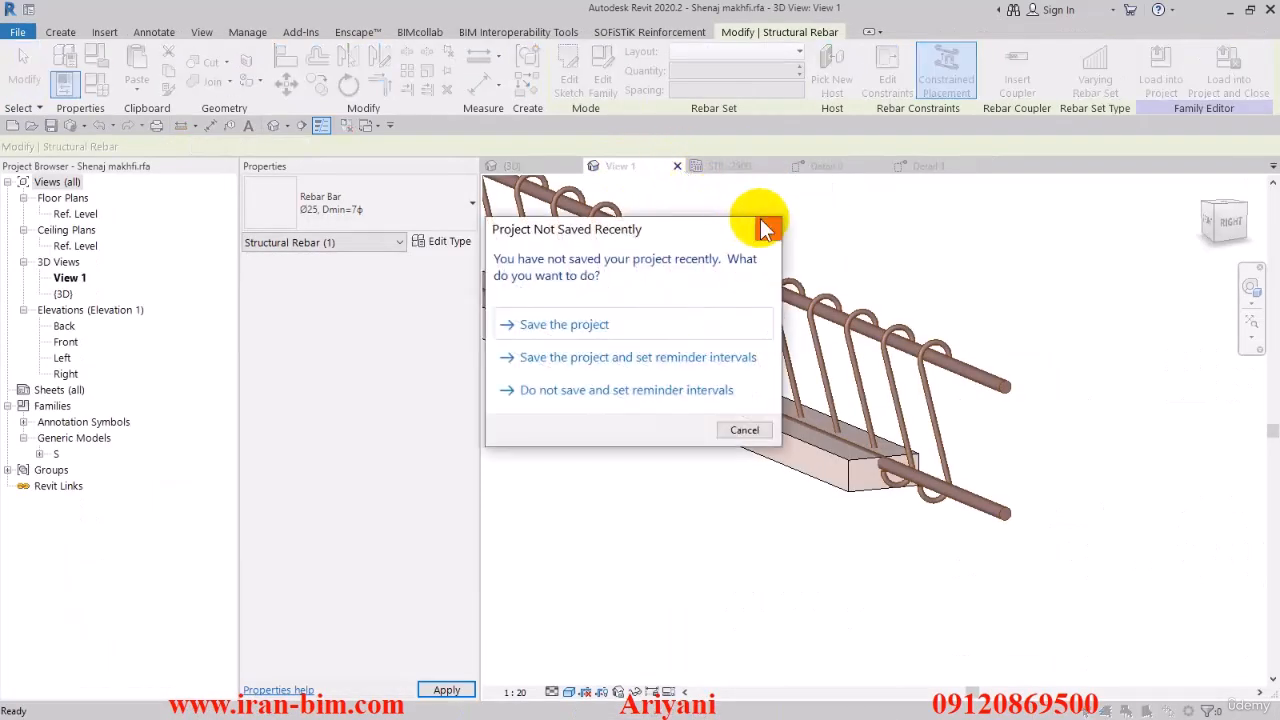
left_click(765, 228)
left_click(677, 166)
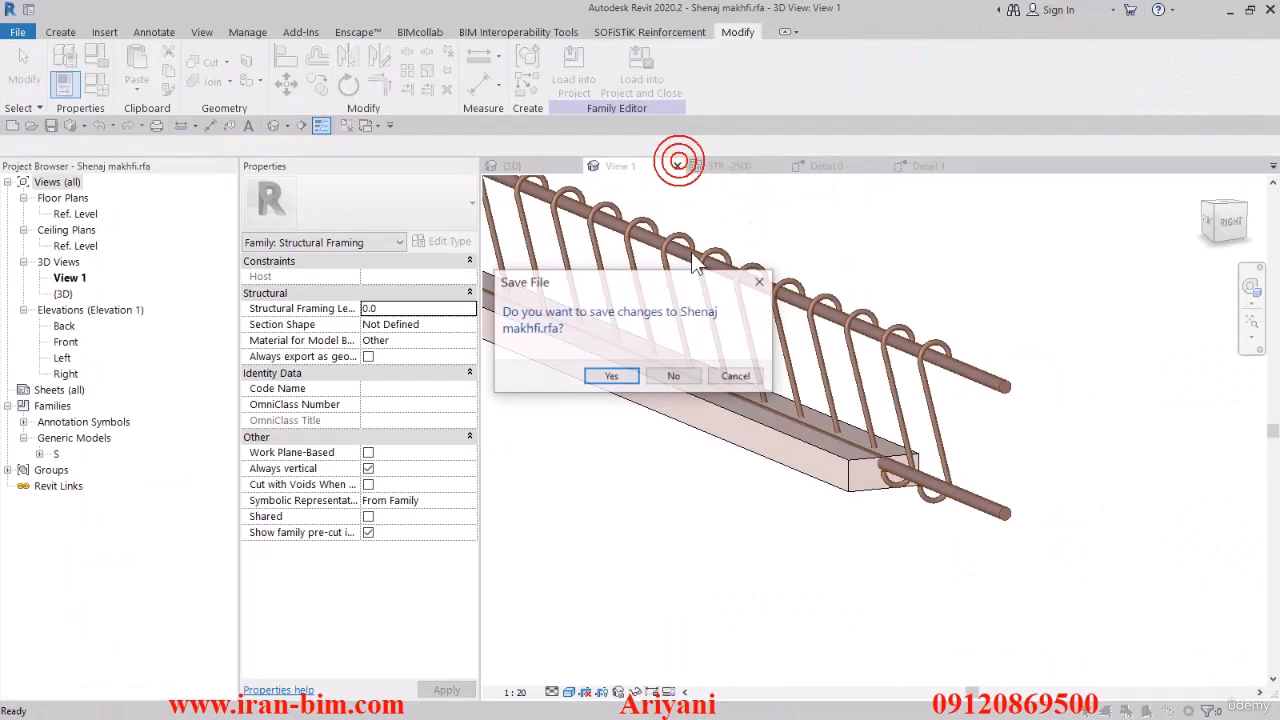
left_click(614, 377)
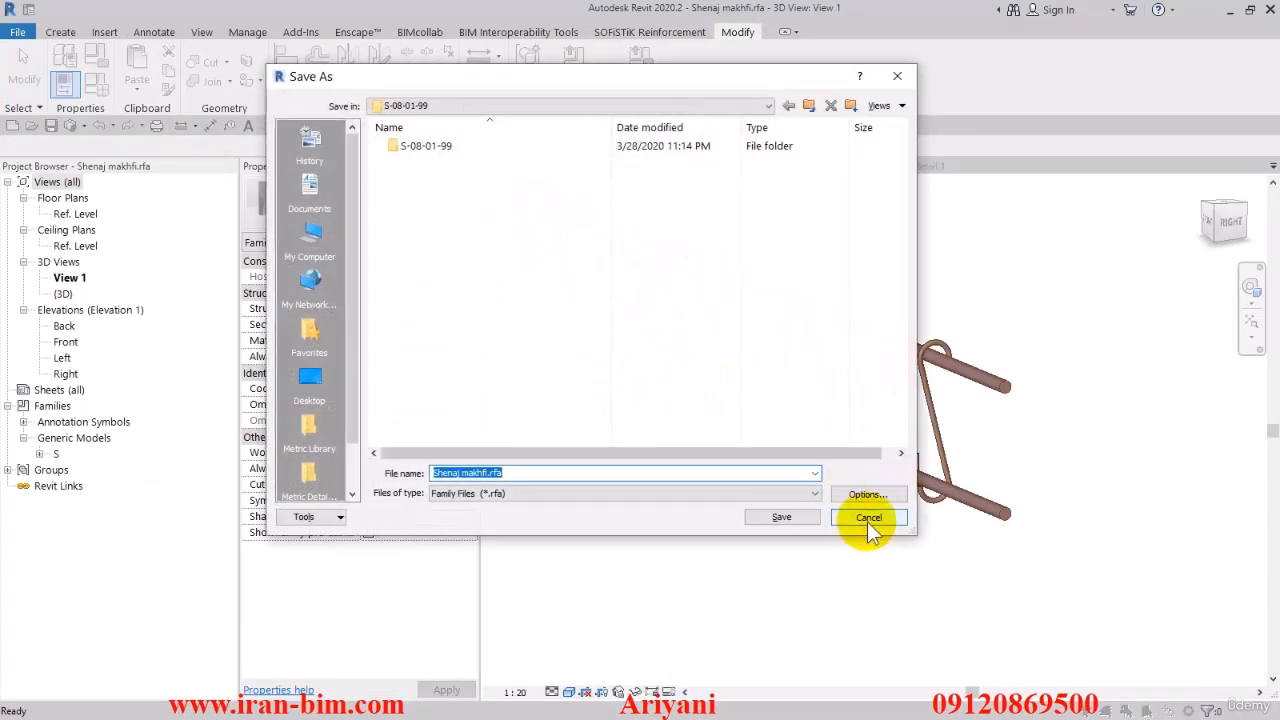
left_click(867, 522)
left_click(677, 166)
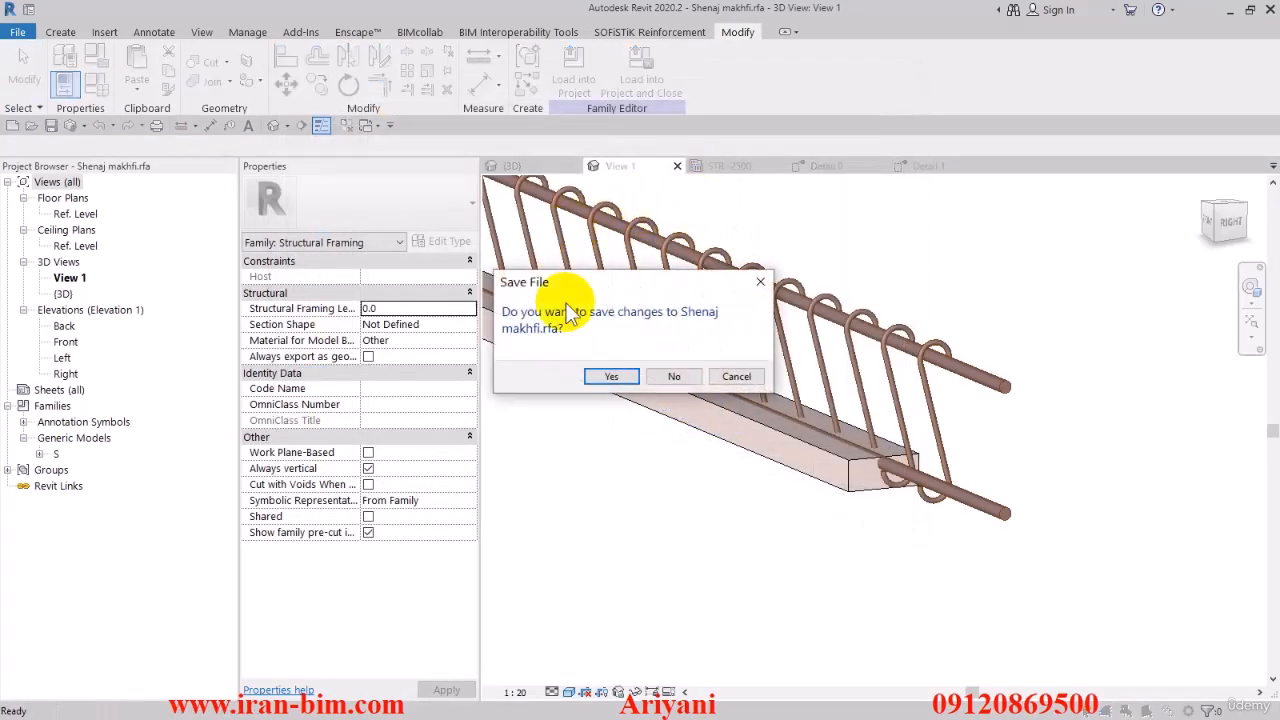
left_click(612, 377)
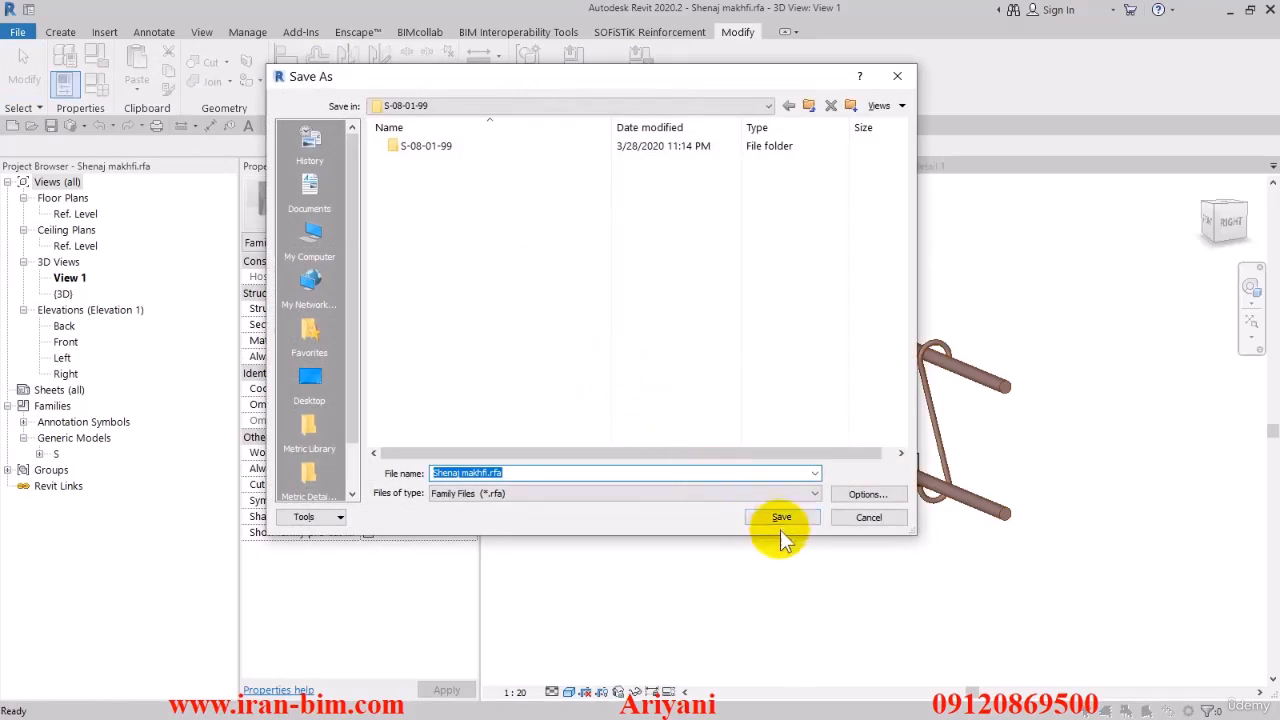
left_click(782, 519)
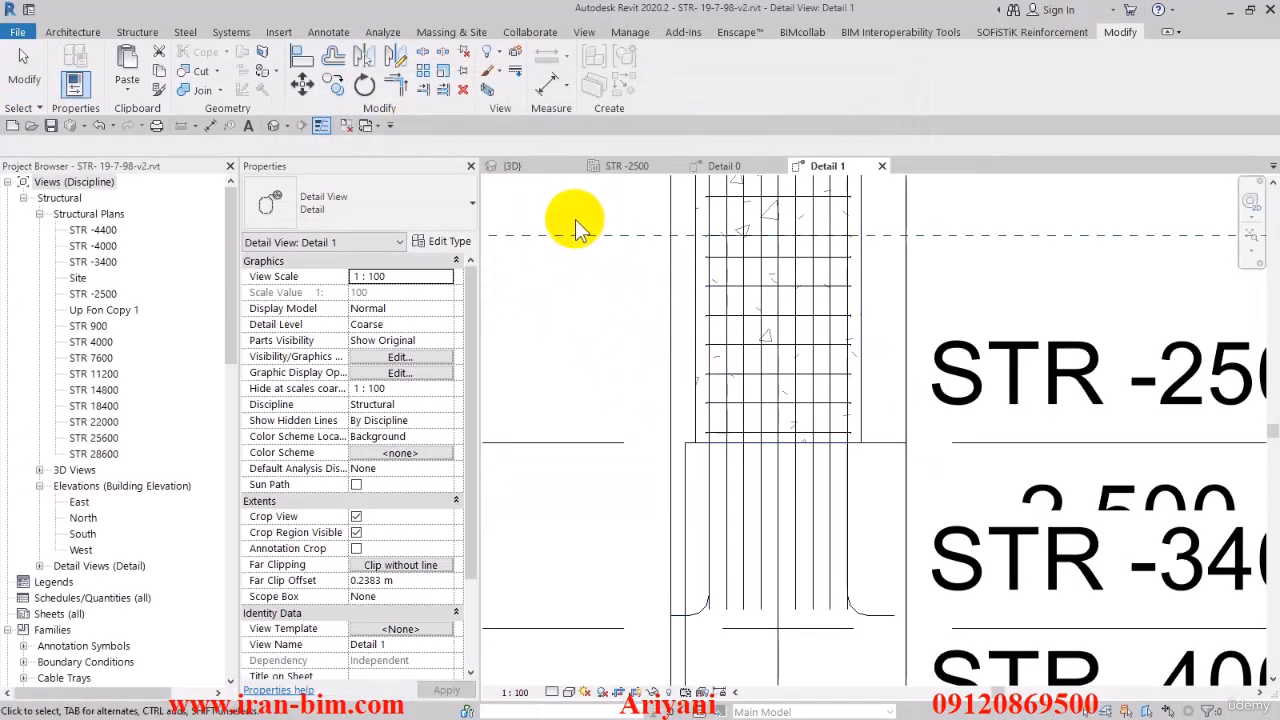
Apply the SOFiSTiK rebar visibility setting to the 3D view so the mirrored bars also display solid
middle_click_drag(575, 221, 600, 258)
left_click(520, 166)
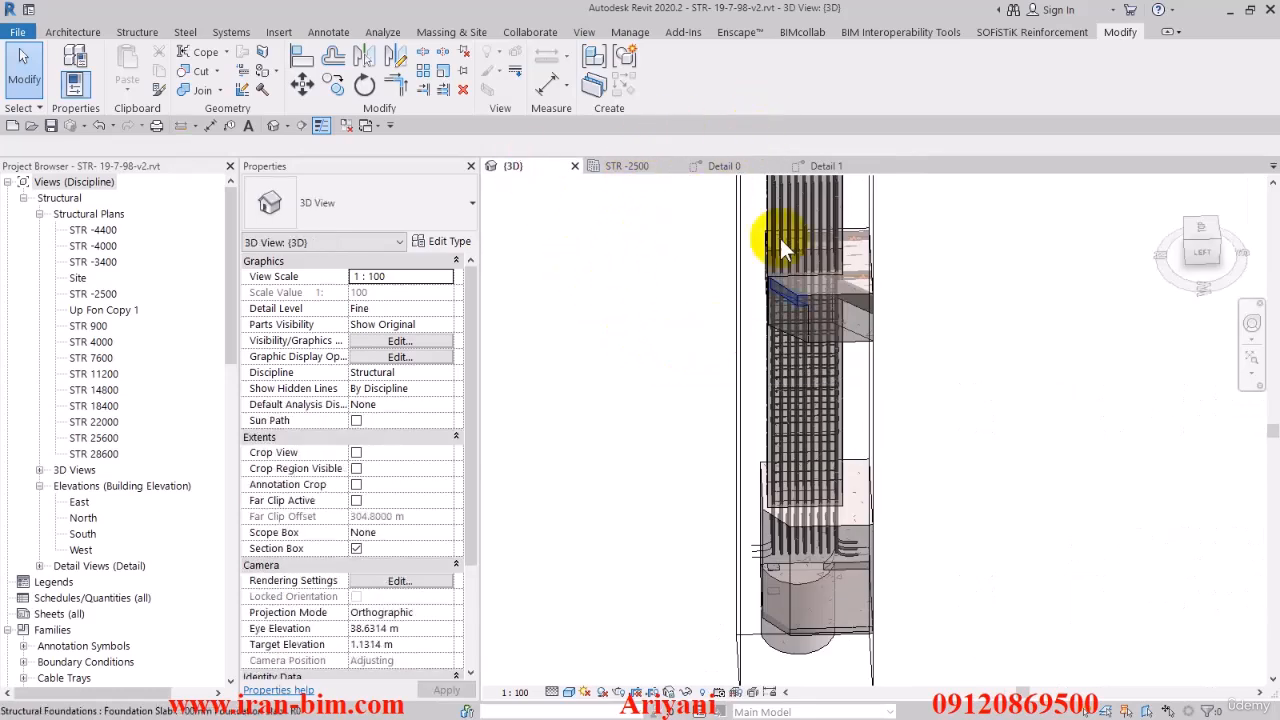
left_click(1000, 34)
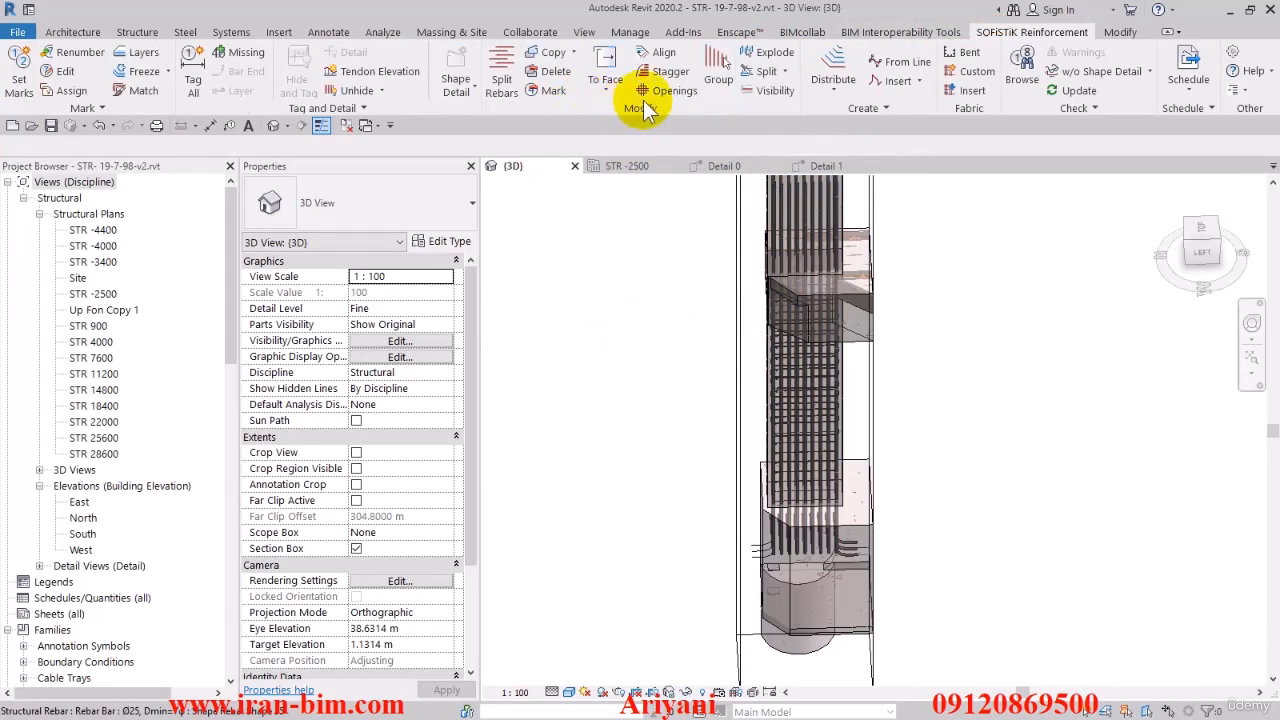
left_click(766, 92)
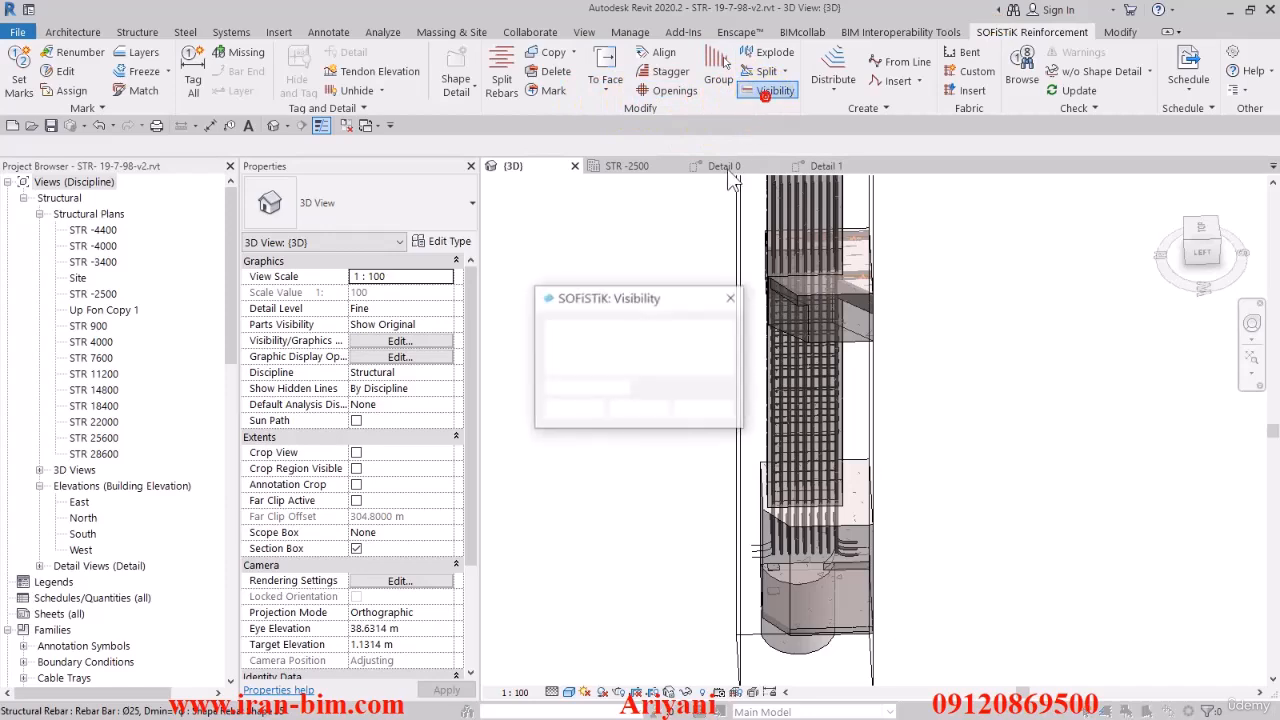
left_click(577, 408)
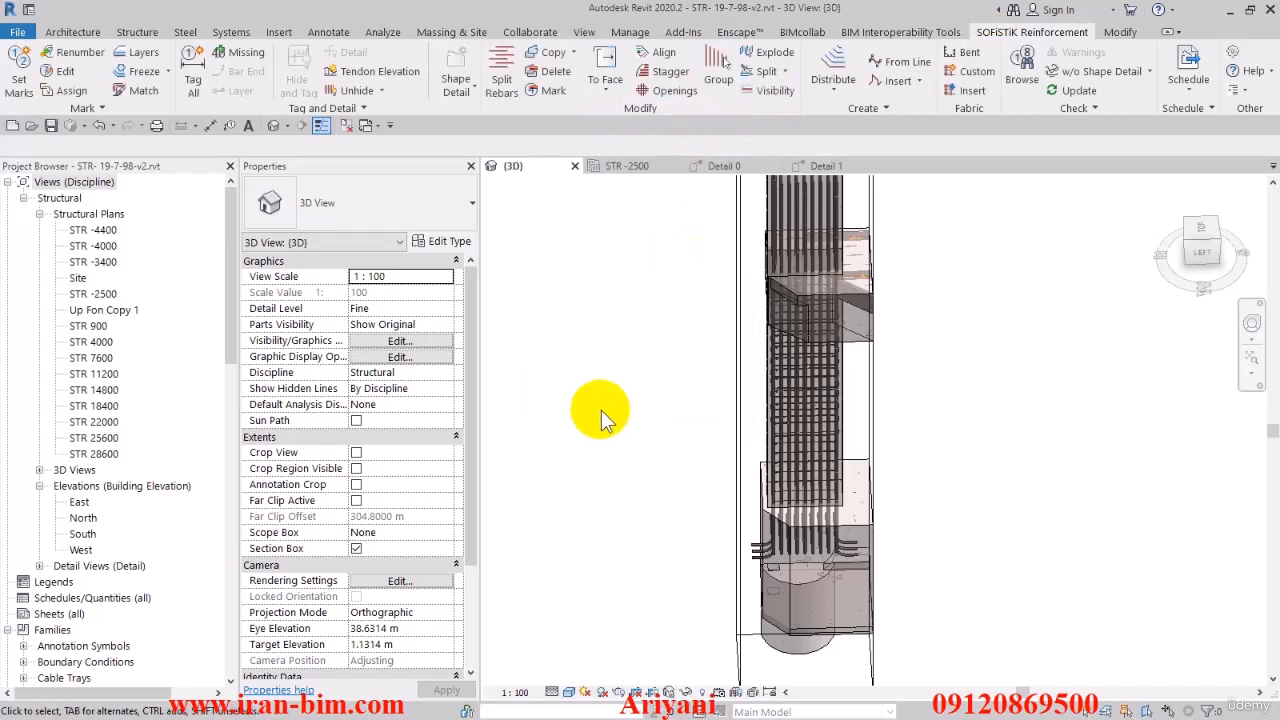
Examine the column's complete starter bar cage from several sides in the 3D view and select the section box around it
middle_click_drag(640, 425, 1007, 410, "shift")
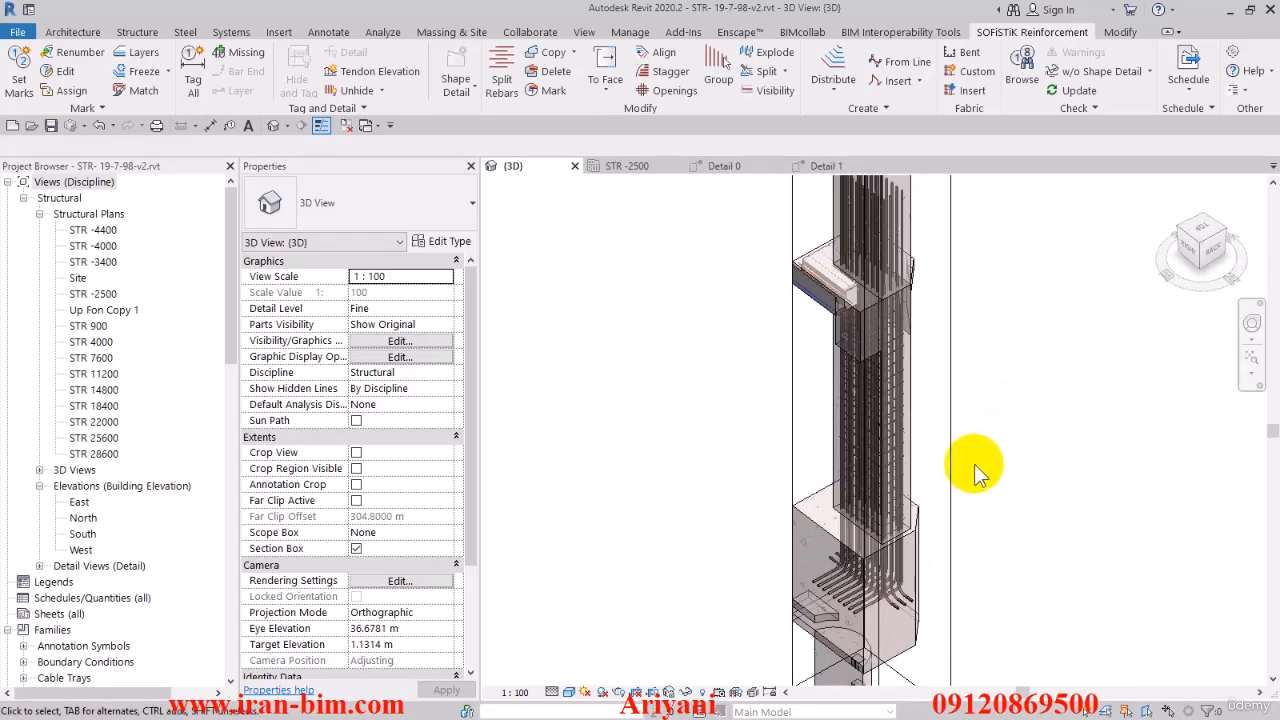
middle_click_drag(936, 418, 842, 218, "shift")
left_click(855, 335)
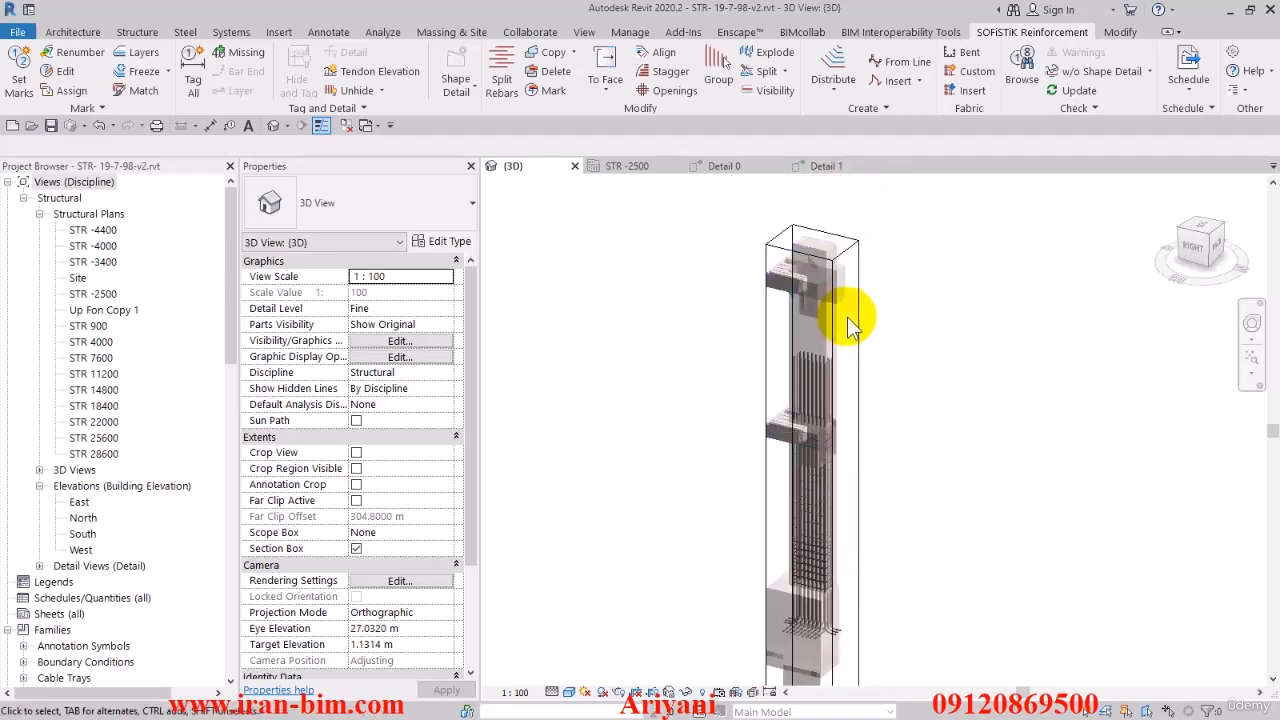
scroll(860, 347, "down", 2)
middle_click_drag(860, 347, 771, 436)
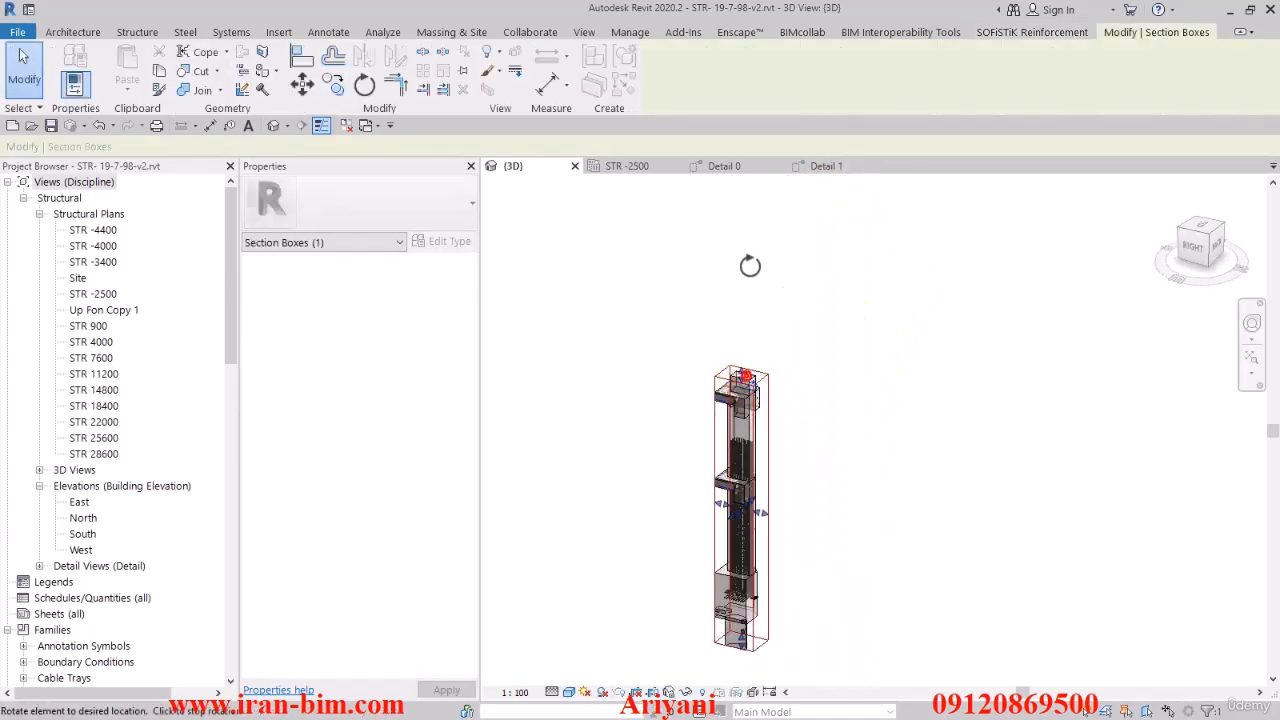
Extend the section box upward in the 3D view to take in the column's upper storeys
left_click(769, 380)
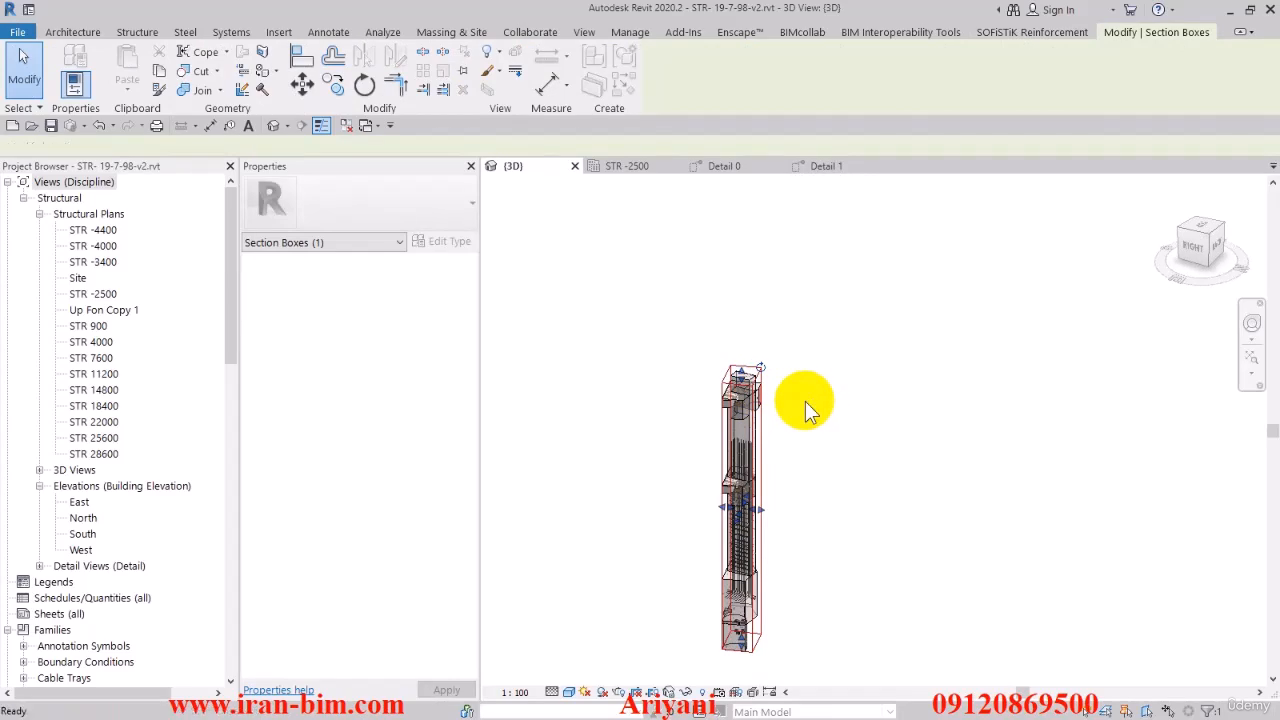
left_click(820, 385)
left_click(745, 378)
left_click(749, 380)
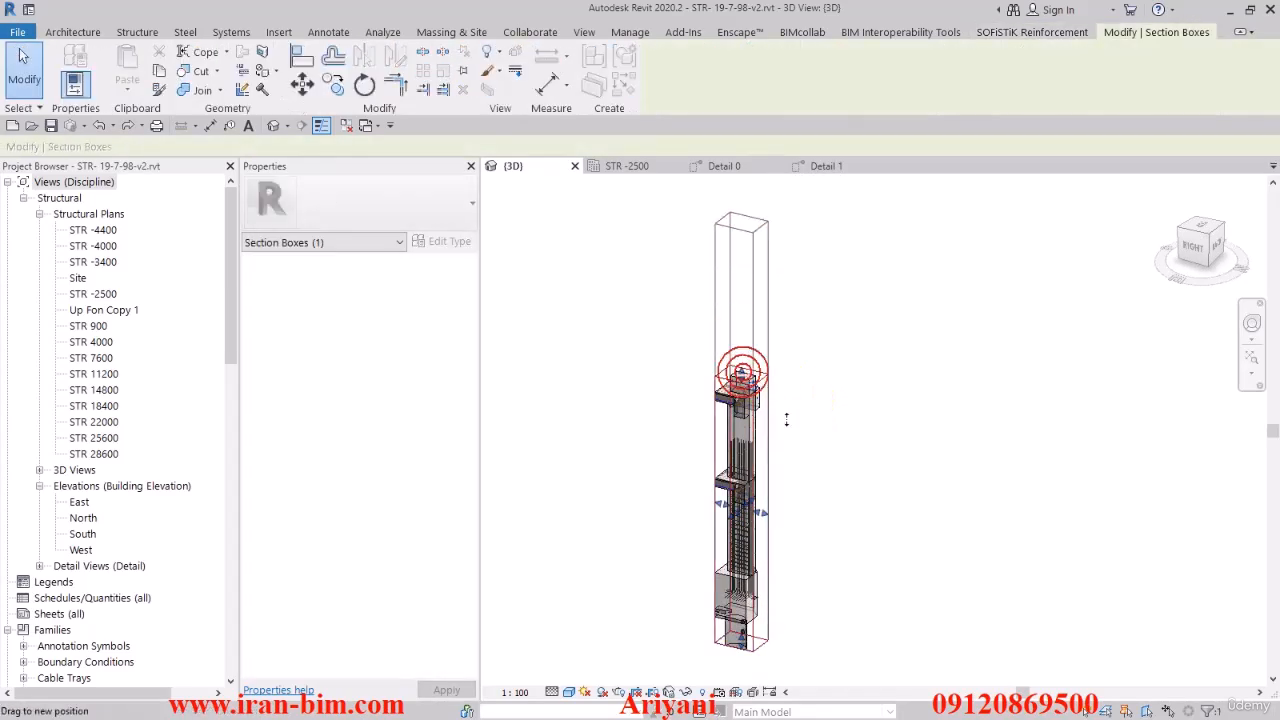
left_click_drag(771, 445, 787, 483)
Stretch the section box horizontally in both directions until it takes in the building's floors, and deselect it
left_click_drag(735, 434, 547, 388)
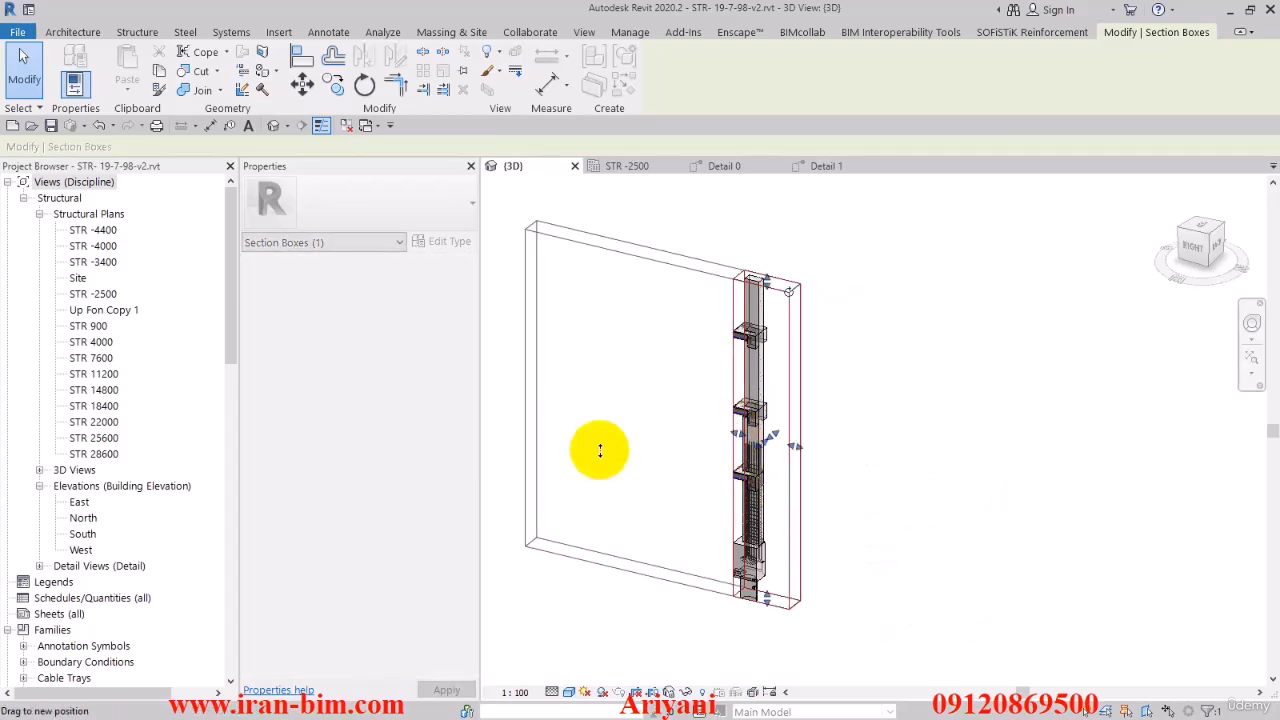
left_click_drag(600, 460, 600, 458)
middle_click_drag(651, 491, 702, 516, "shift")
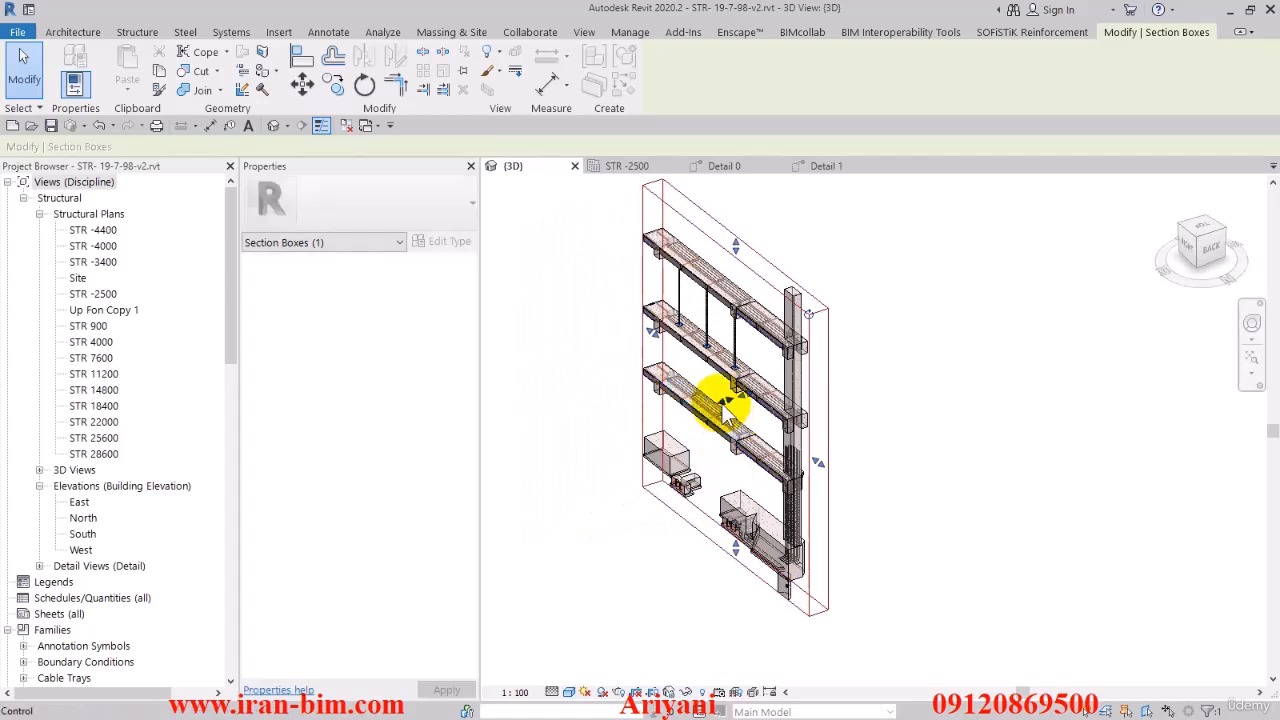
left_click_drag(719, 402, 614, 462)
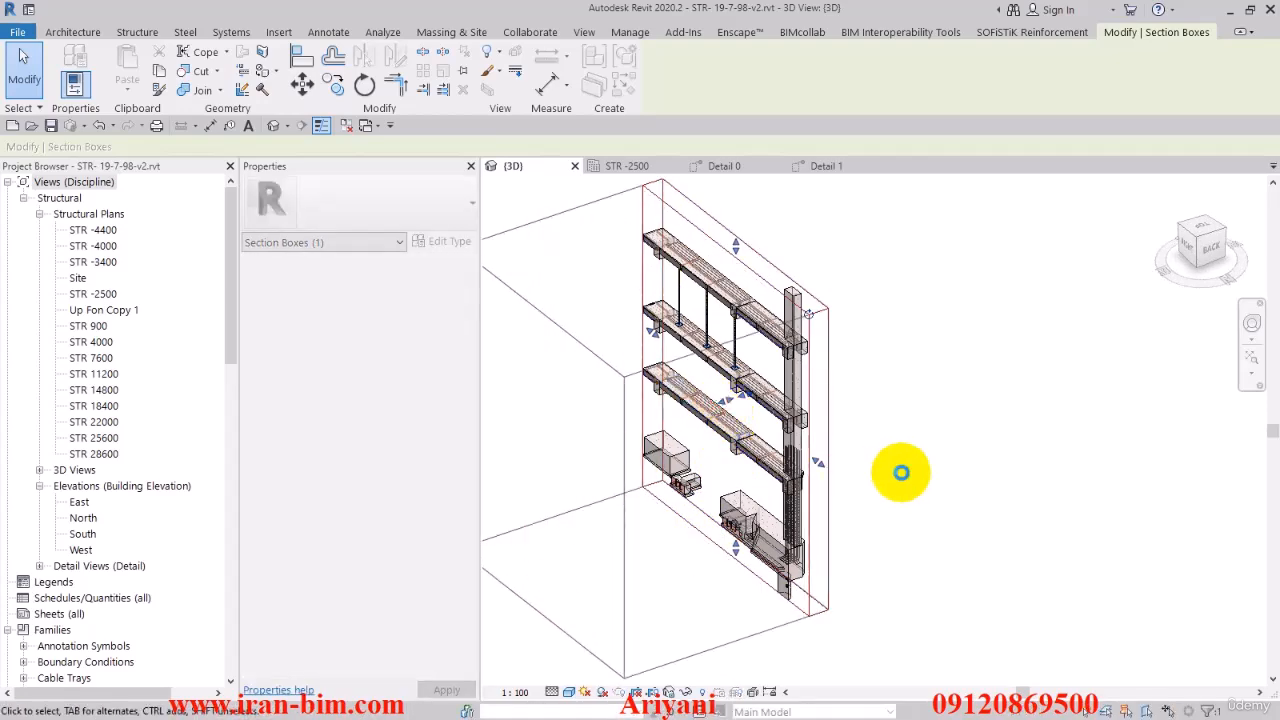
left_click(882, 476)
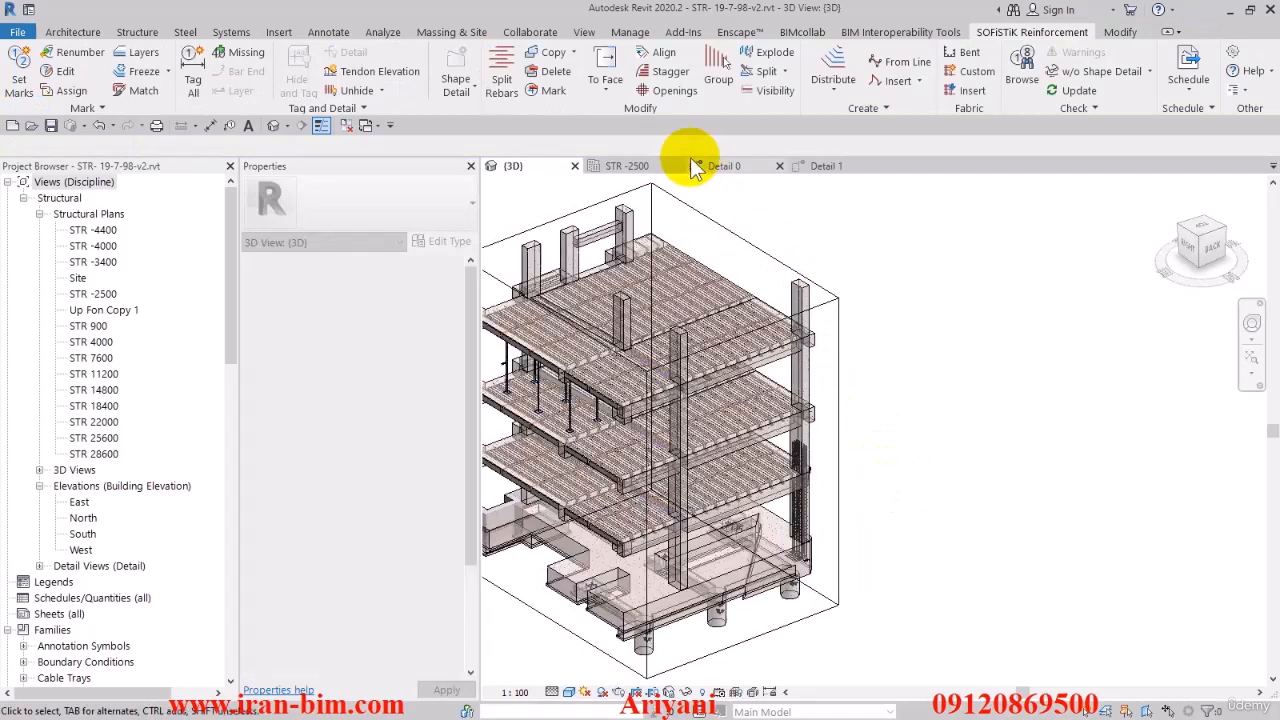
In the STR -2500 plan, set the structural rebar to shape M_T9 and bar type Ø10, Dmin=4ϕ
left_click(628, 168)
scroll(660, 371, "down", 5)
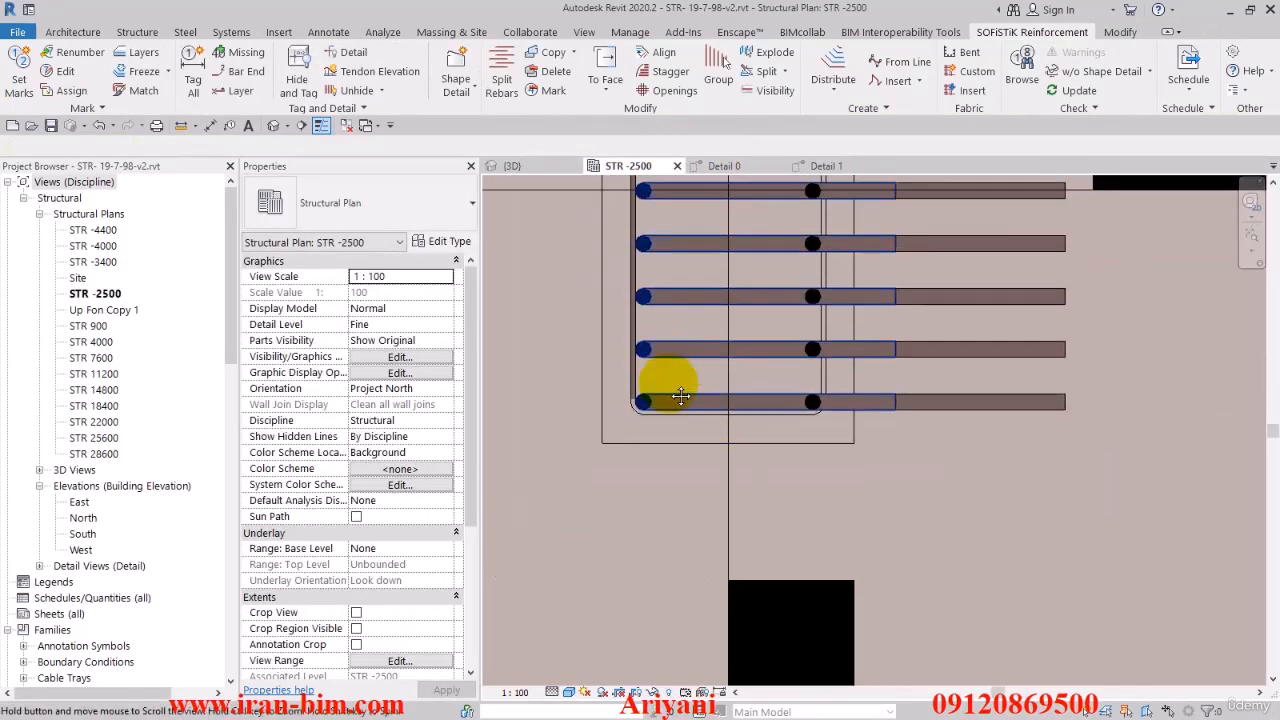
middle_click_drag(704, 363, 673, 413)
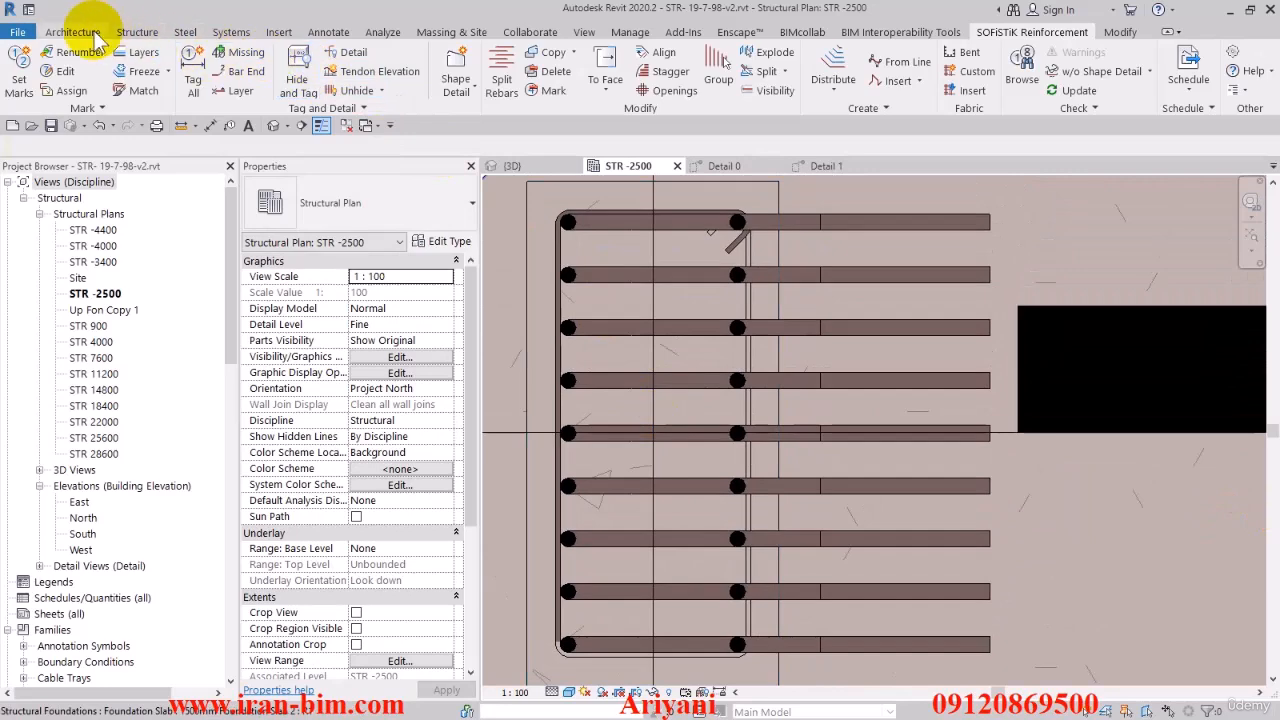
left_click(137, 32)
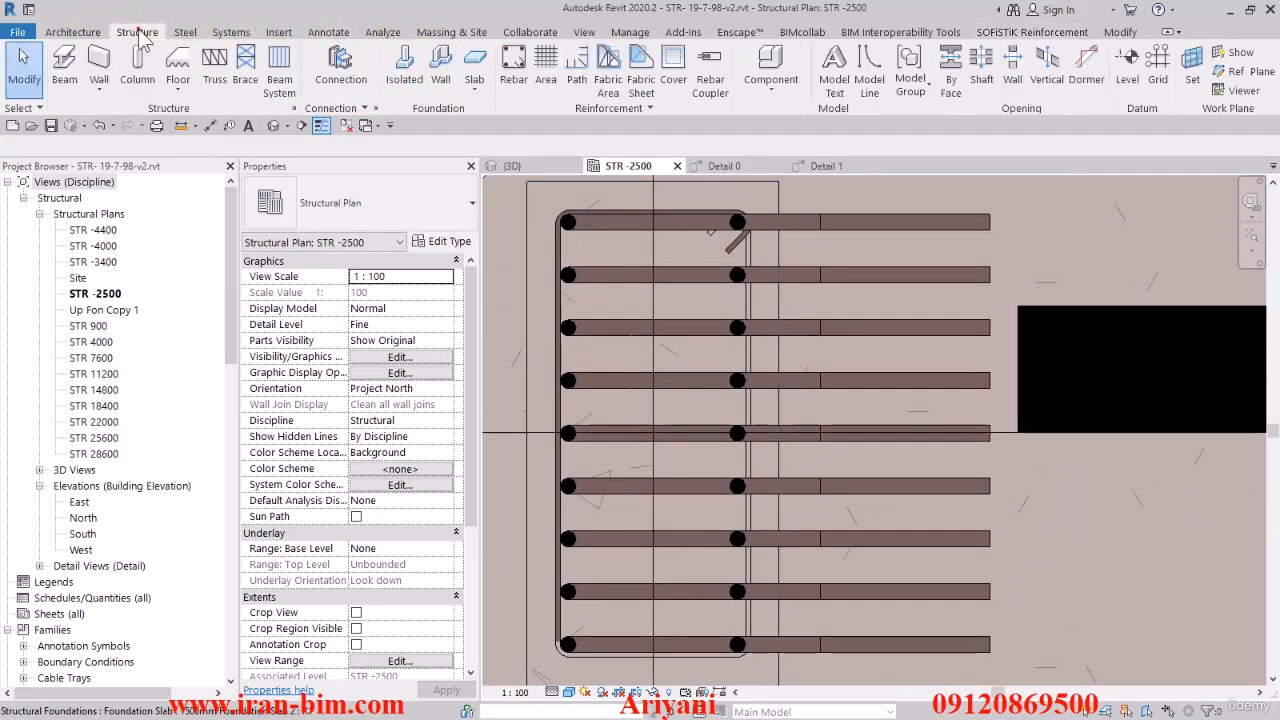
left_click(515, 78)
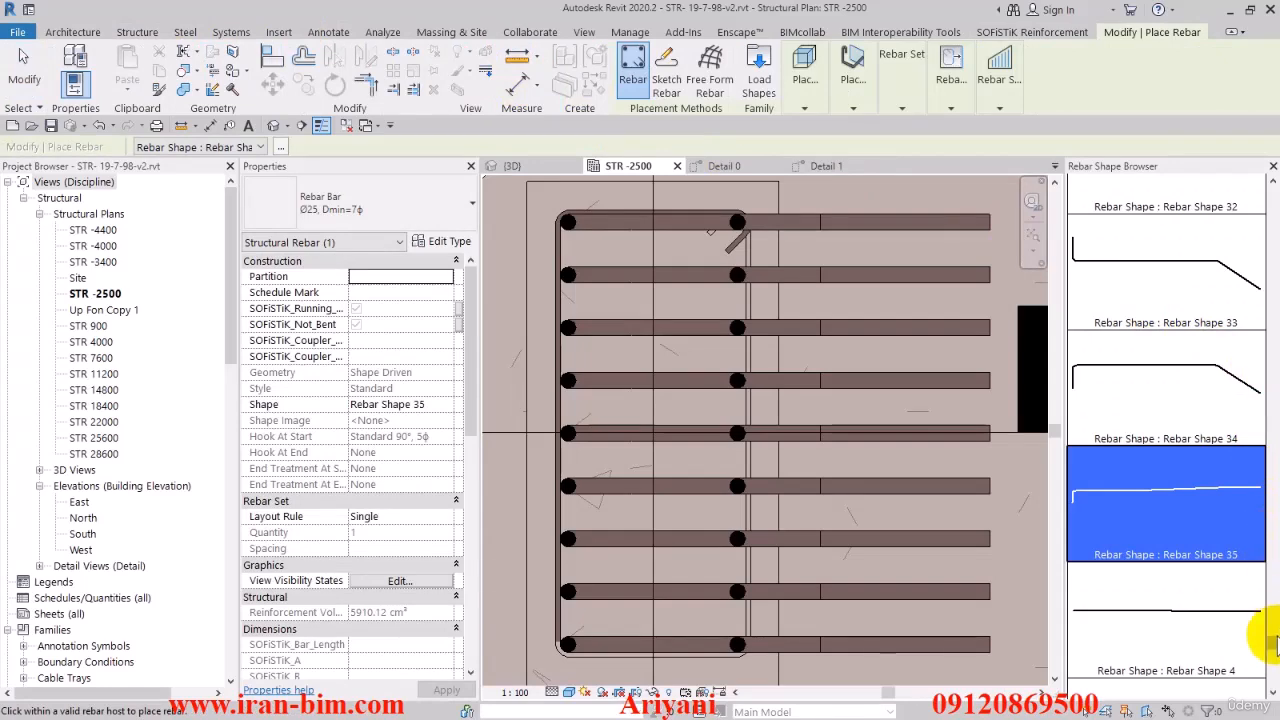
left_click_drag(1273, 640, 1257, 349)
left_click(1184, 480)
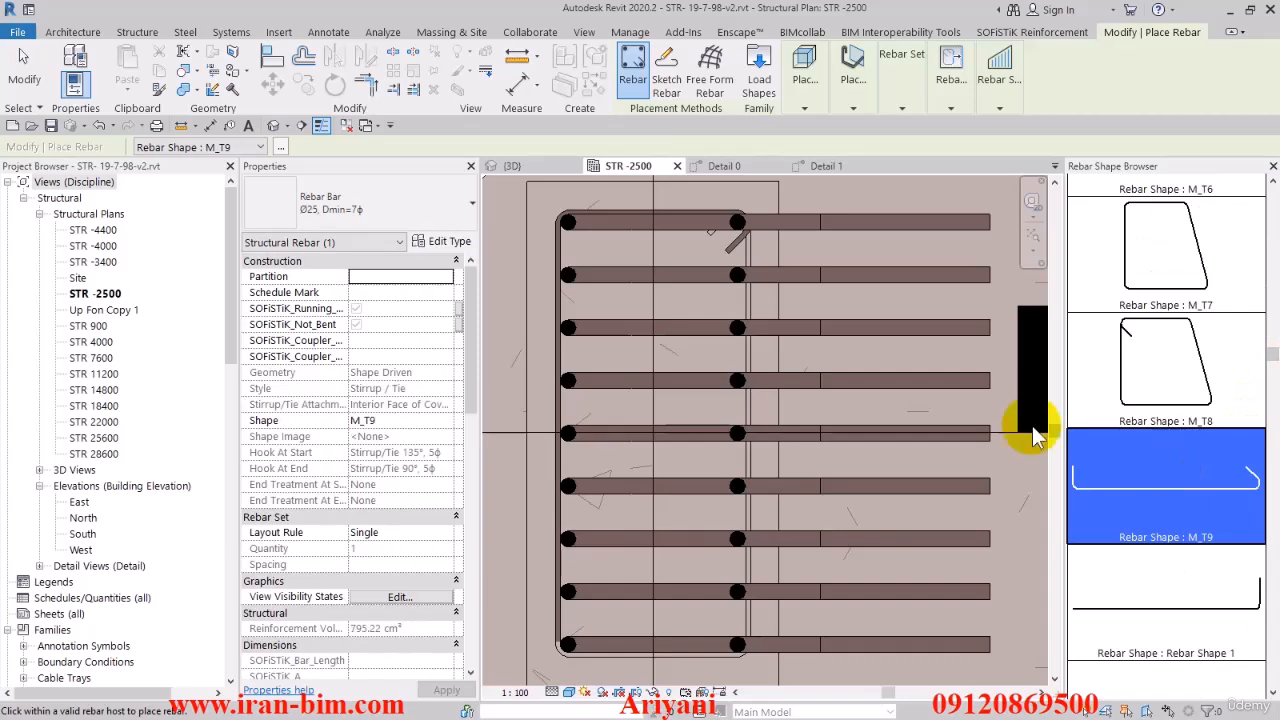
left_click(365, 215)
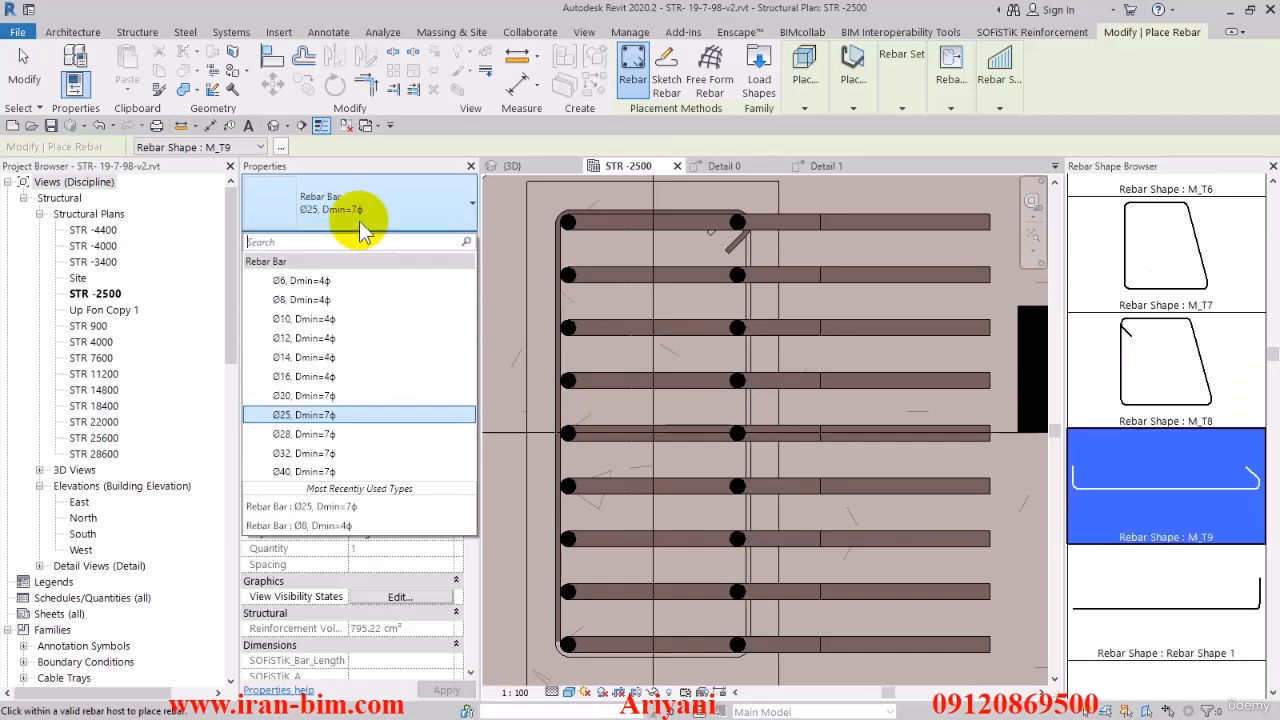
left_click(318, 319)
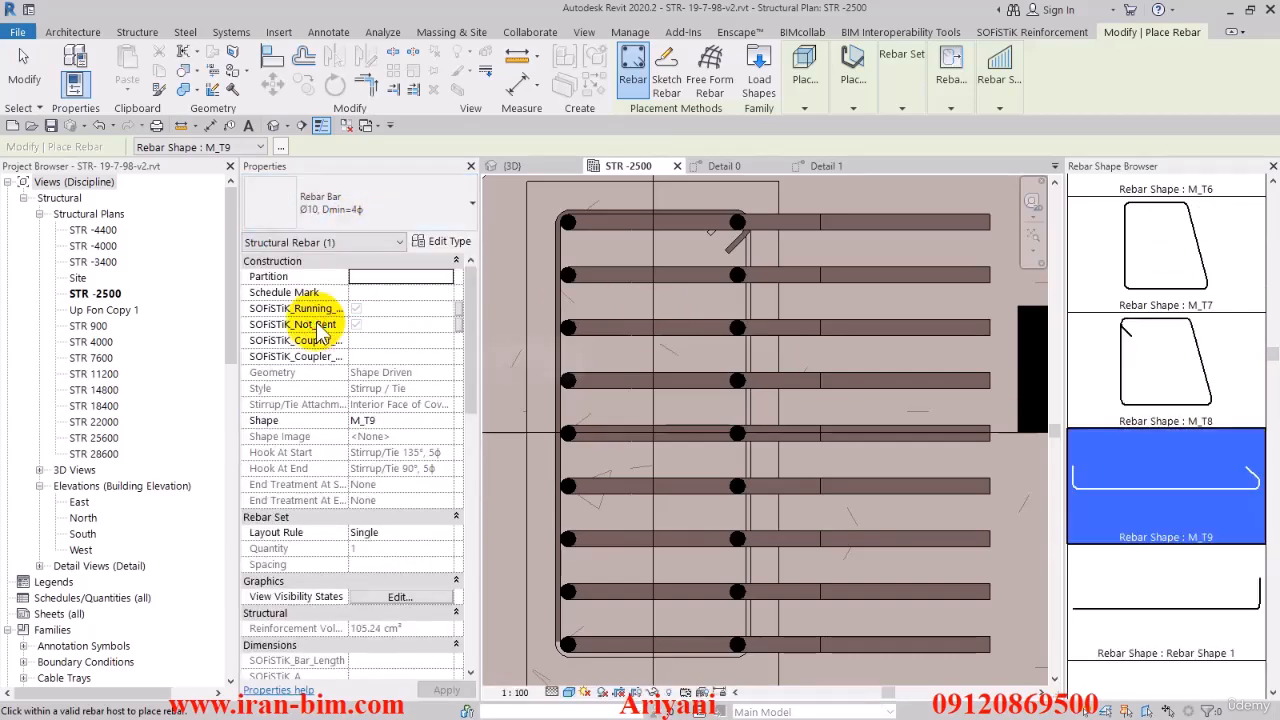
key("Escape")
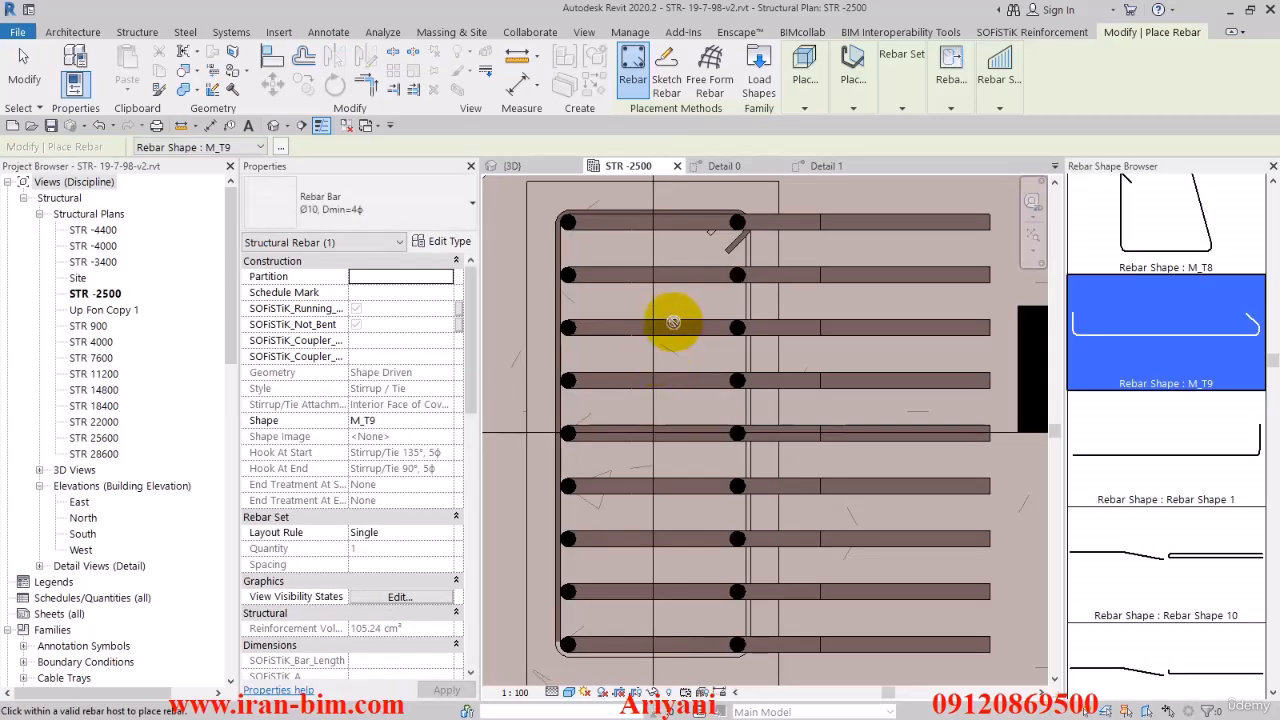
scroll(651, 223, "down", 2)
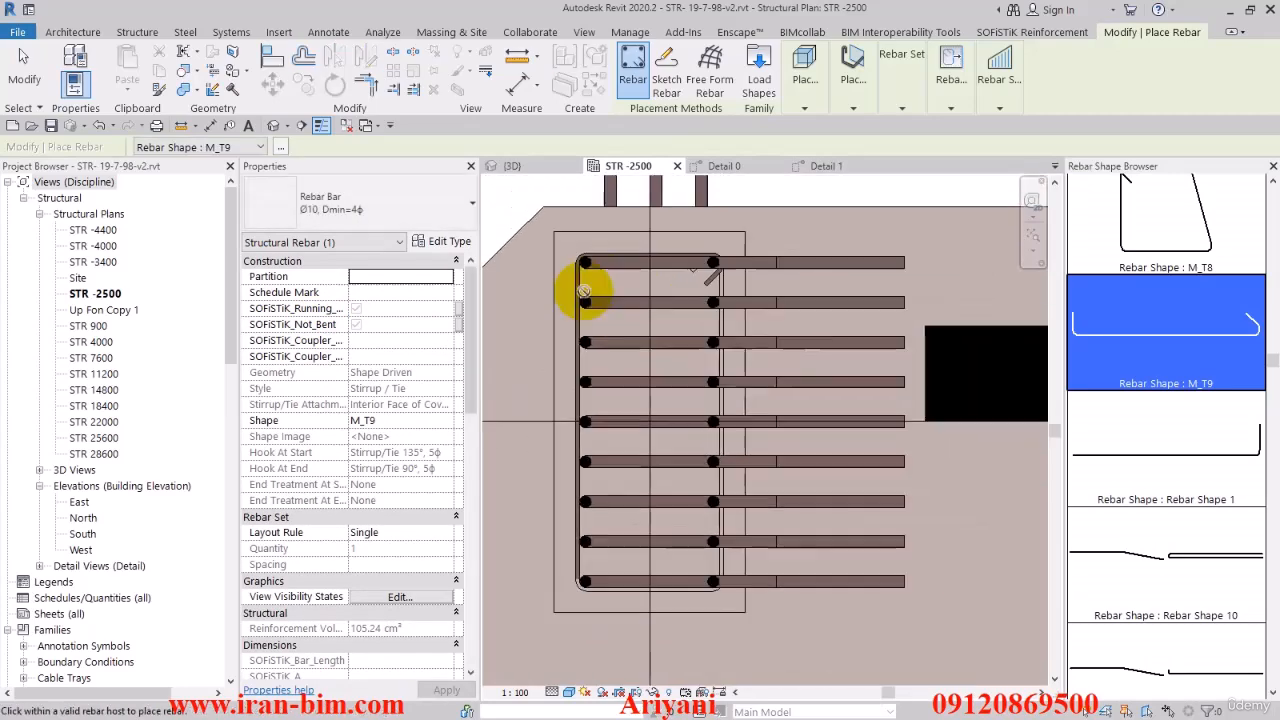
left_click(22, 65)
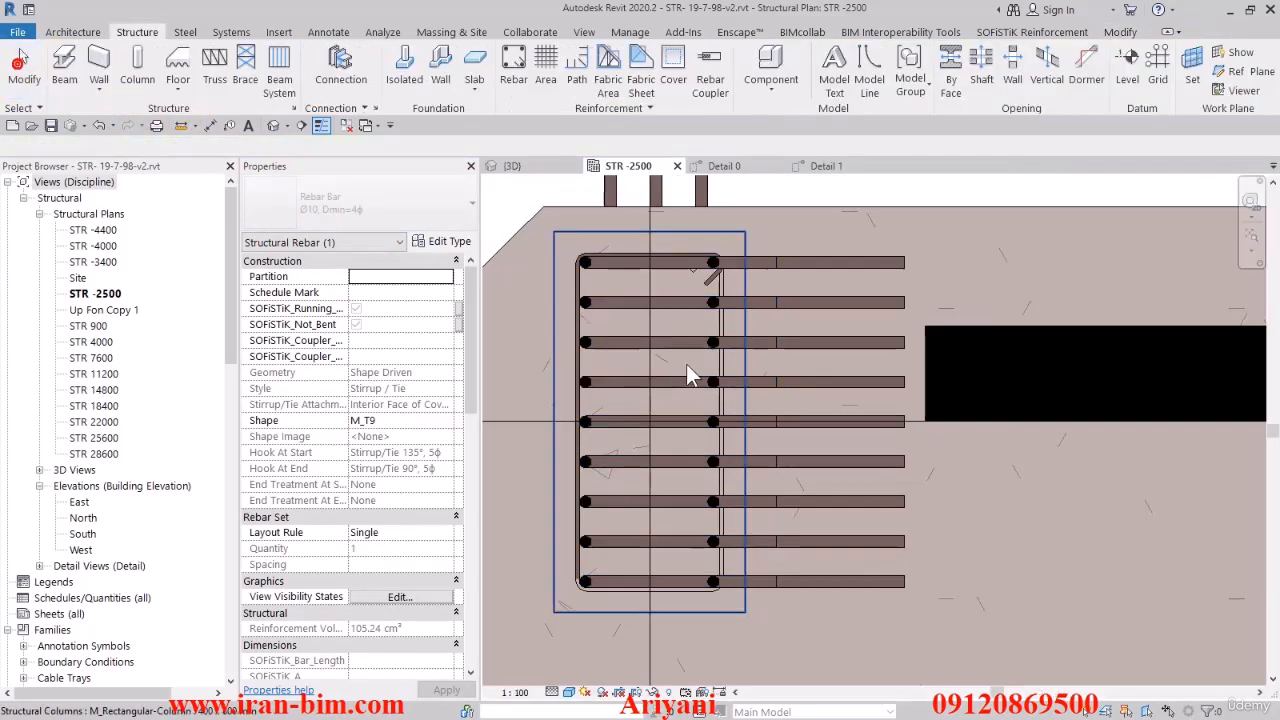
Open the Detail 1 view and try the M_T9 tie on the column in Perpendicular to Cover and Parallel to Work Plane orientations
scroll(708, 290, "down", 2)
double_click(696, 215)
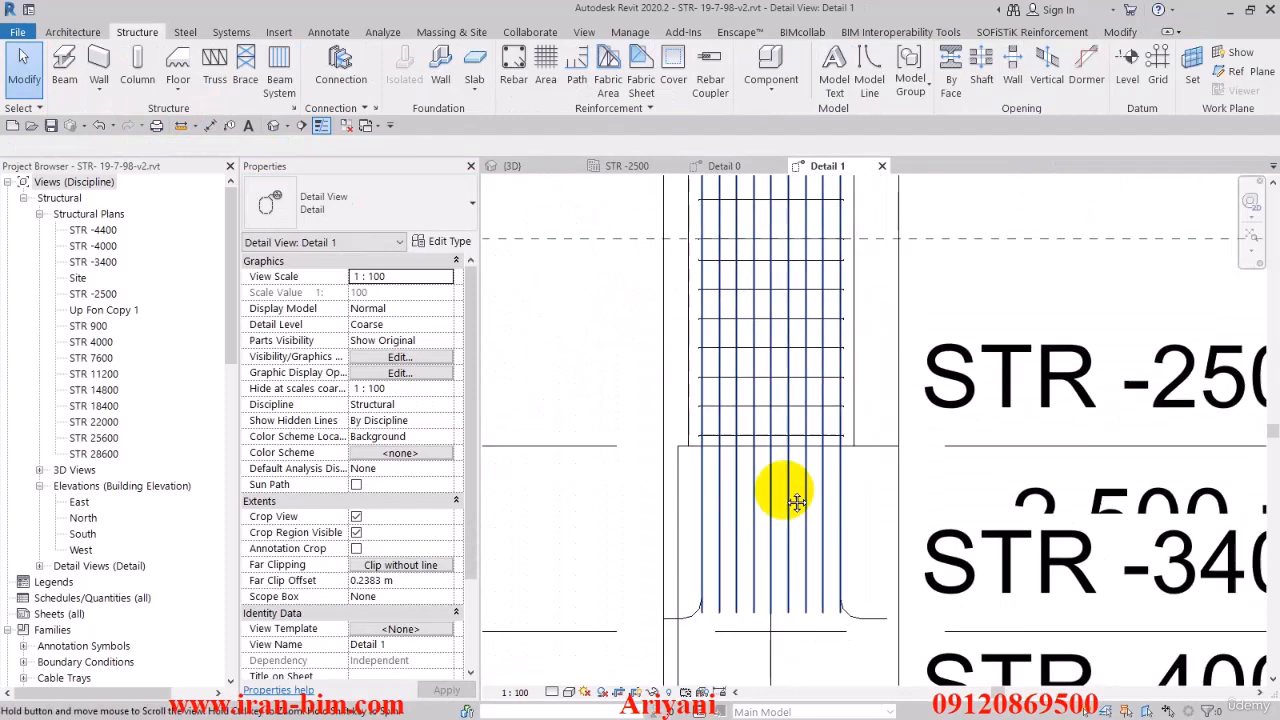
left_click(517, 70)
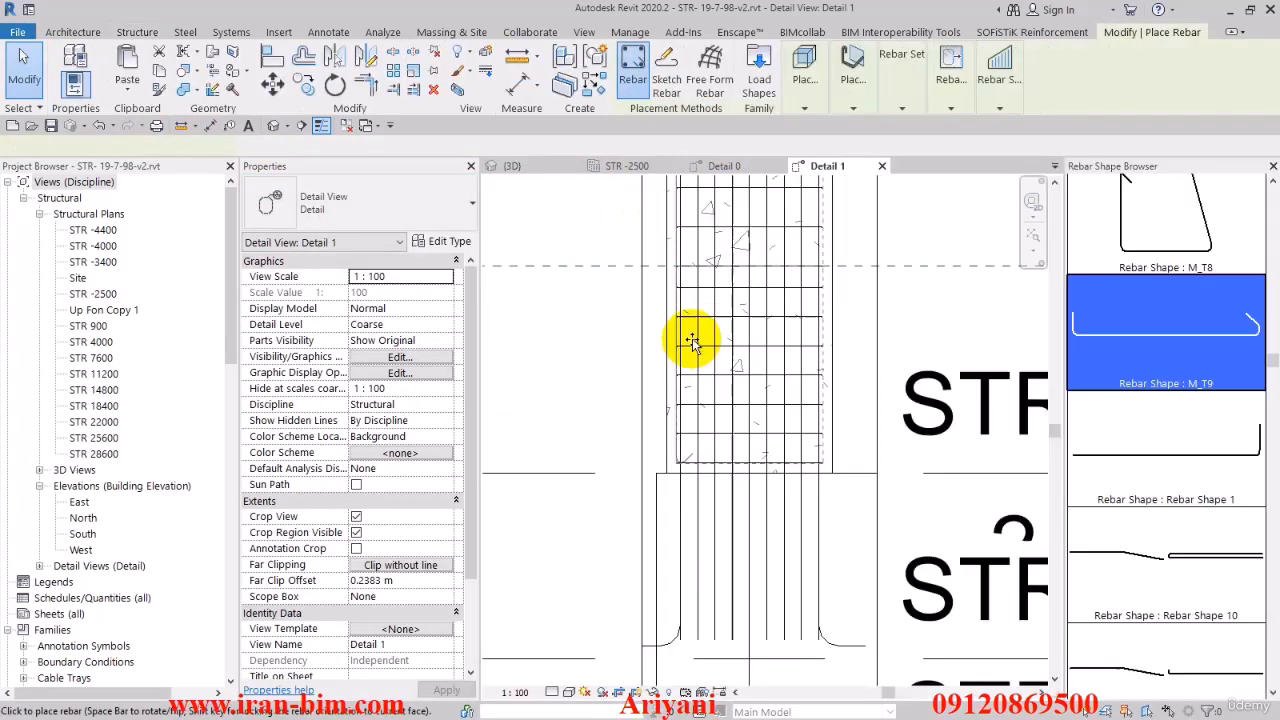
left_click(851, 95)
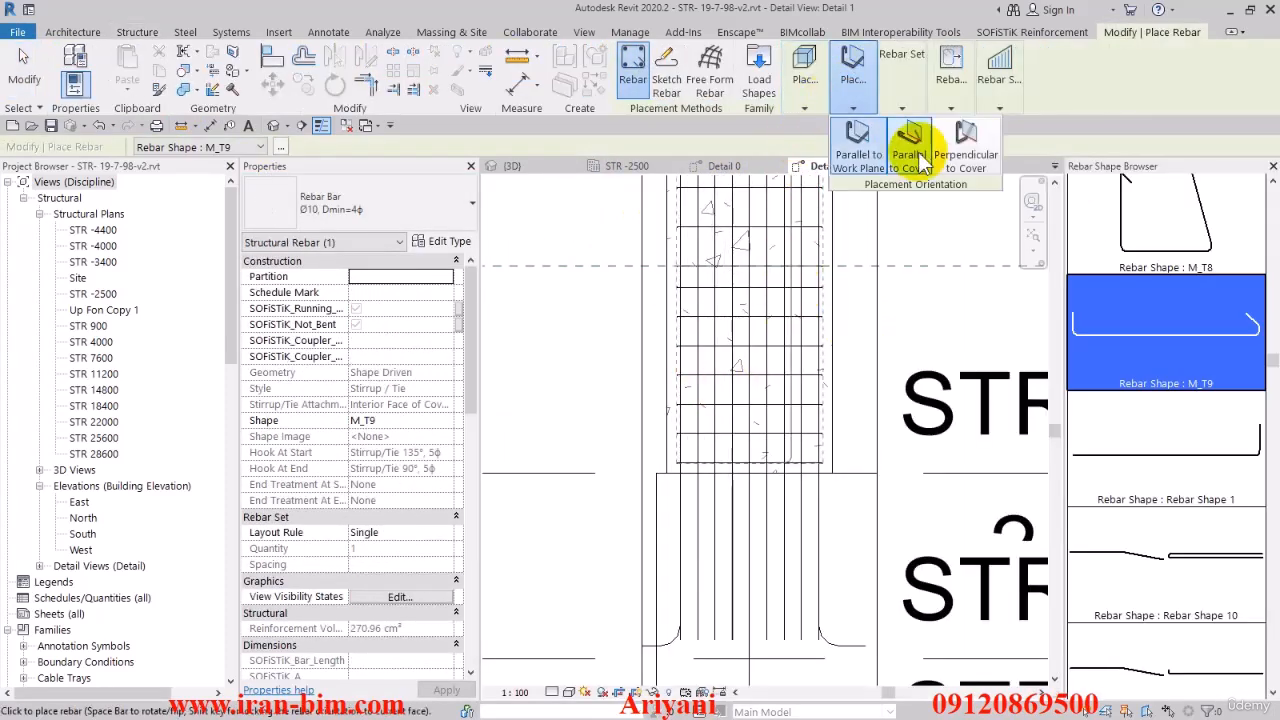
left_click(960, 145)
left_click(906, 145)
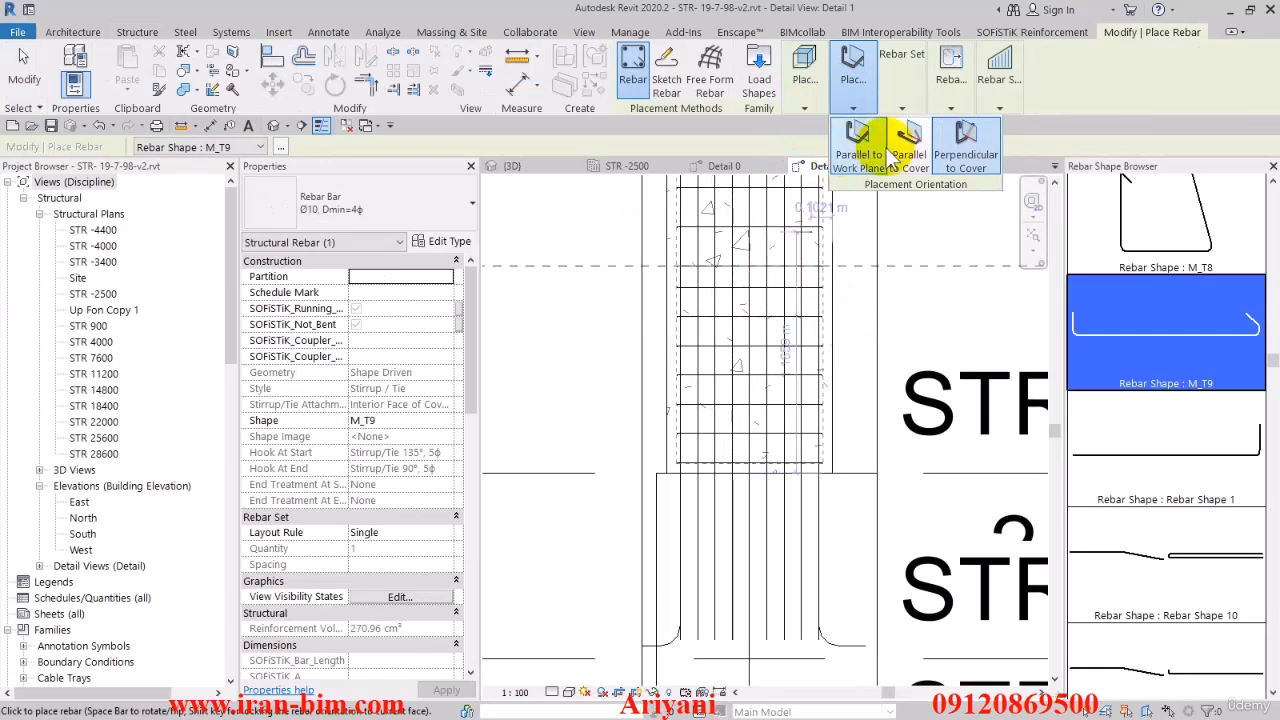
scroll(750, 340, "up", 2)
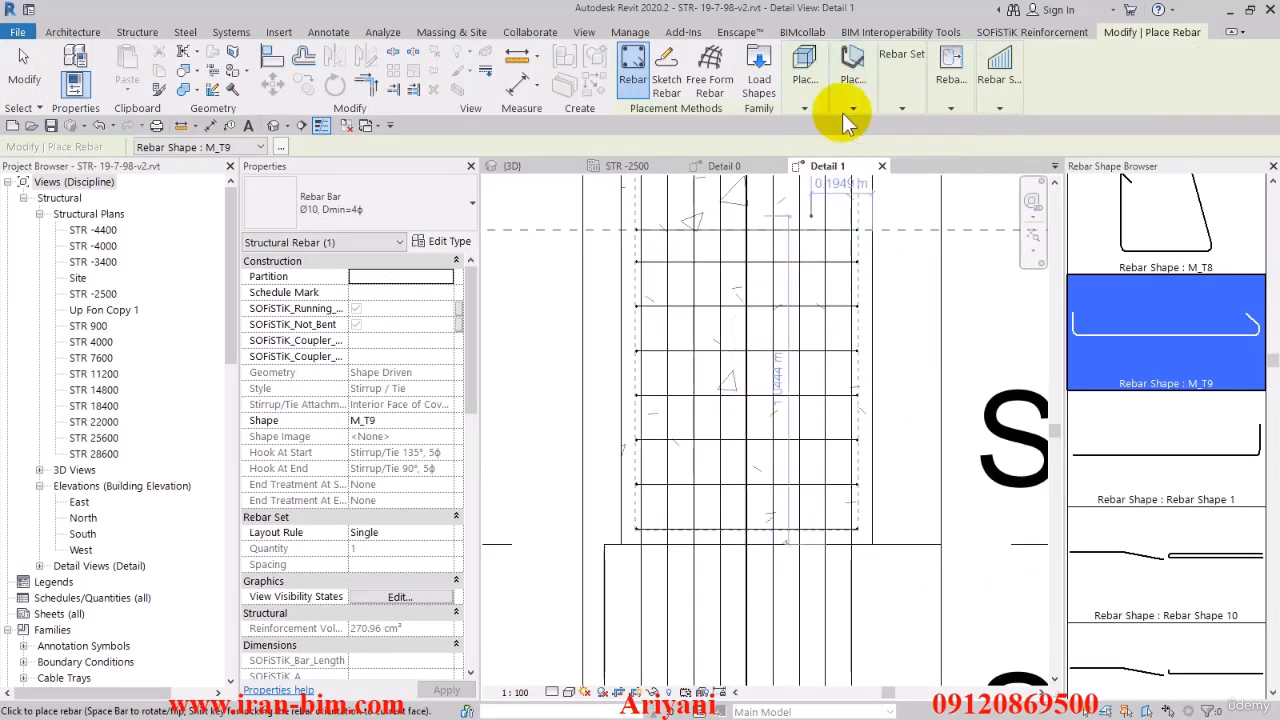
left_click(852, 100)
left_click(858, 145)
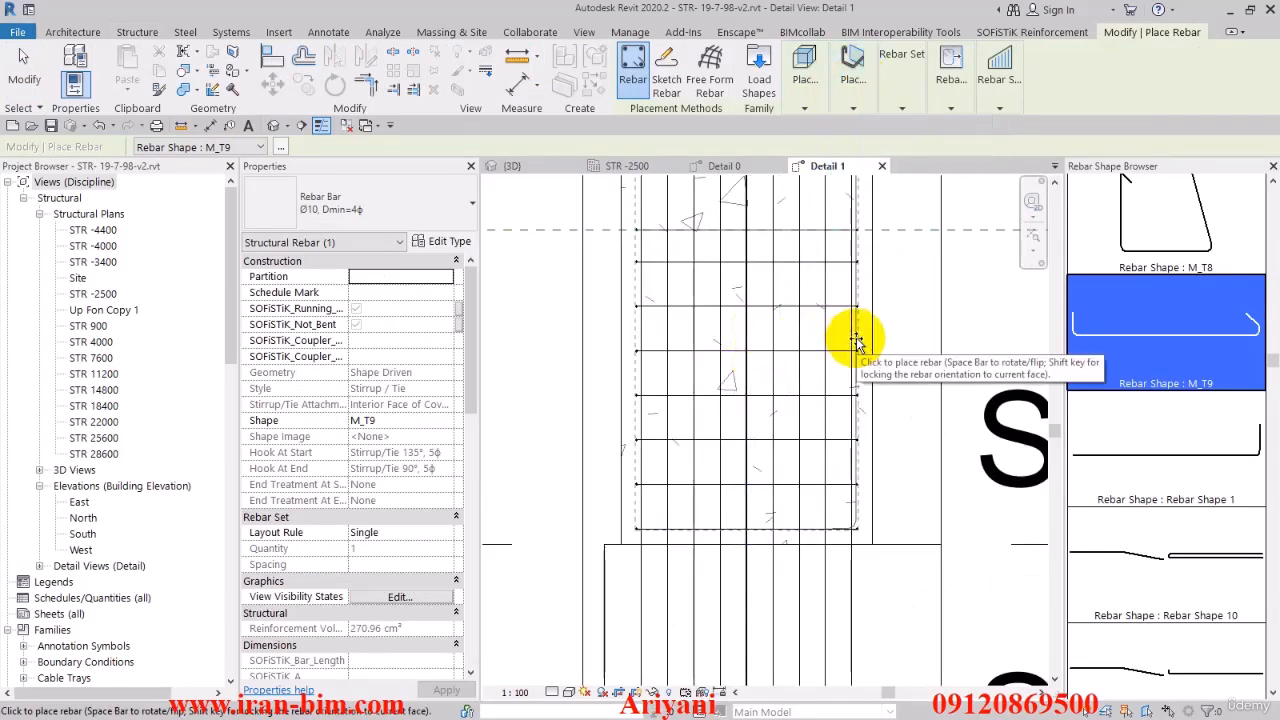
middle_click_drag(851, 300, 855, 447)
scroll(855, 447, "down", 2)
Set the Ø10 tie's placement orientation to Perpendicular to Cover, preview it at the column's middle bar, and leave rebar placement
left_click(856, 106)
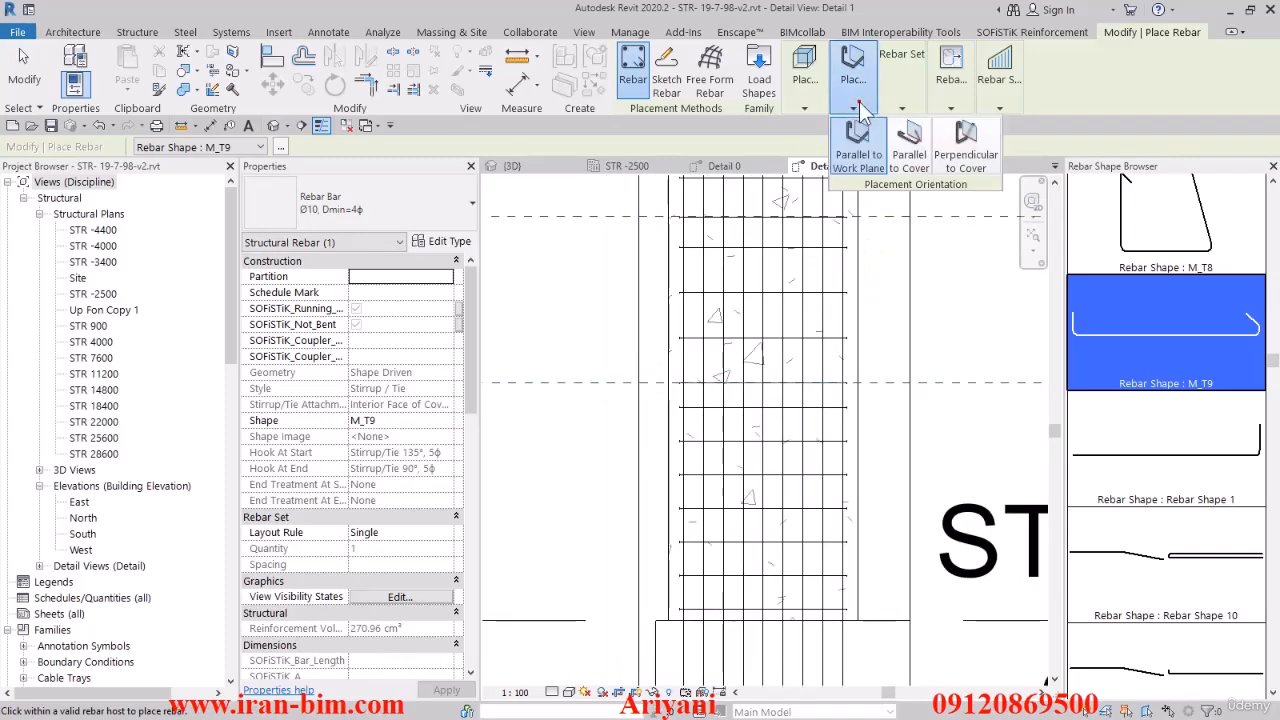
scroll(829, 337, "up", 4)
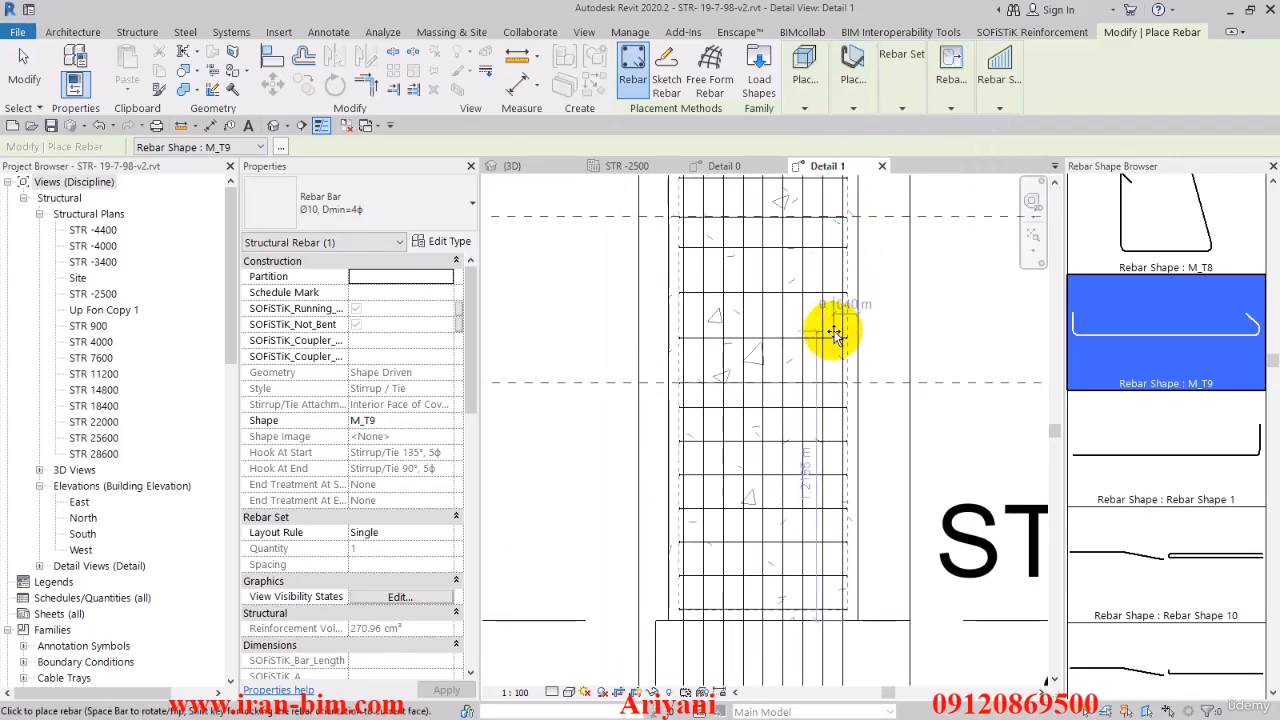
scroll(820, 338, "down", 4)
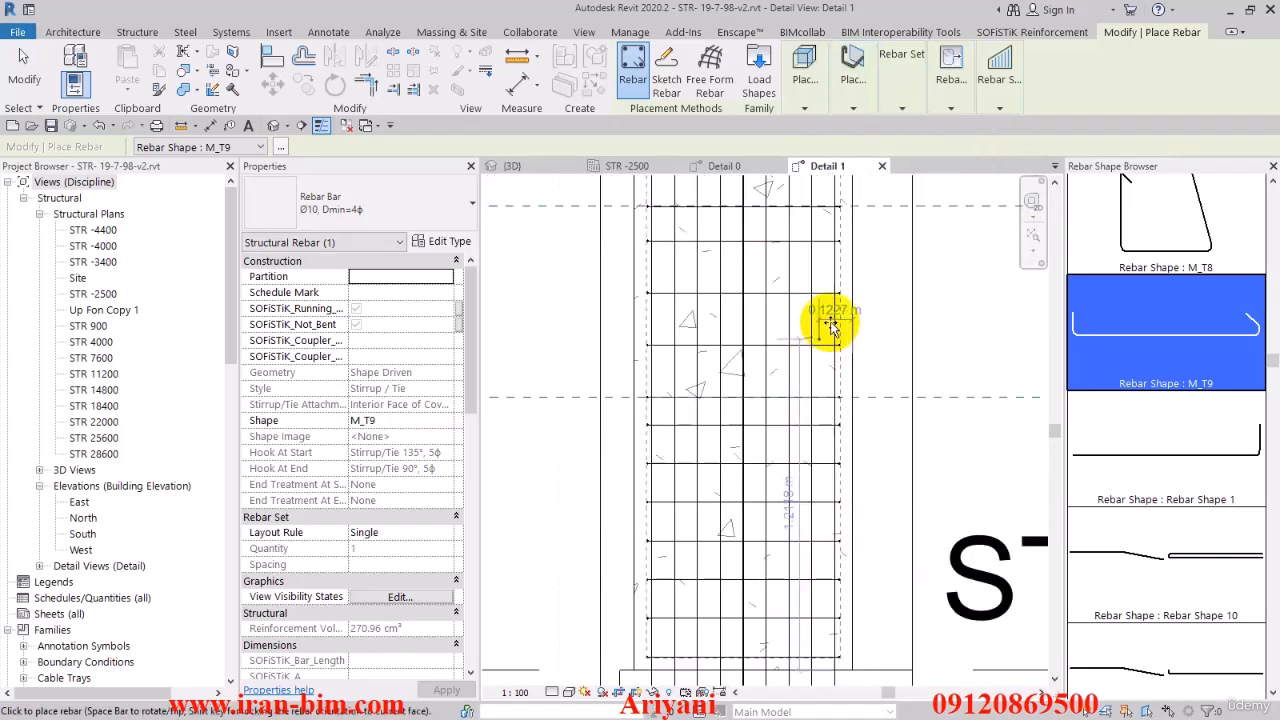
left_click(853, 106)
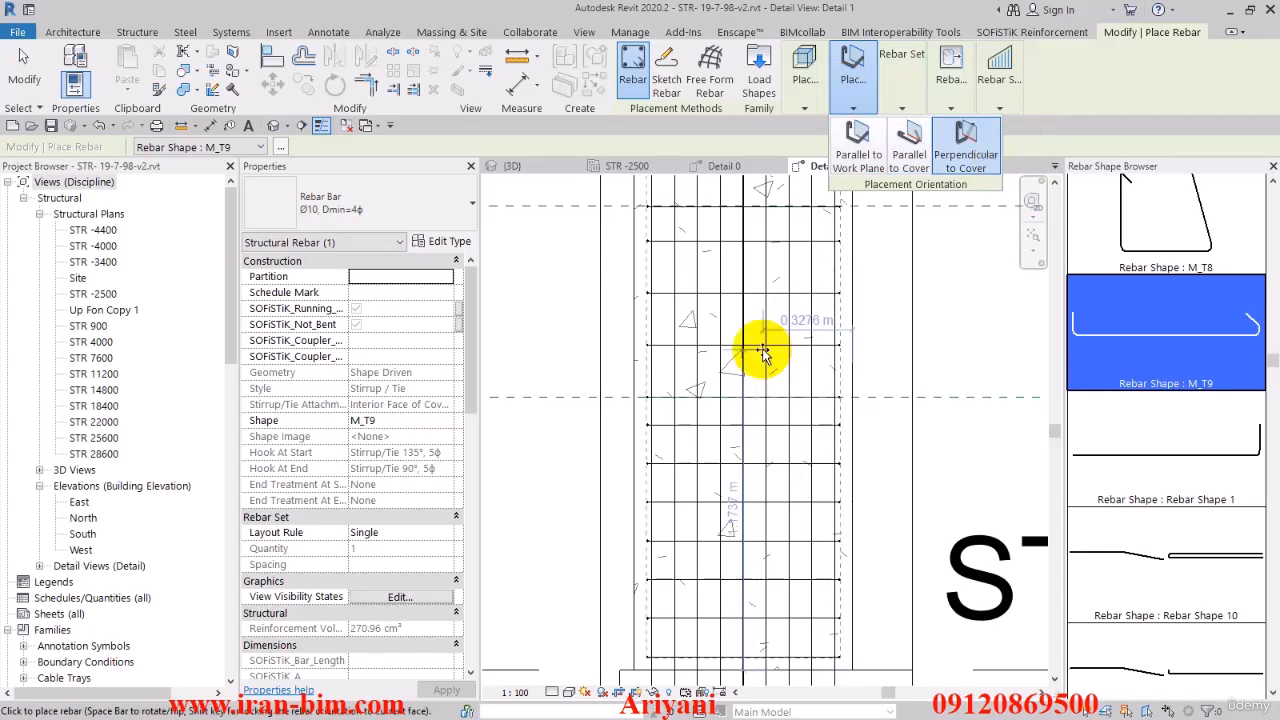
scroll(763, 353, "up", 3)
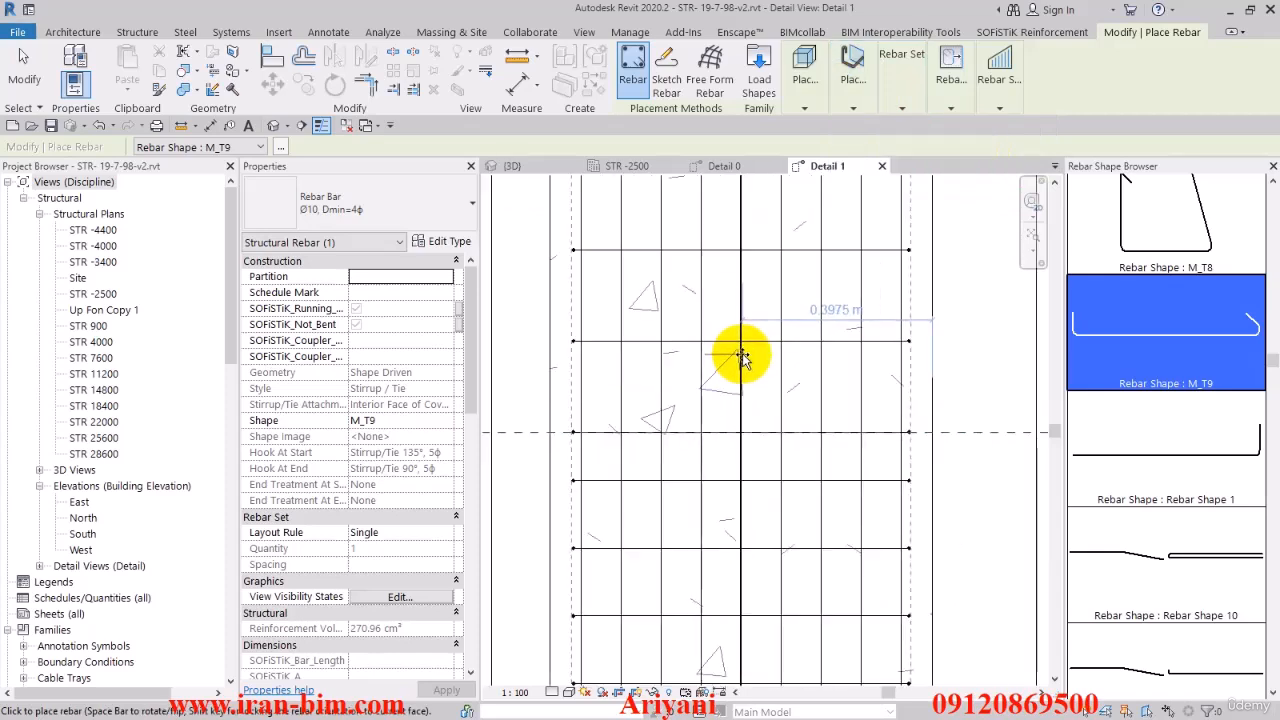
scroll(700, 340, "down", 4)
left_click(22, 70)
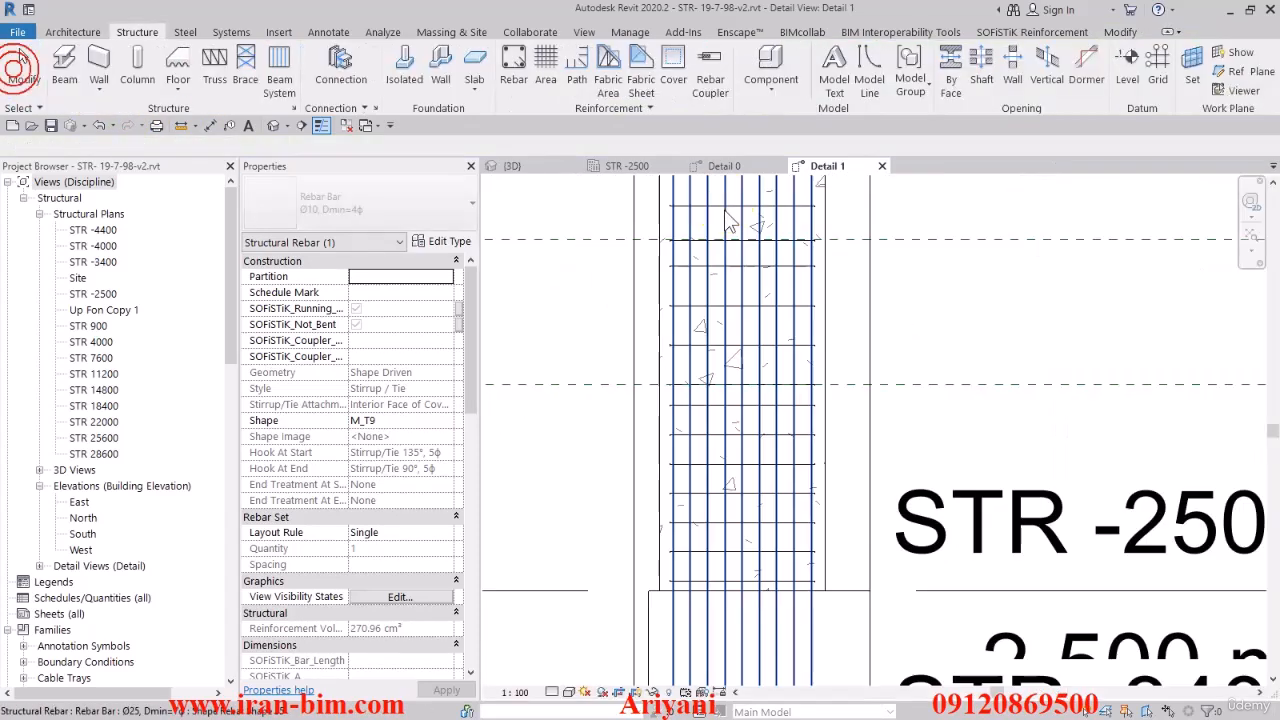
From the STR -2500 plan, open the Detail 0 view at the base of the 400 x 800 mm column
left_click(625, 166)
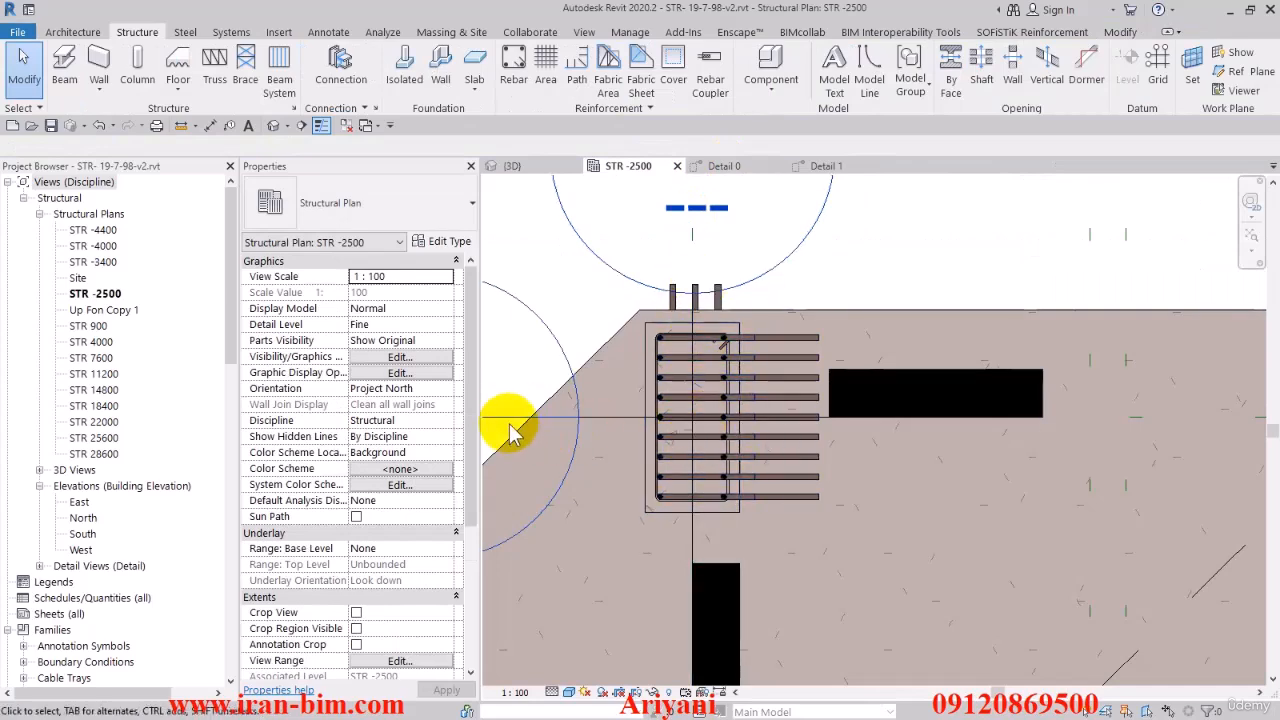
middle_click_drag(509, 405, 671, 380)
double_click(608, 397)
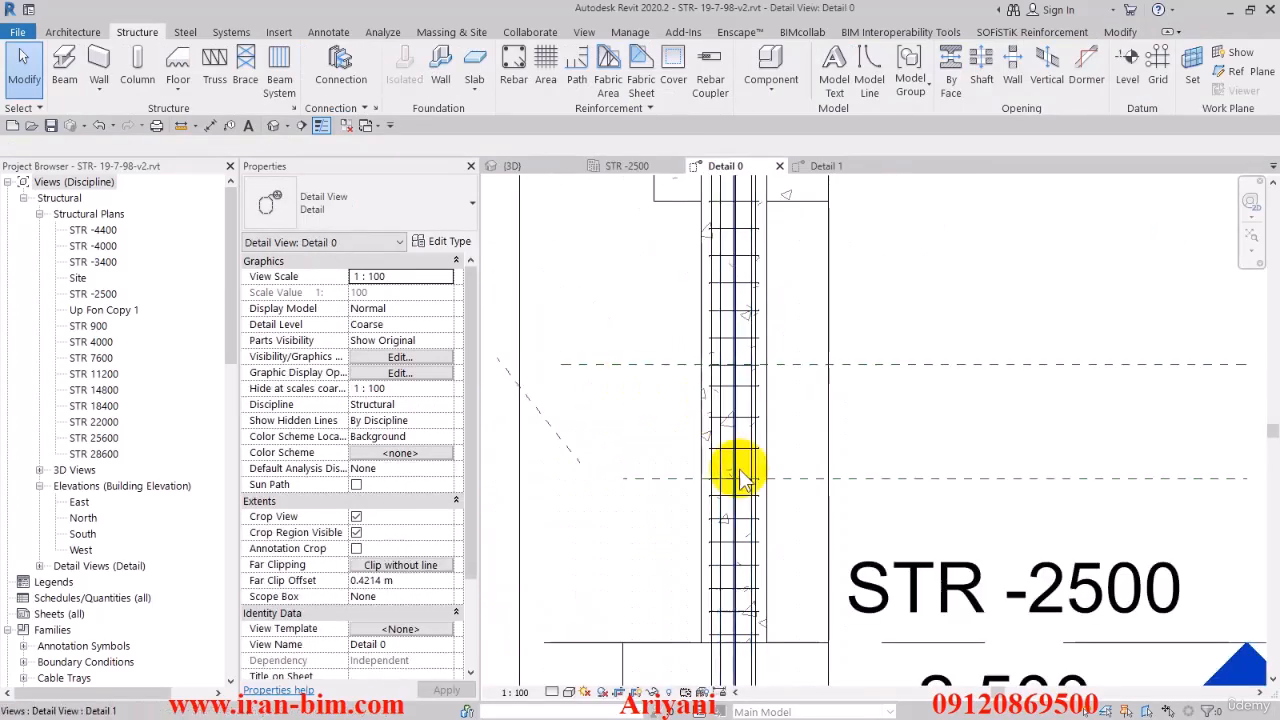
scroll(737, 480, "up", 4)
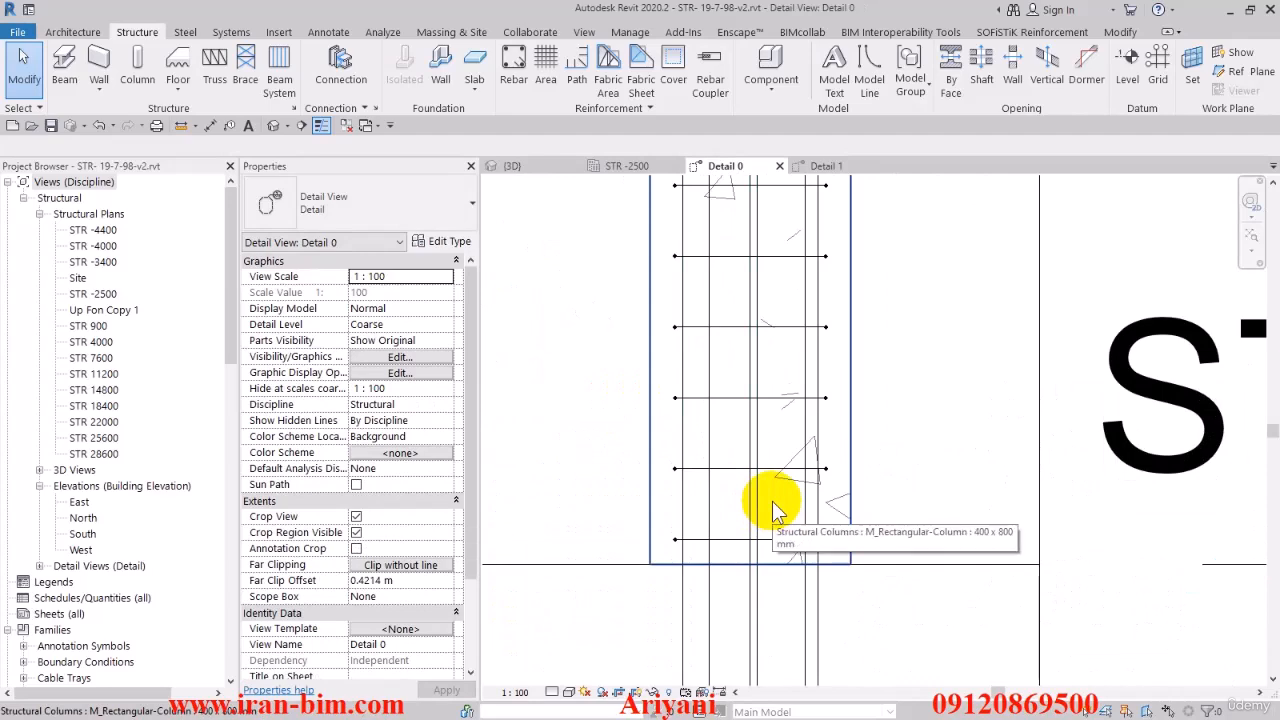
middle_click_drag(767, 539, 764, 529)
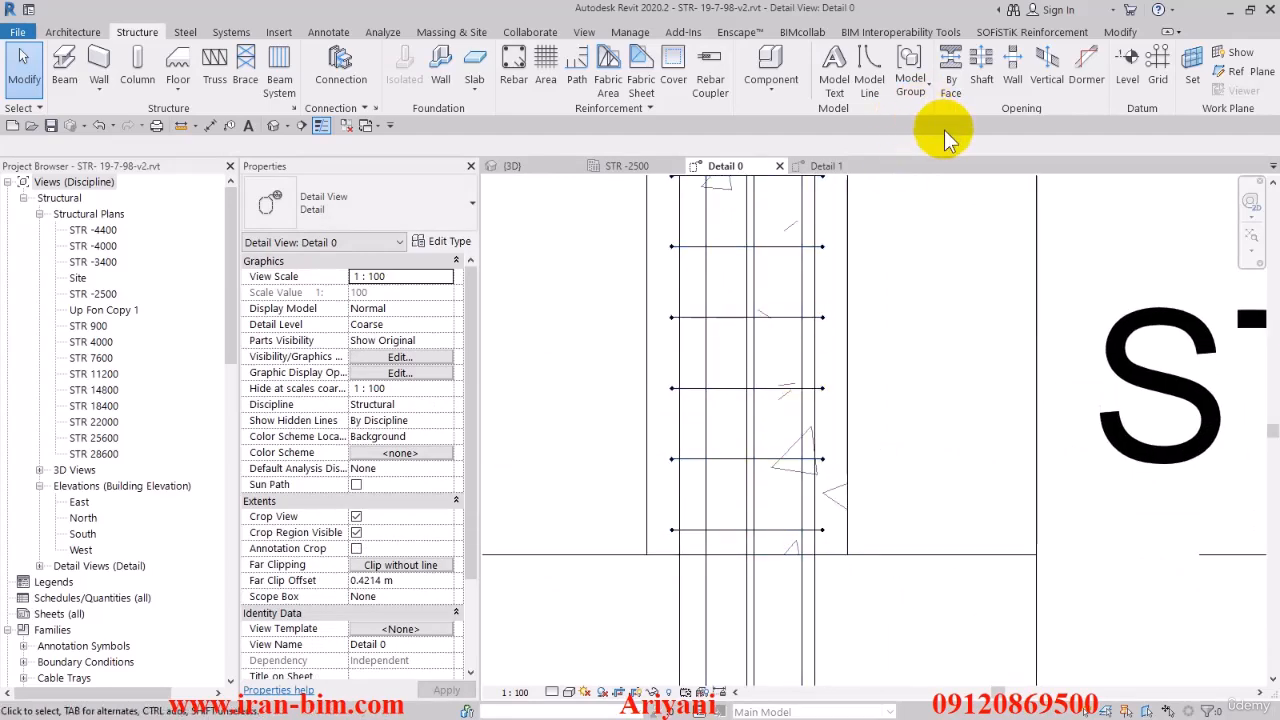
Place a single Ø10 M_T9 tie at the column's middle bar in Detail 0, about 0.215 m above the column base, and select it
left_click(513, 72)
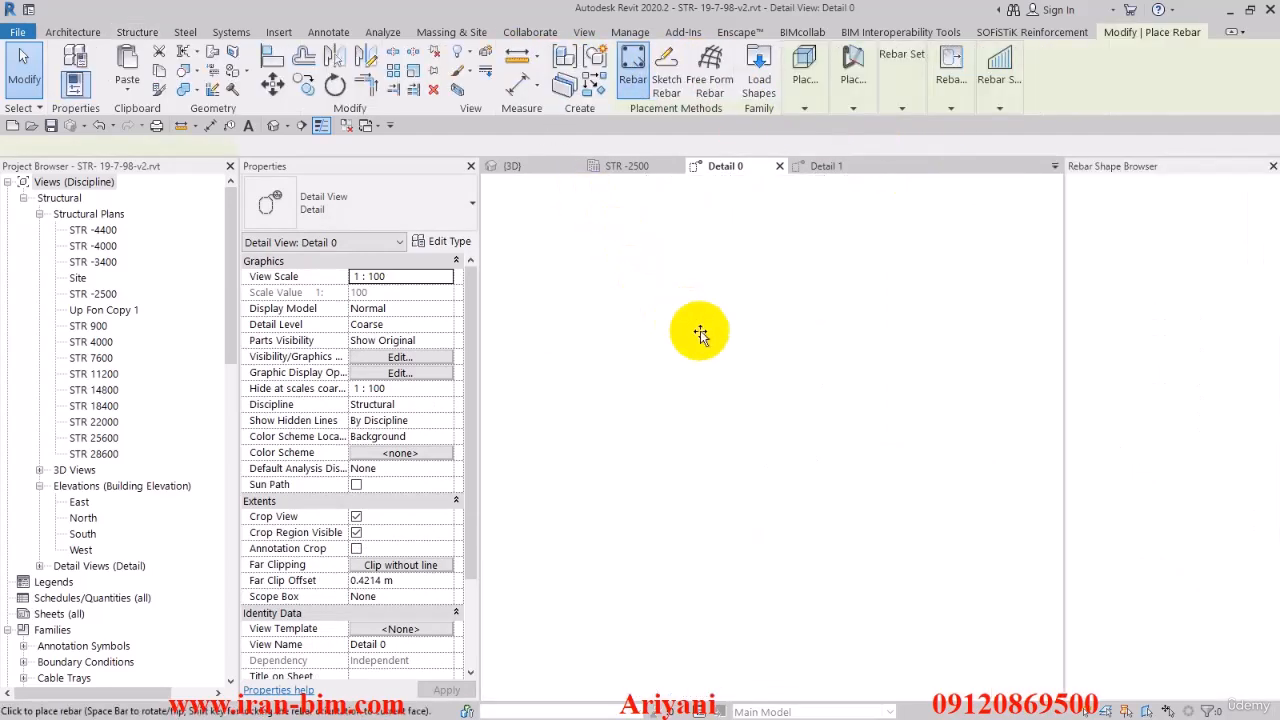
scroll(750, 420, "up", 2)
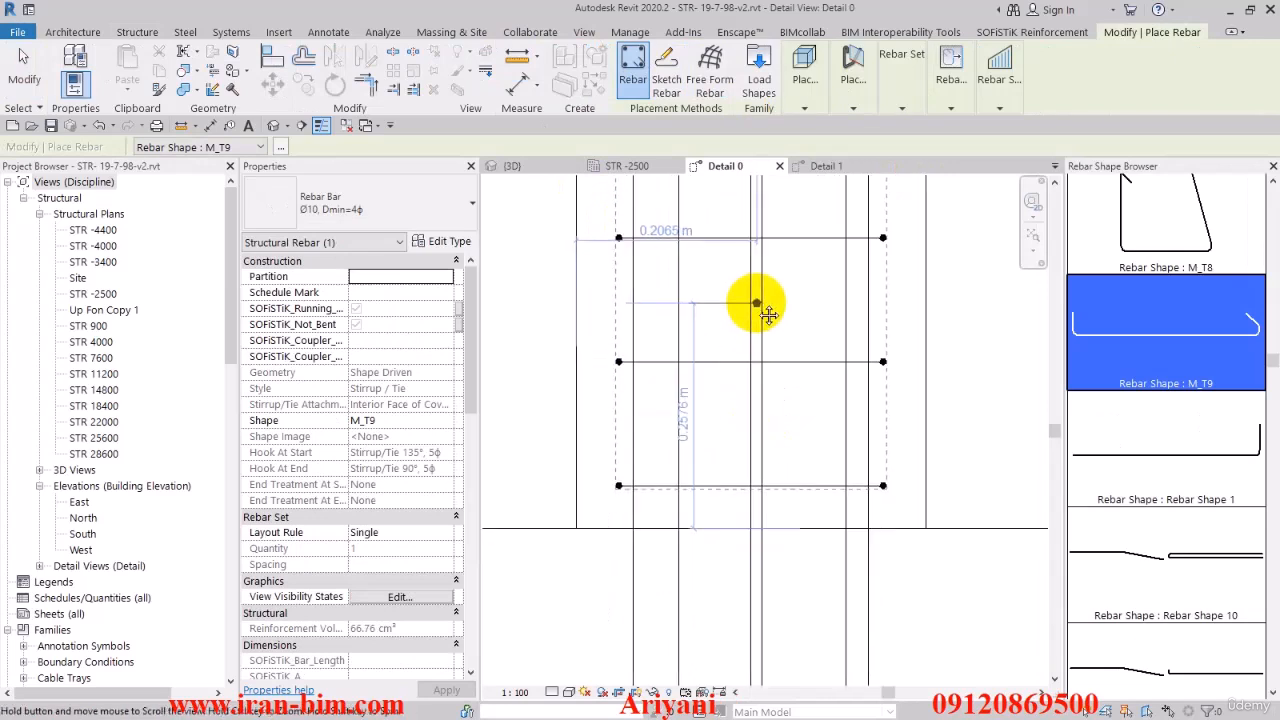
scroll(768, 437, "up", 2)
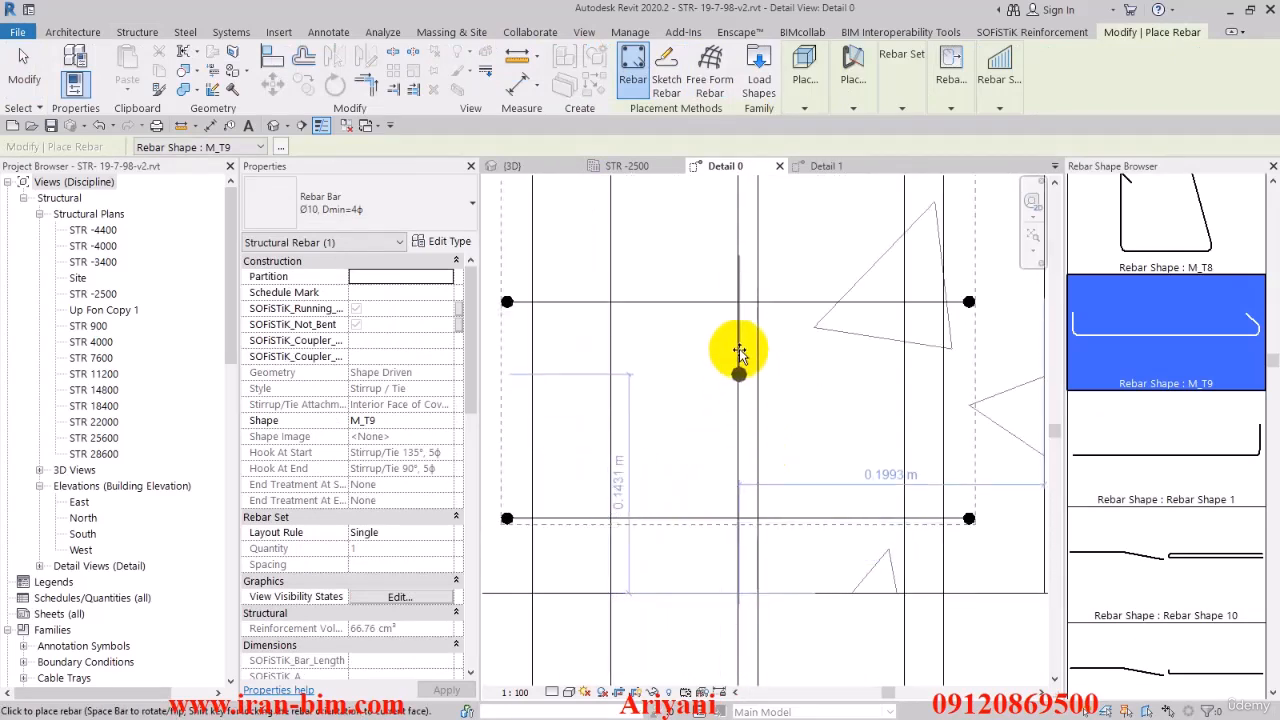
scroll(742, 280, "down", 3)
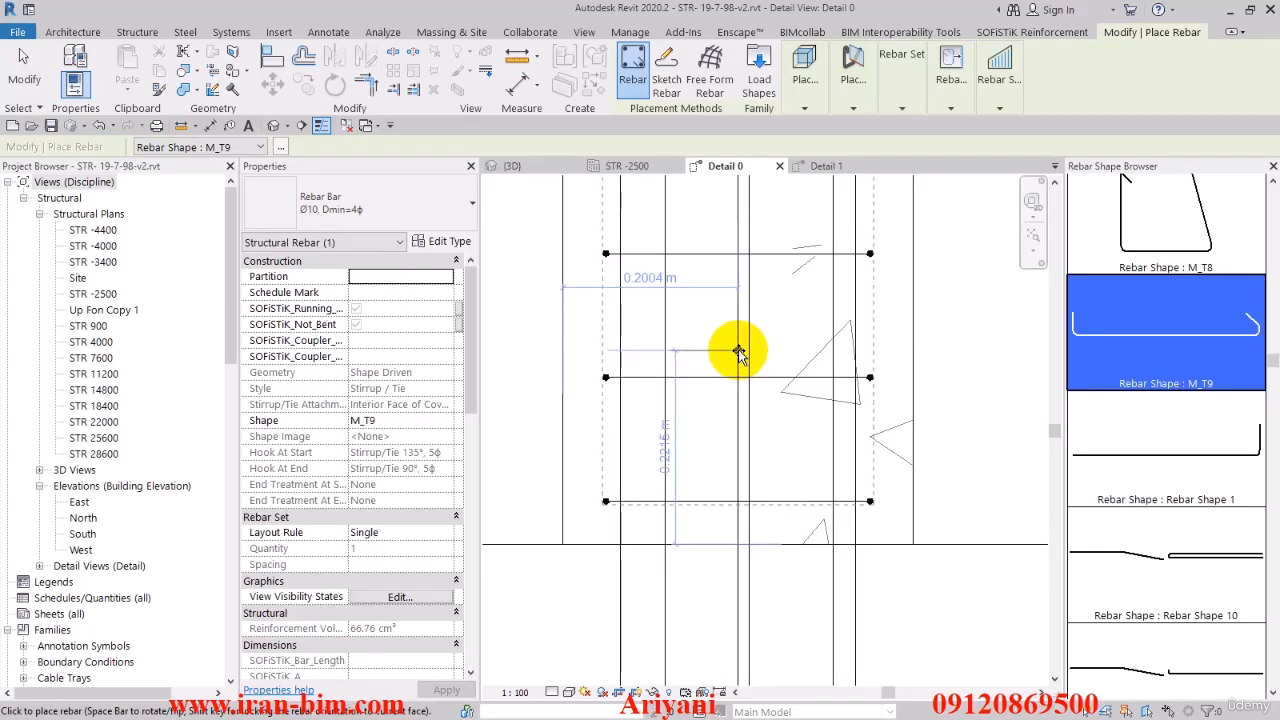
scroll(738, 354, "up", 2)
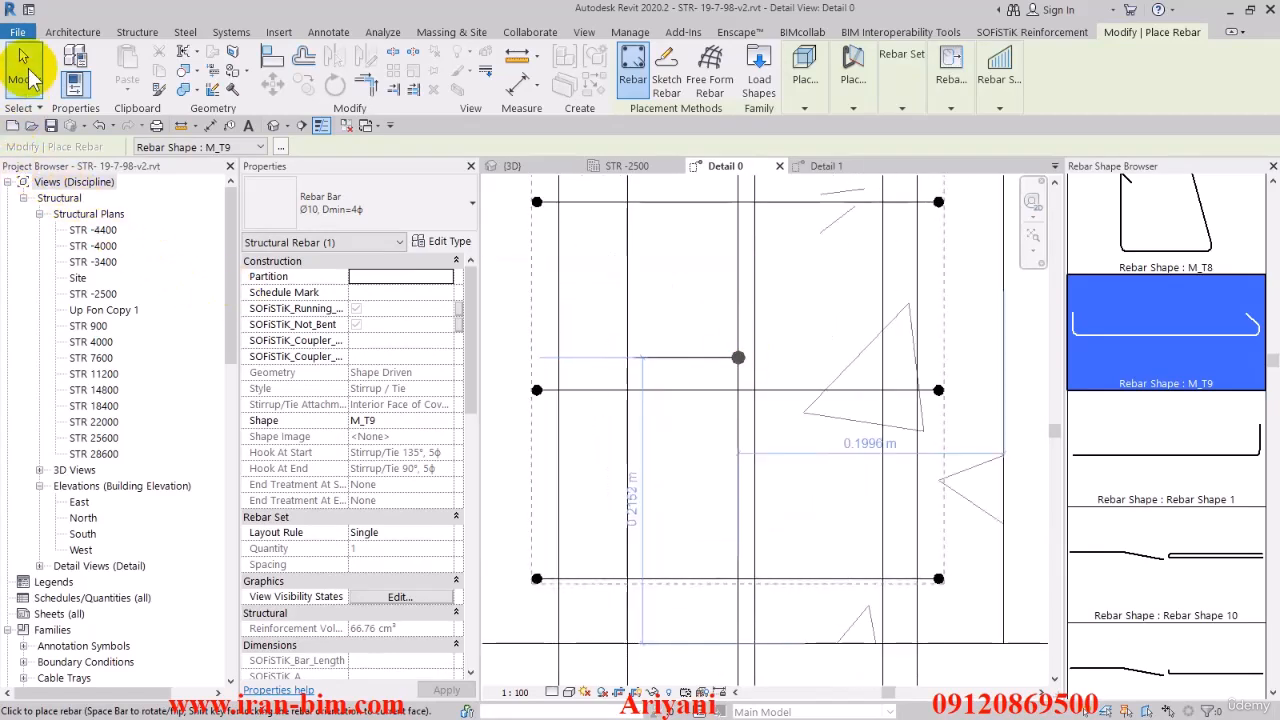
left_click(24, 72)
left_click(653, 358)
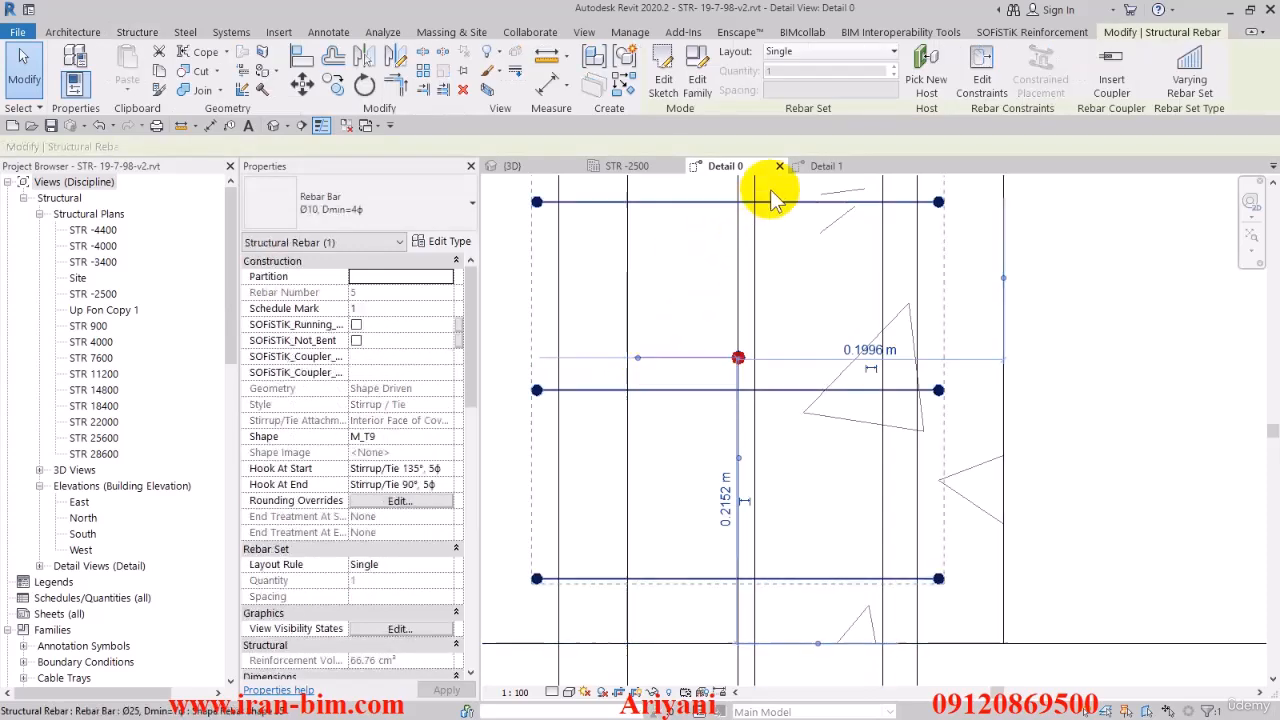
Examine the new tie around the middle bar in the STR -2500 plan and the 3D view, and deselect it
left_click(622, 167)
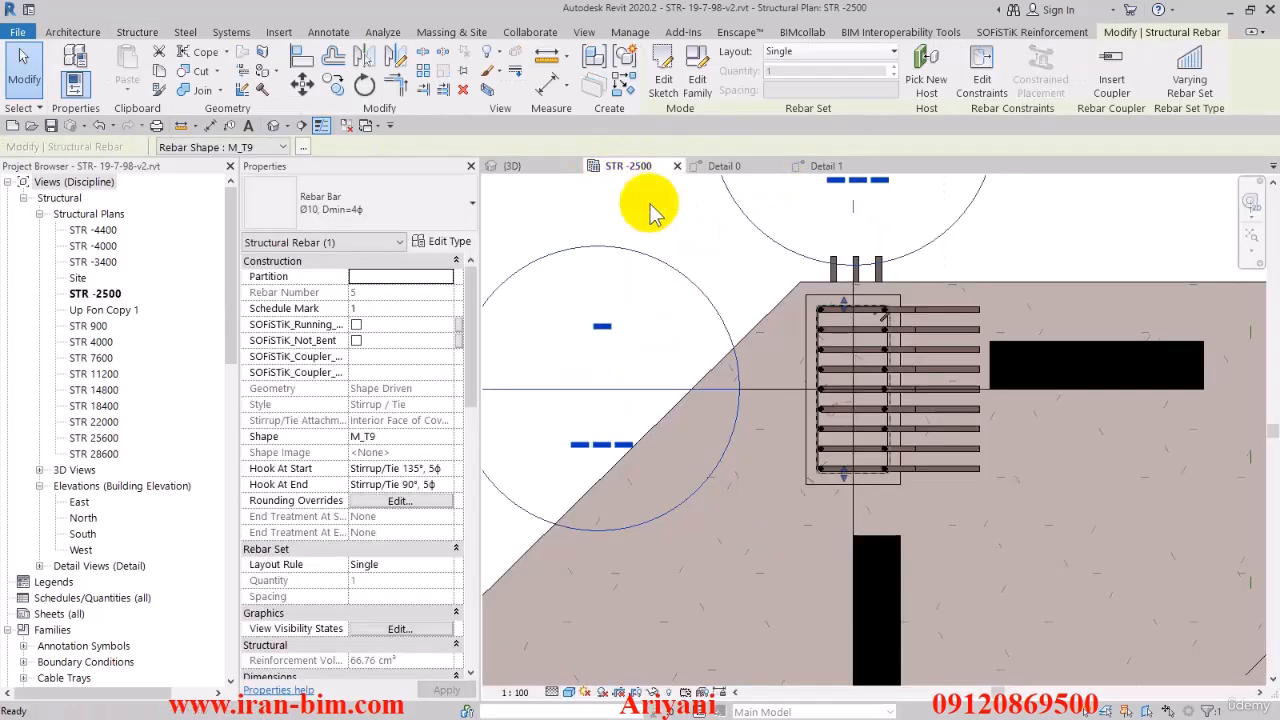
scroll(849, 359, "up", 2)
scroll(864, 296, "up", 1)
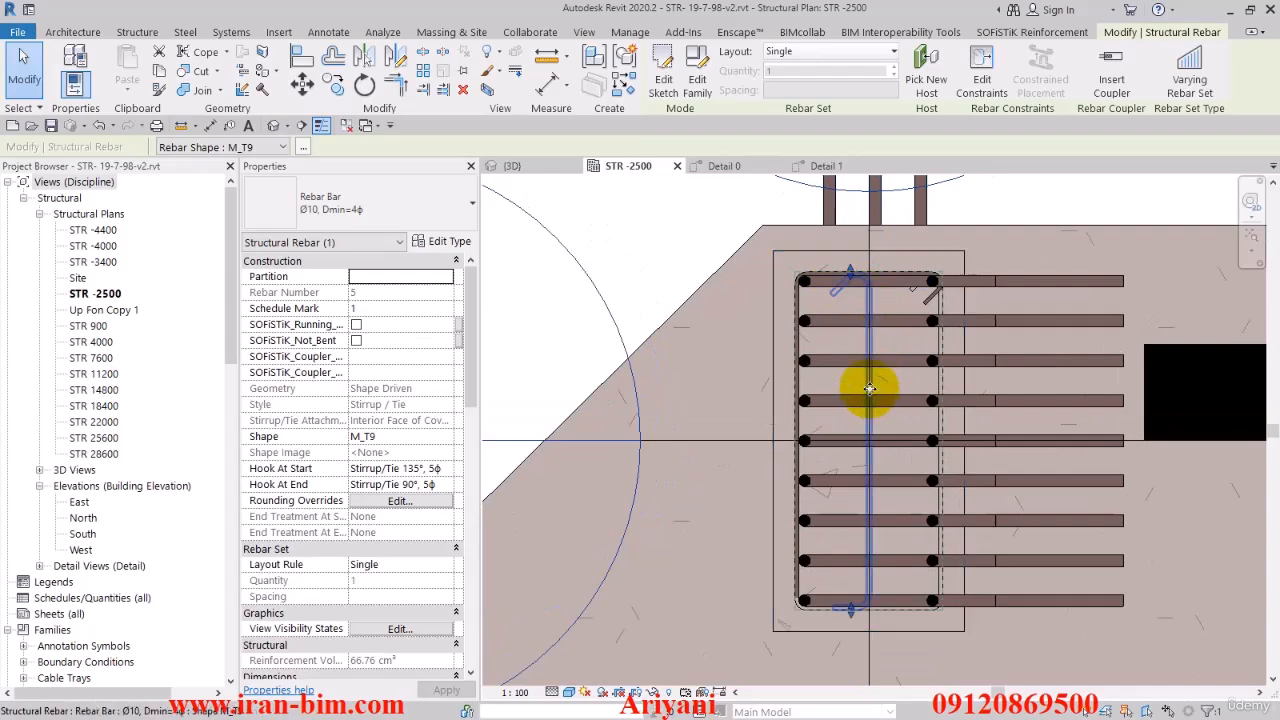
left_click(512, 166)
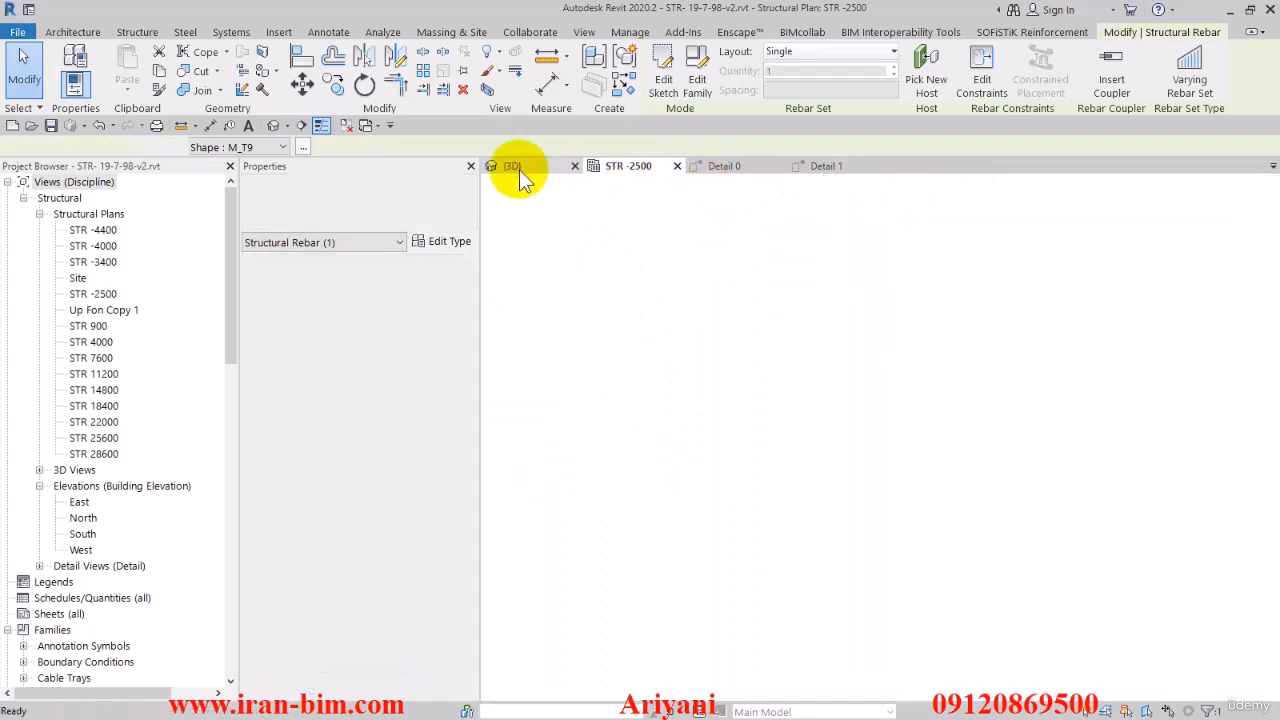
scroll(850, 515, "up", 5)
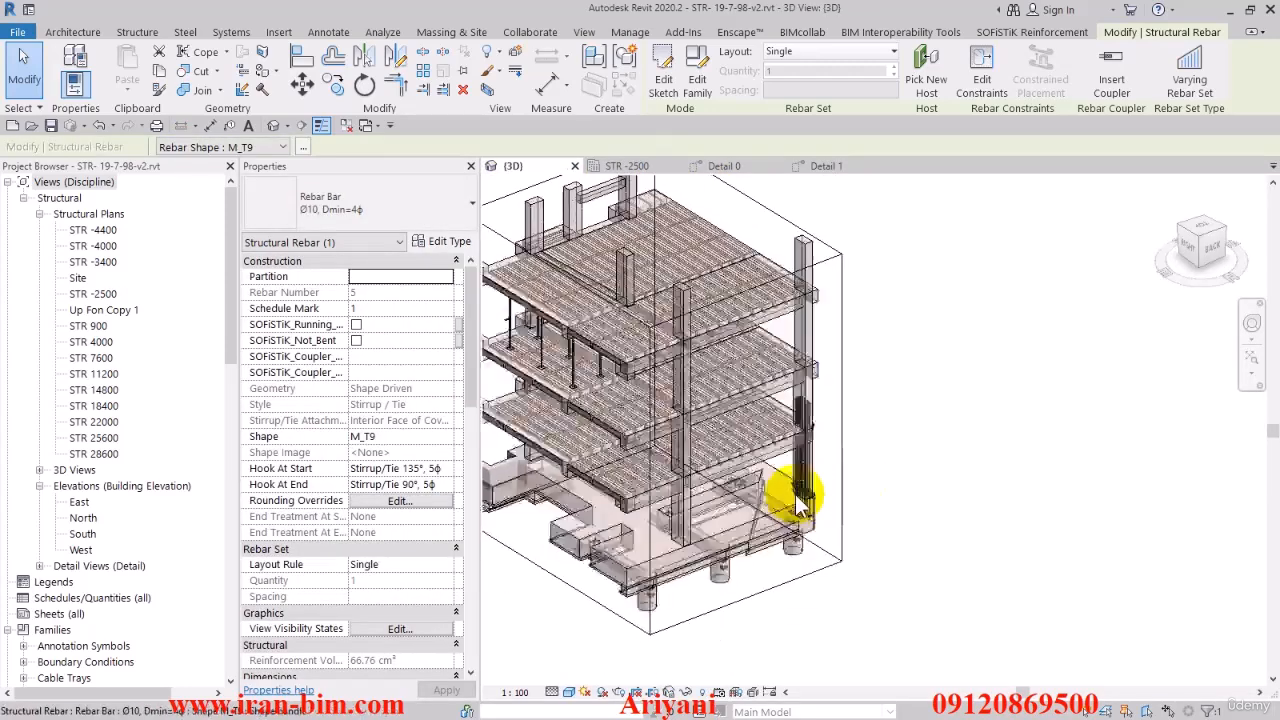
scroll(906, 483, "up", 4)
left_click(1006, 363)
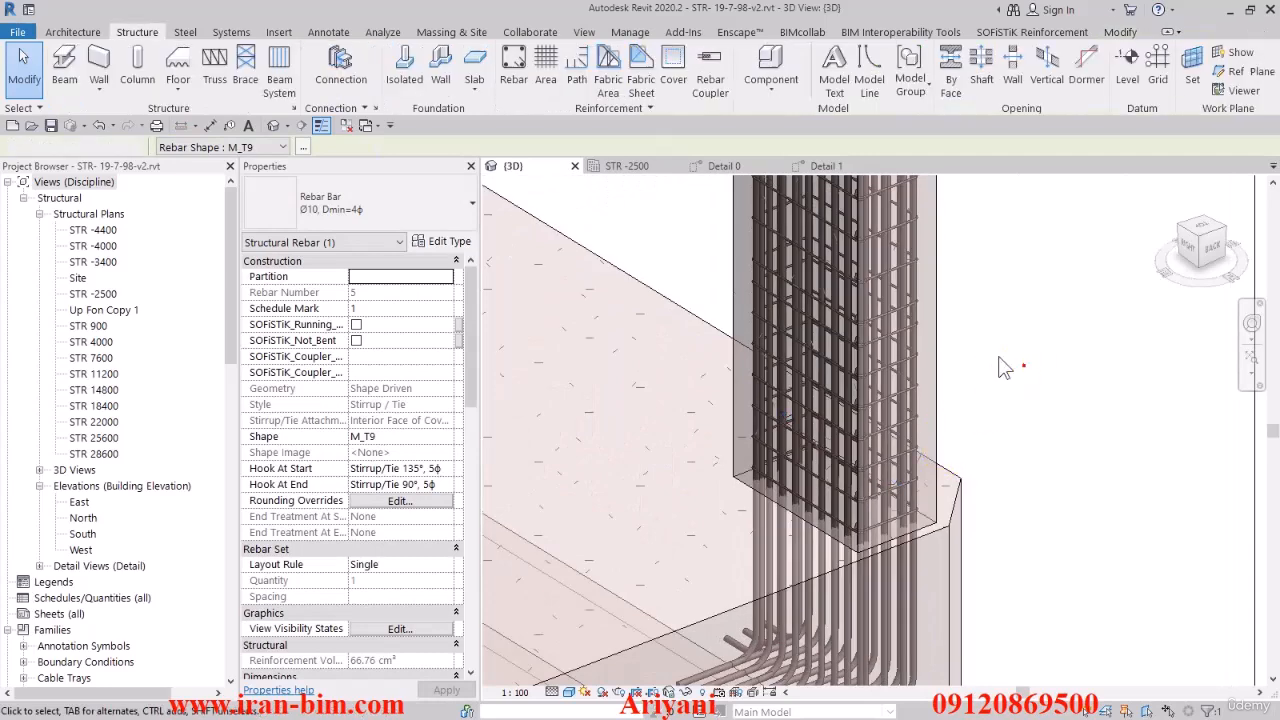
Set the rebar visibility to solid in the active 3D view only, and select the new tie from the column's back side
left_click(930, 32)
left_click(980, 34)
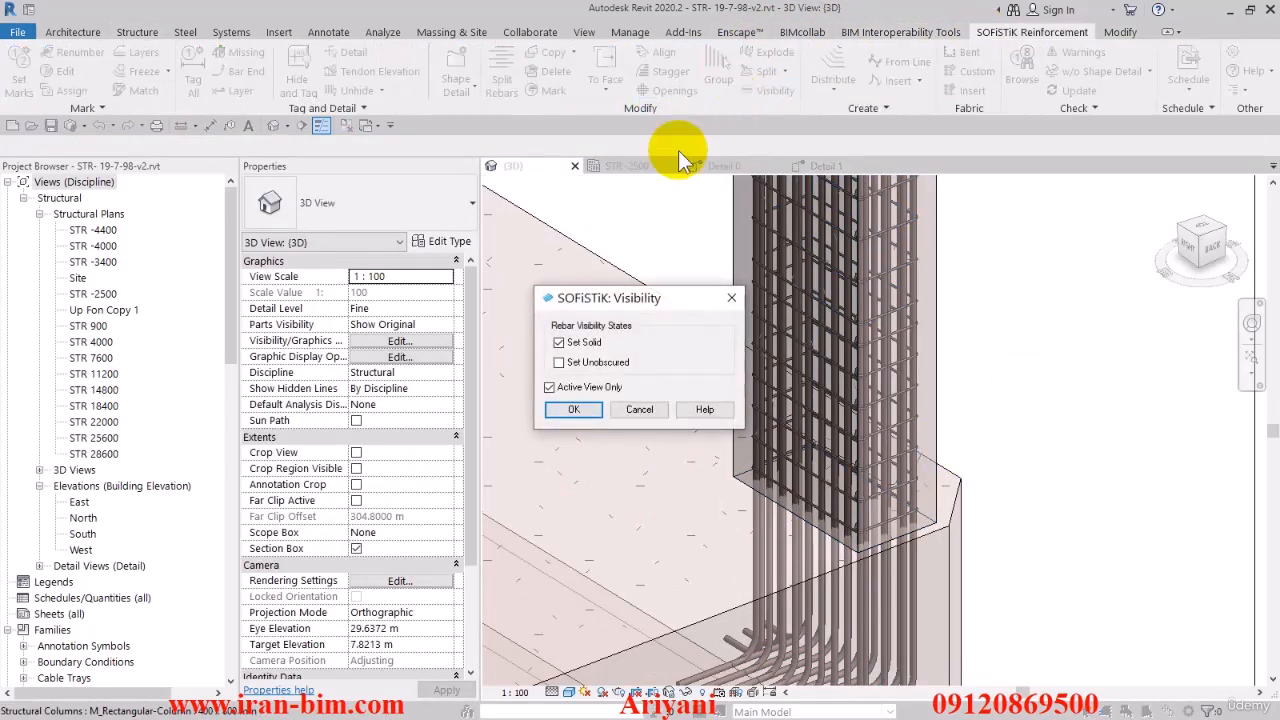
left_click(573, 409)
scroll(890, 455, "up", 5)
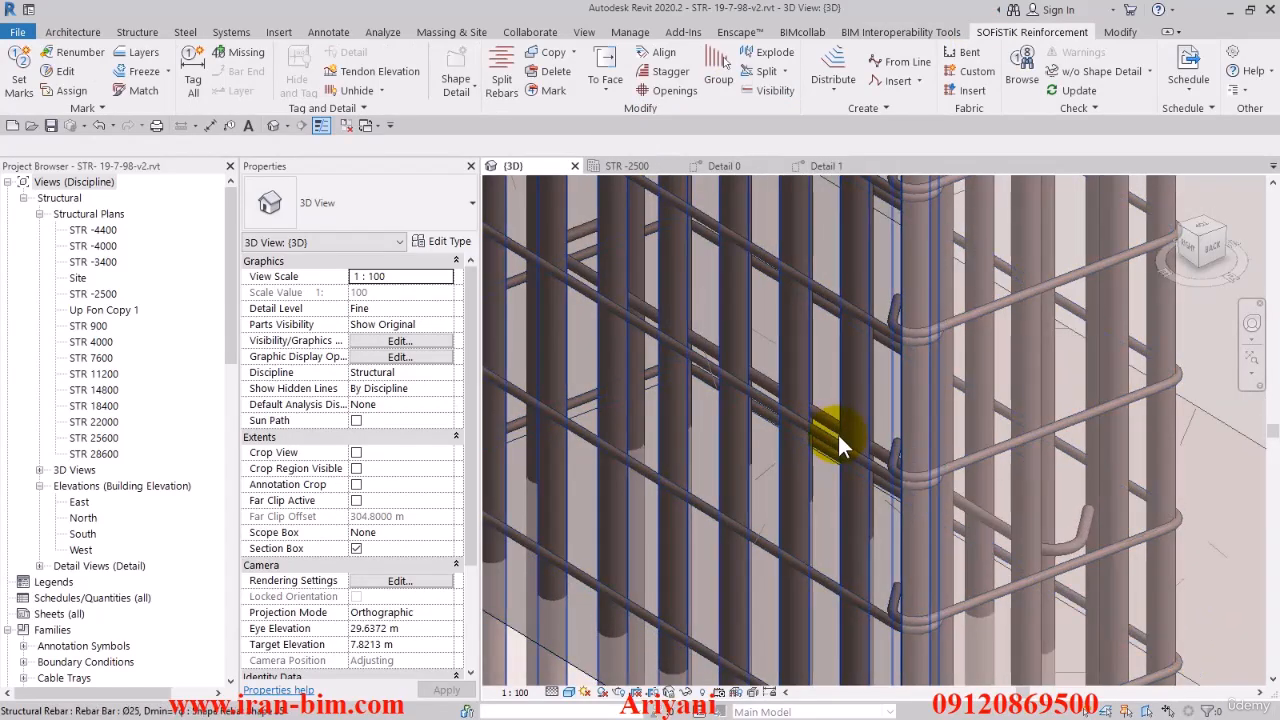
left_click(1080, 543)
middle_click_drag(1078, 540, 900, 518, "shift")
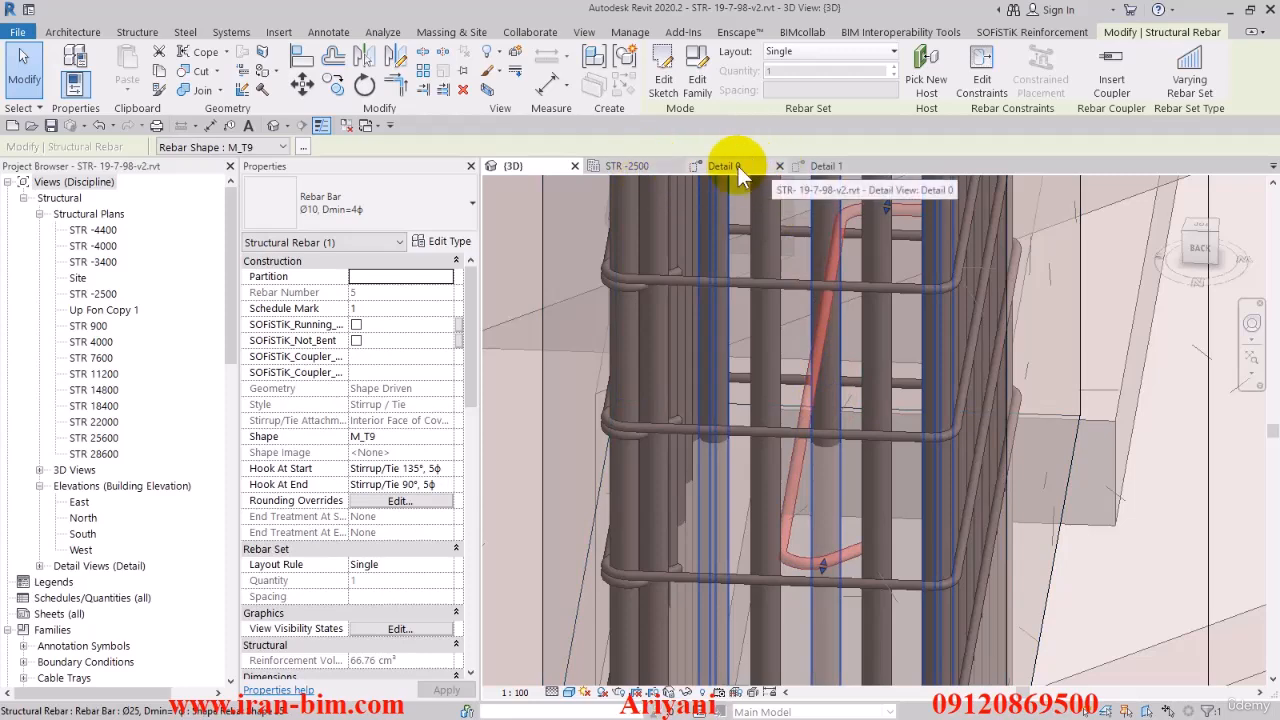
Compare the tie in Detail 1 and Detail 0, set rebar to solid in Detail 0 only, and display that view as wireframe
left_click(826, 167)
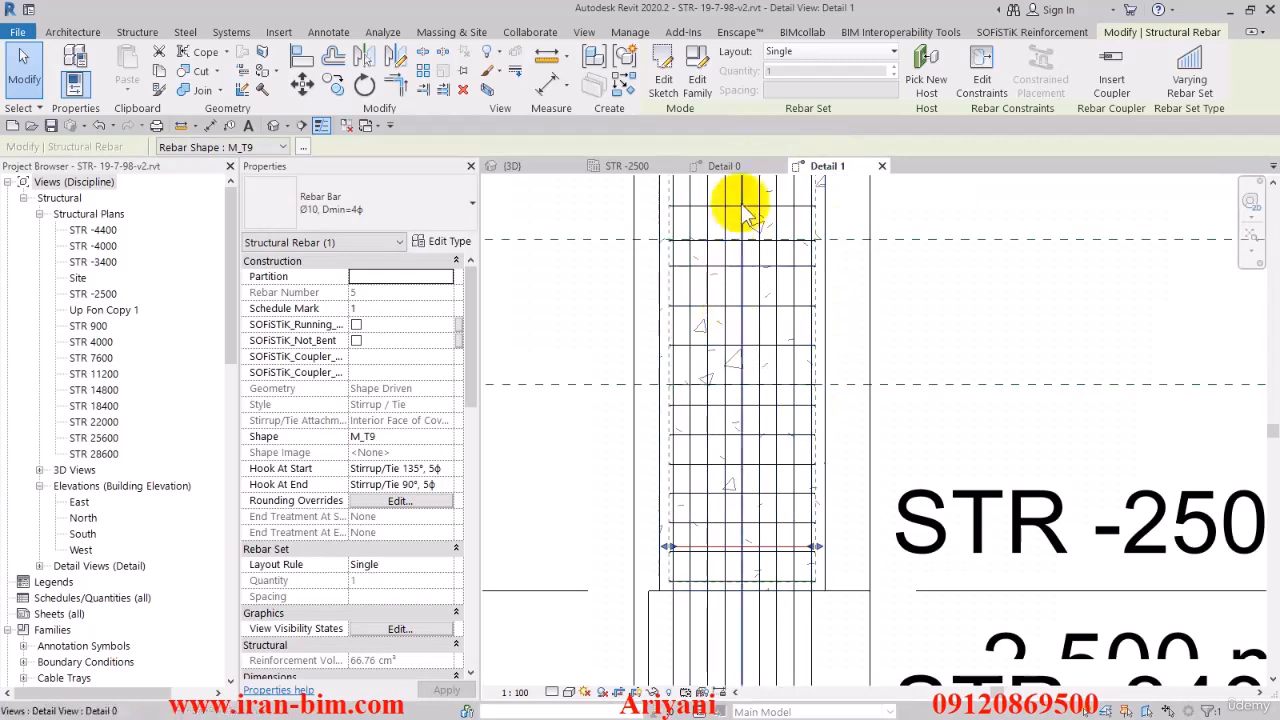
left_click(725, 166)
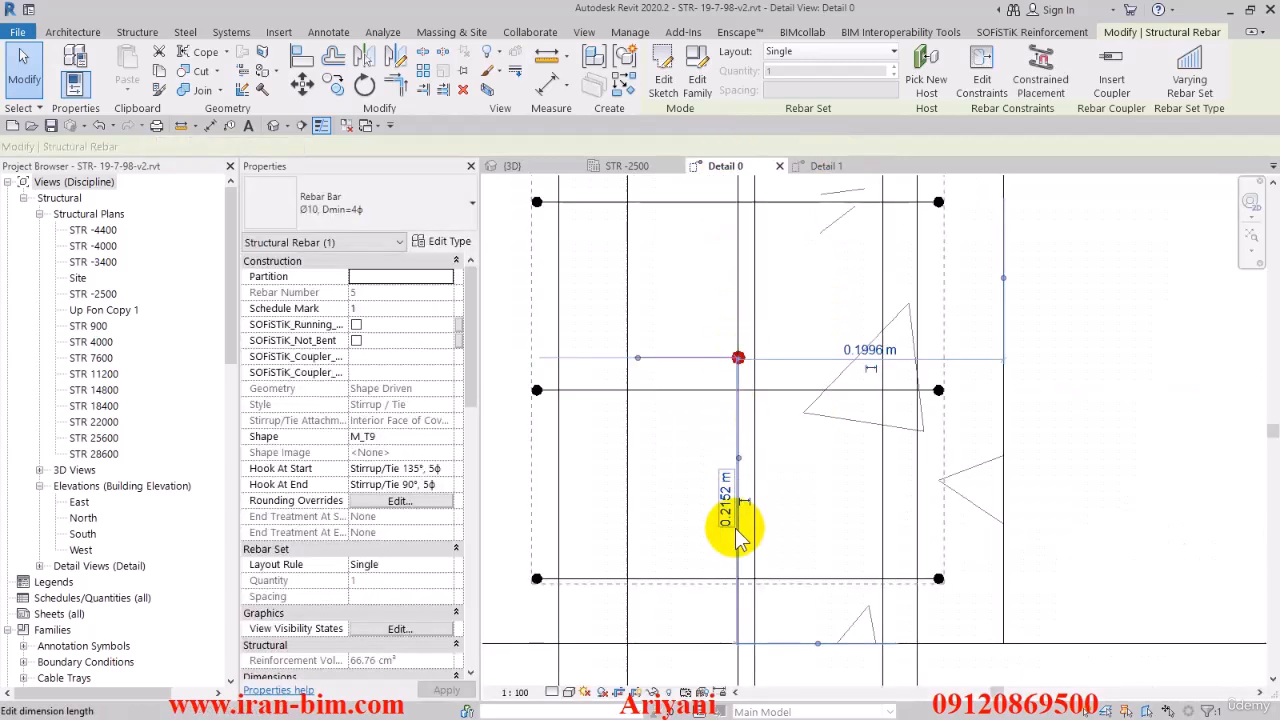
scroll(740, 370, "up", 4)
scroll(814, 214, "down", 2)
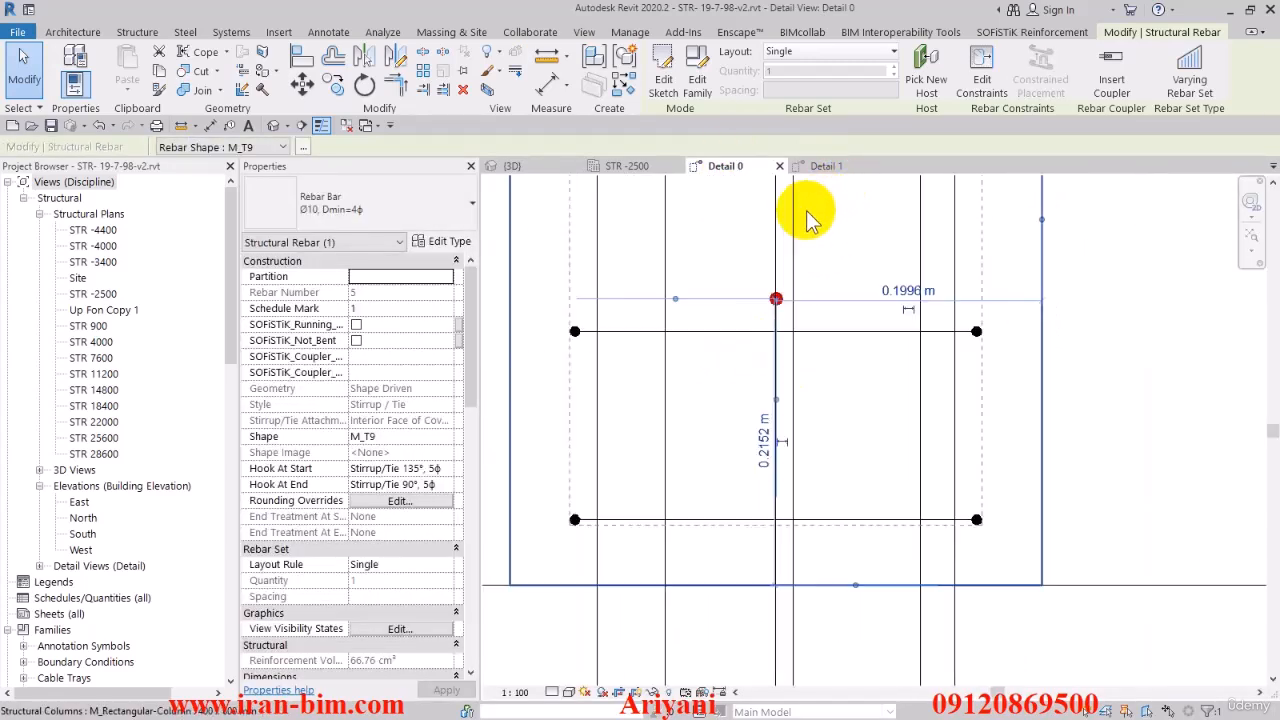
left_click(22, 80)
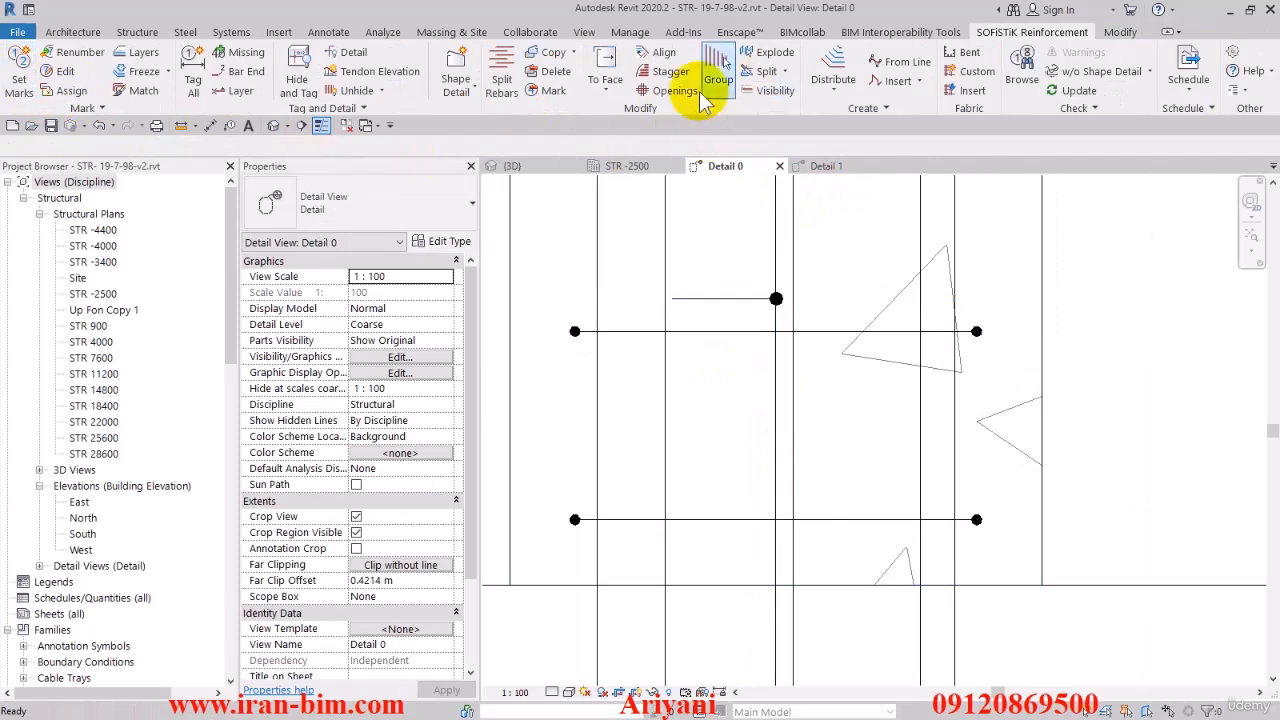
left_click(766, 90)
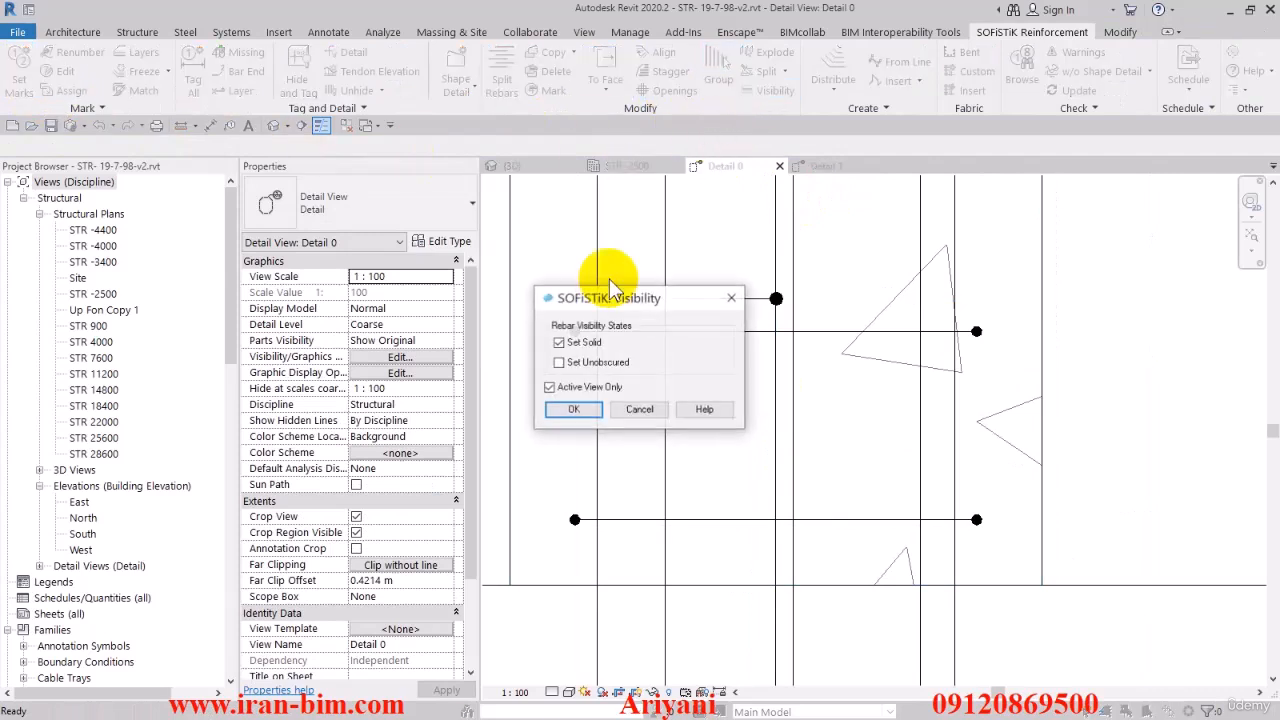
left_click(573, 410)
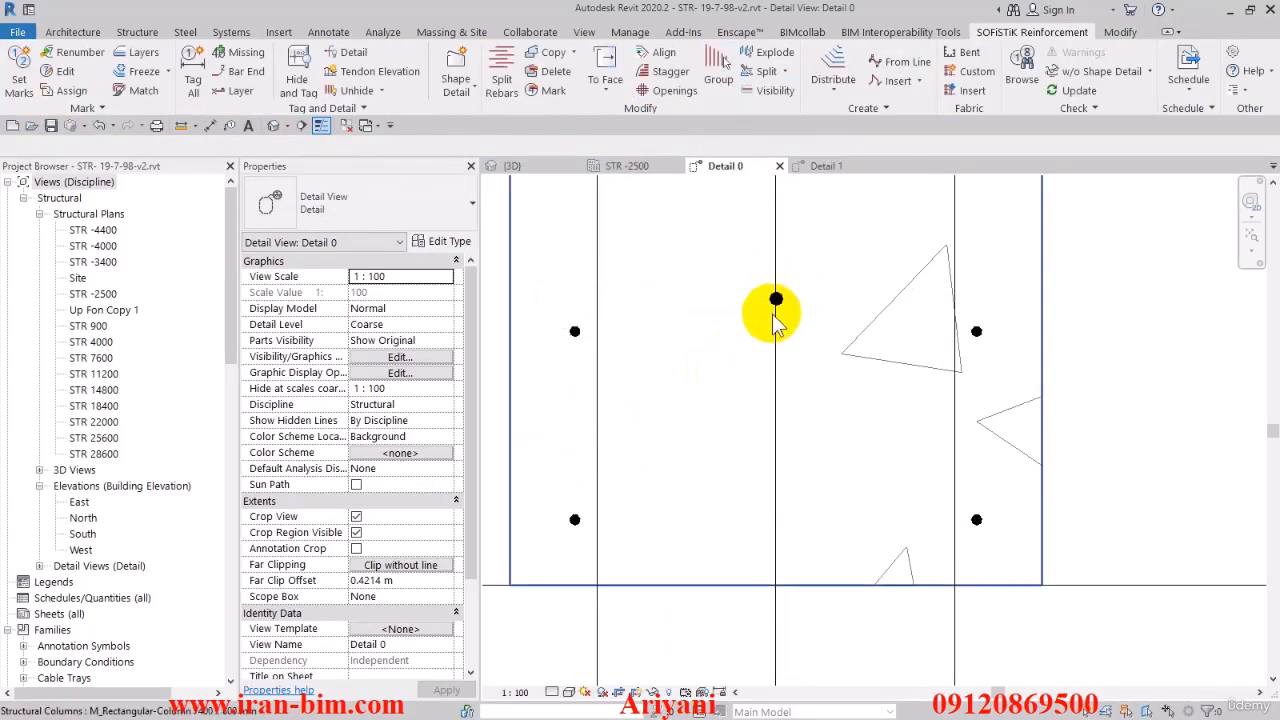
left_click(569, 692)
left_click(610, 588)
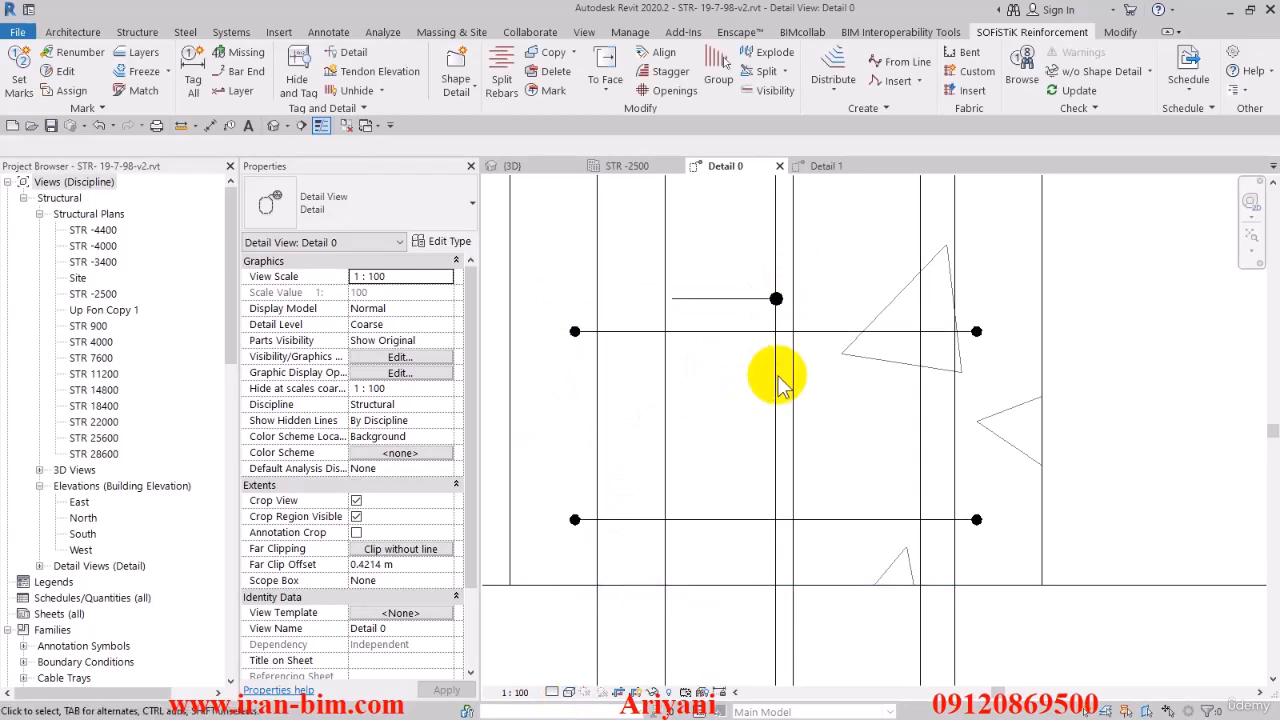
In Detail 0, nudge the Ø10 tie sideways past the middle bar to about 0.182 m from the column's right face
left_click(765, 300)
scroll(790, 305, "up", 1)
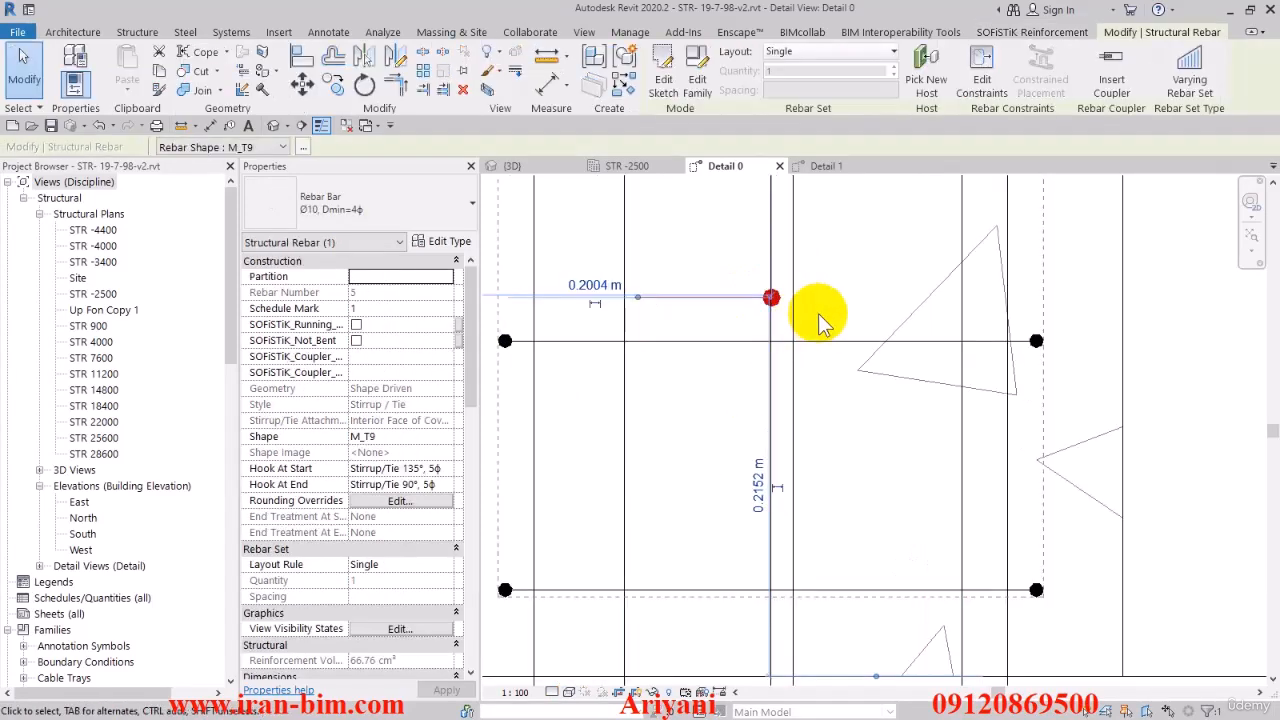
key("Right")
key("Right")
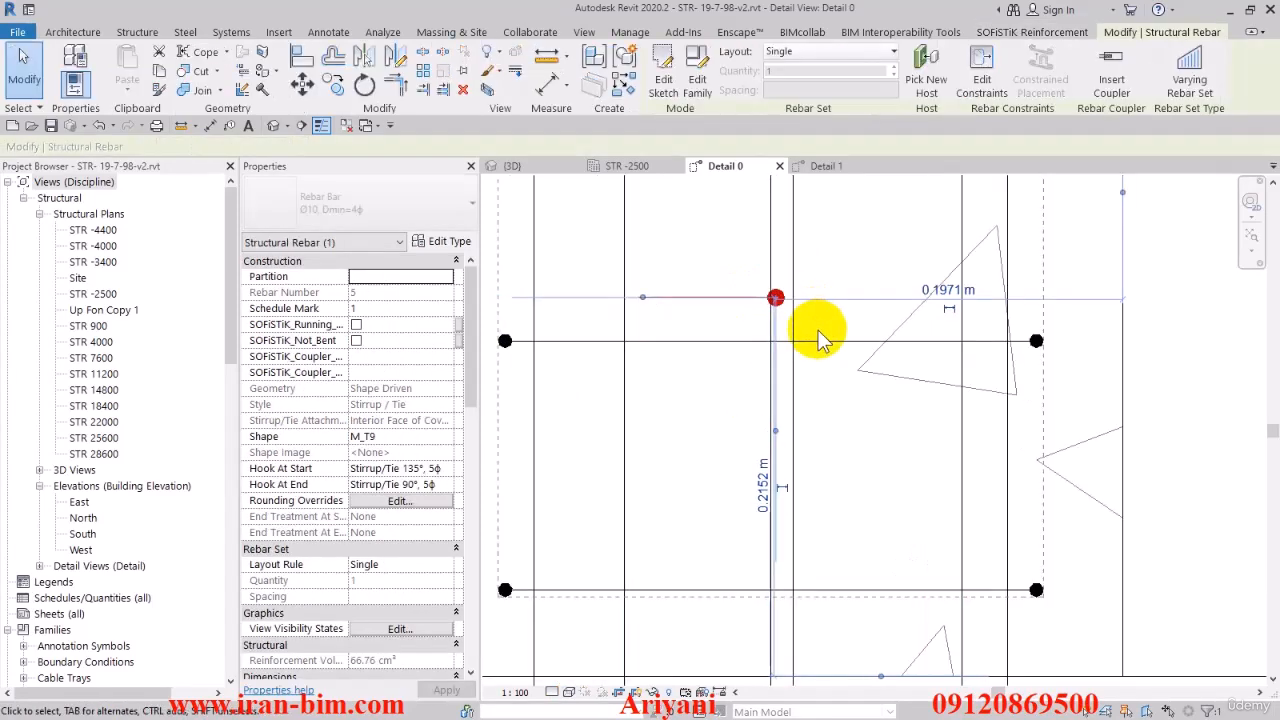
key("Right")
key("Right")
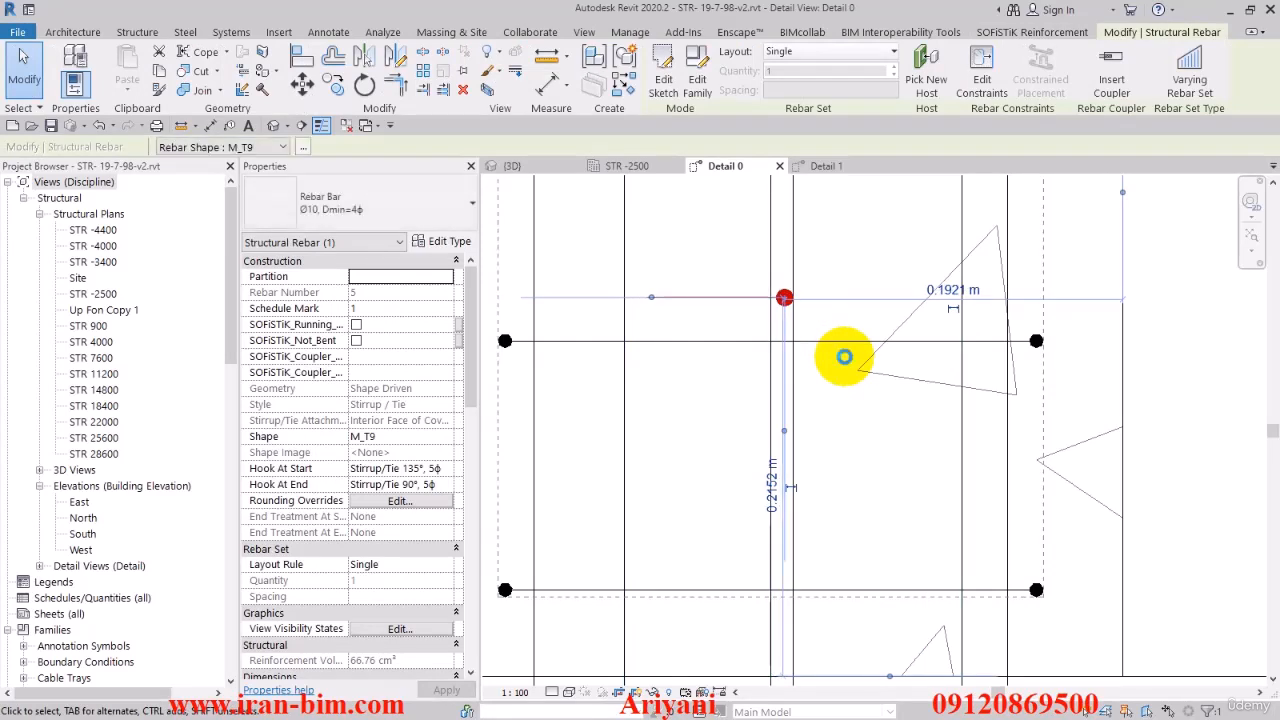
key("Right")
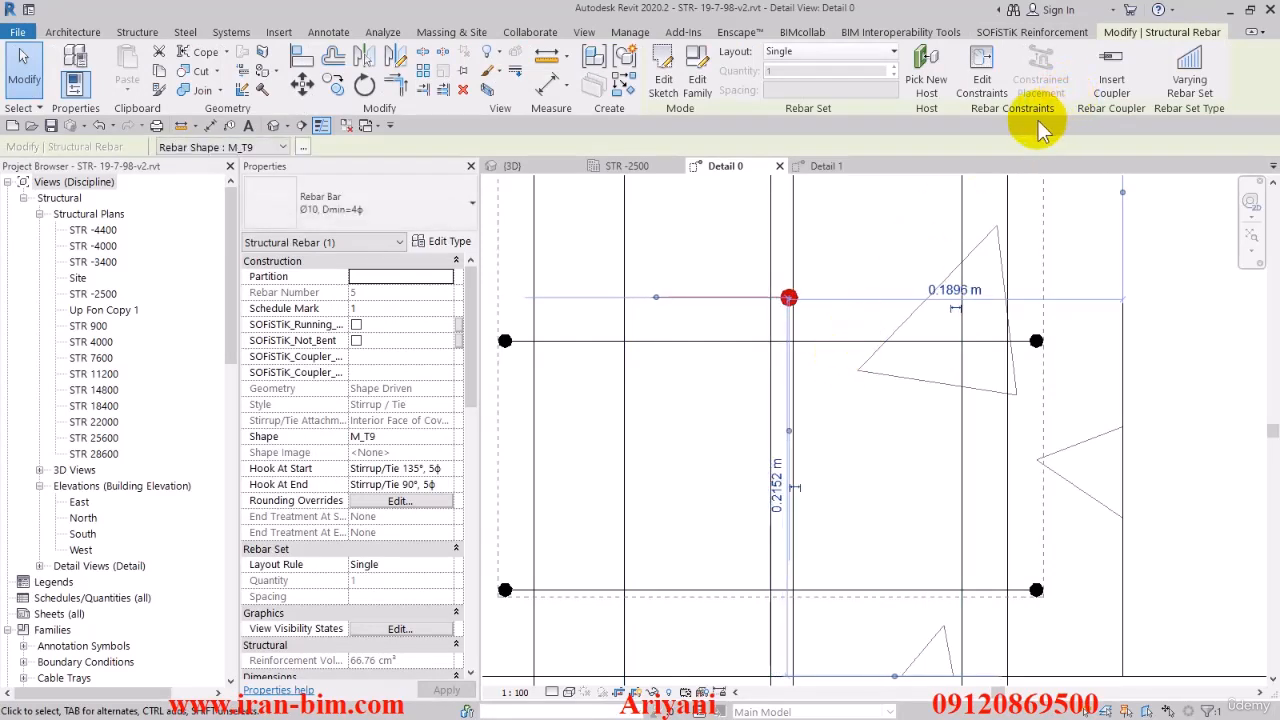
key("Right")
key("Right")
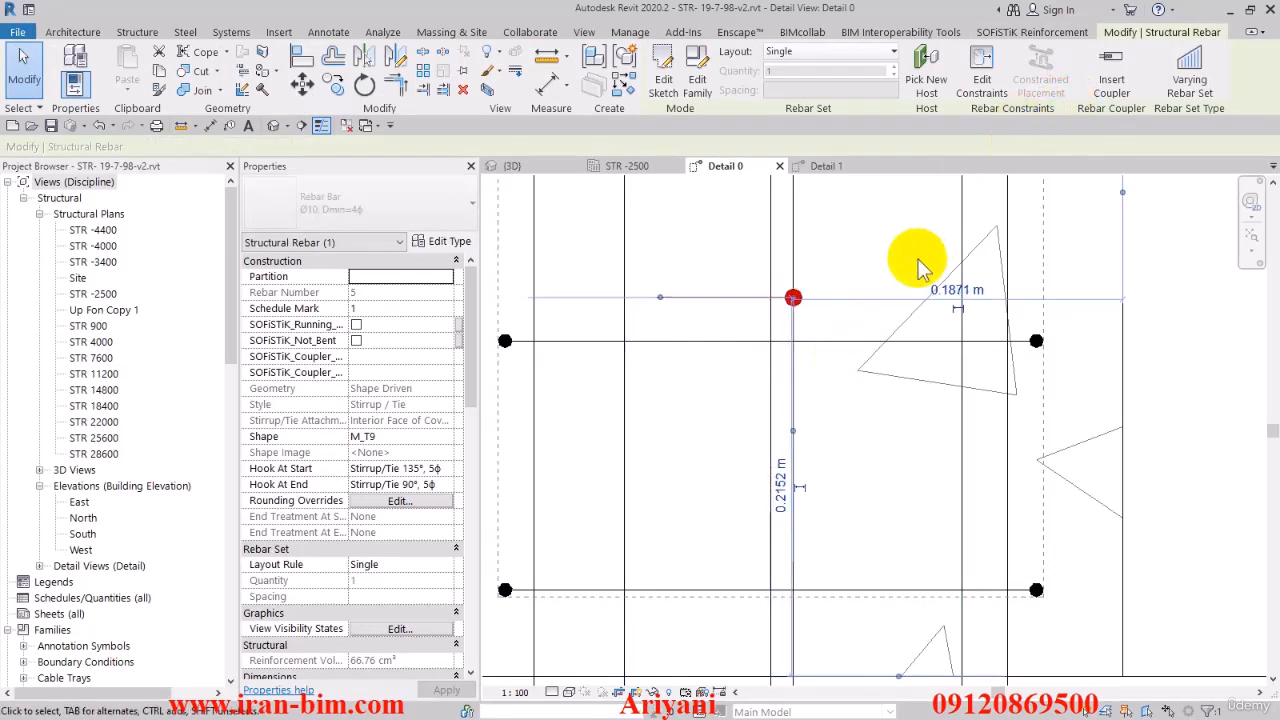
key("Right")
key("Right")
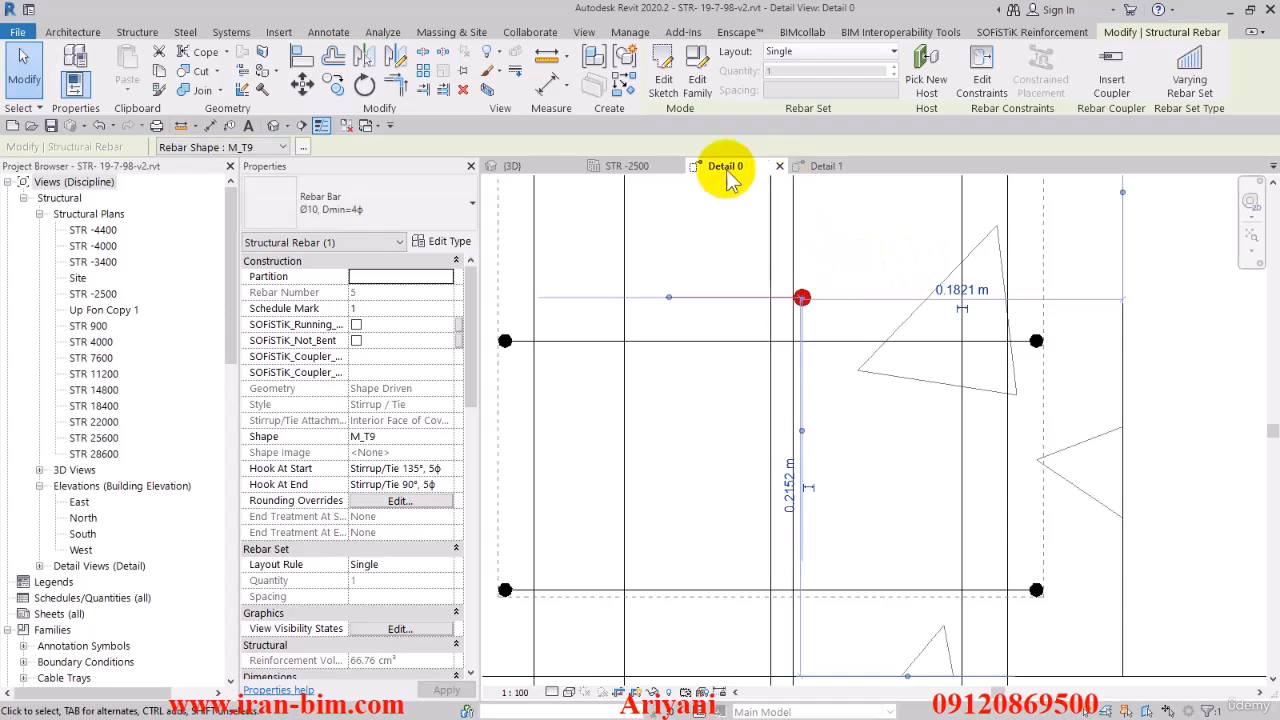
In the 3D view, nudge the Ø10 tie sideways against the middle bar, to about 0.167 m from the column's right face
left_click(528, 166)
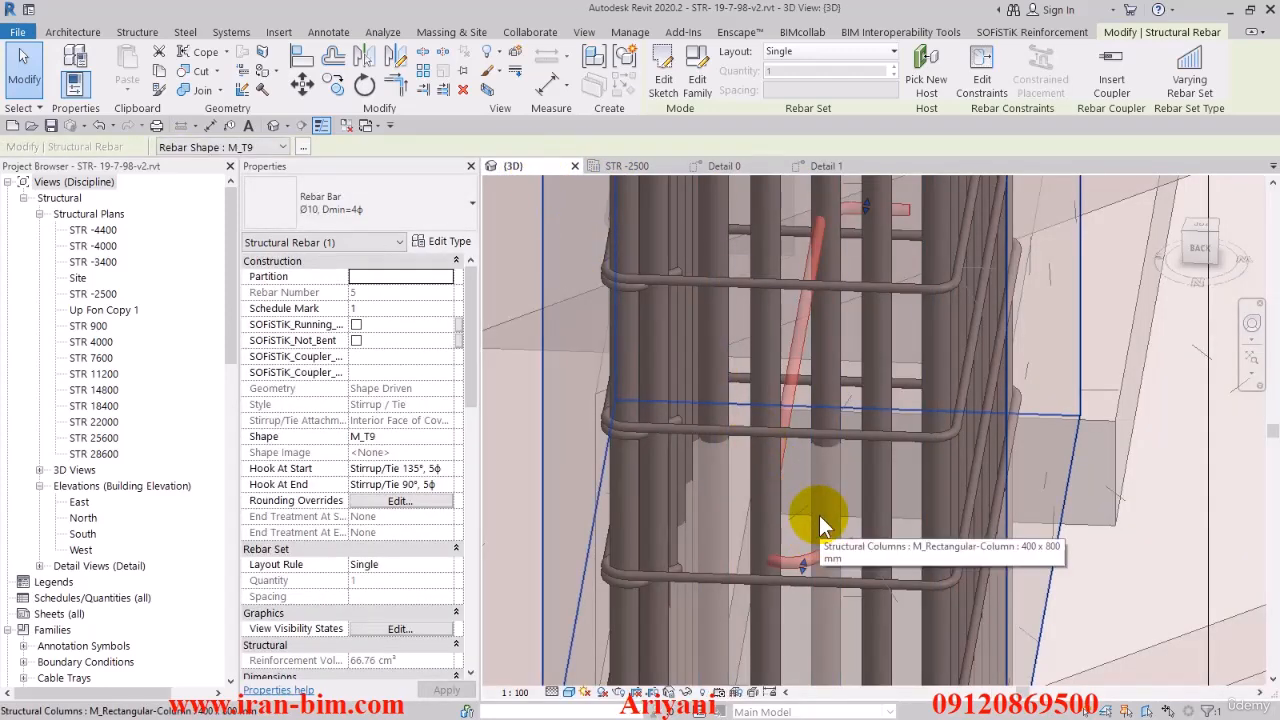
key("Left")
key("Left")
key("Left")
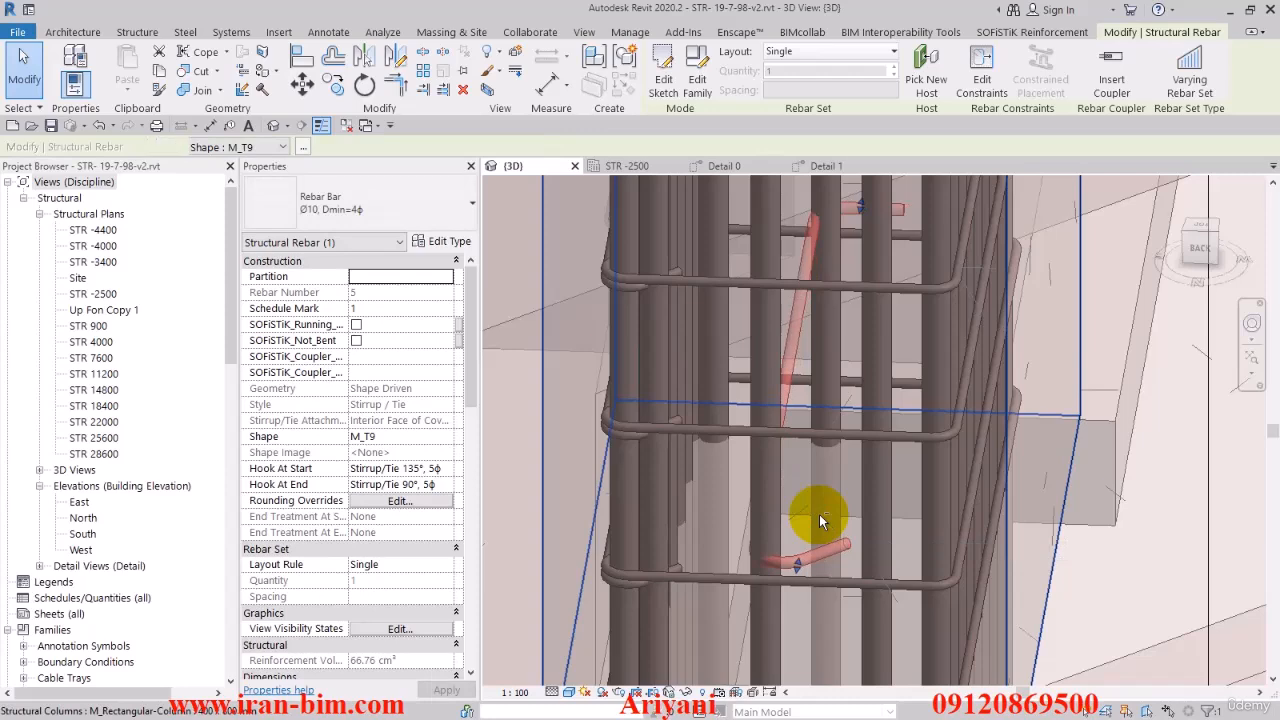
scroll(819, 515, "up", 3)
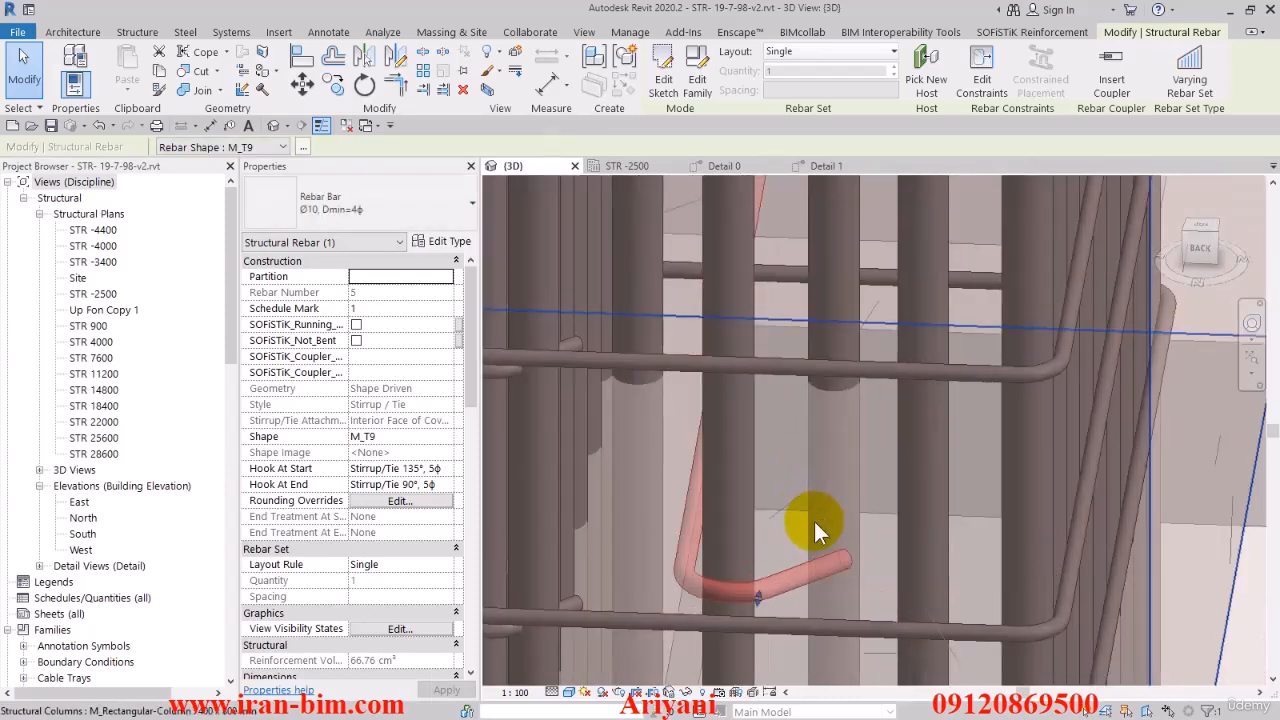
scroll(814, 521, "down", 3)
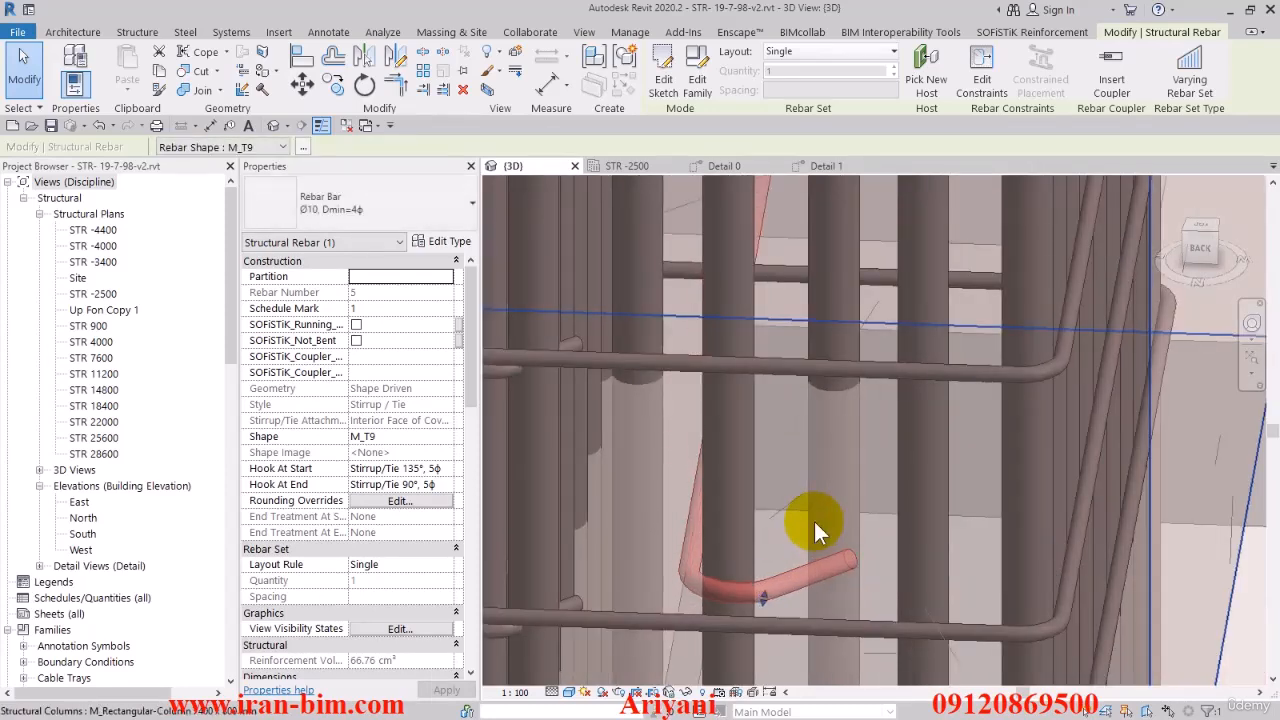
Distribute the Ø10 tie along the column with the Maximum Spacing layout and a spacing of 0.15 m
scroll(814, 521, "down", 2)
middle_click_drag(812, 516, 866, 292)
scroll(868, 312, "down", 2)
middle_click_drag(911, 378, 908, 404)
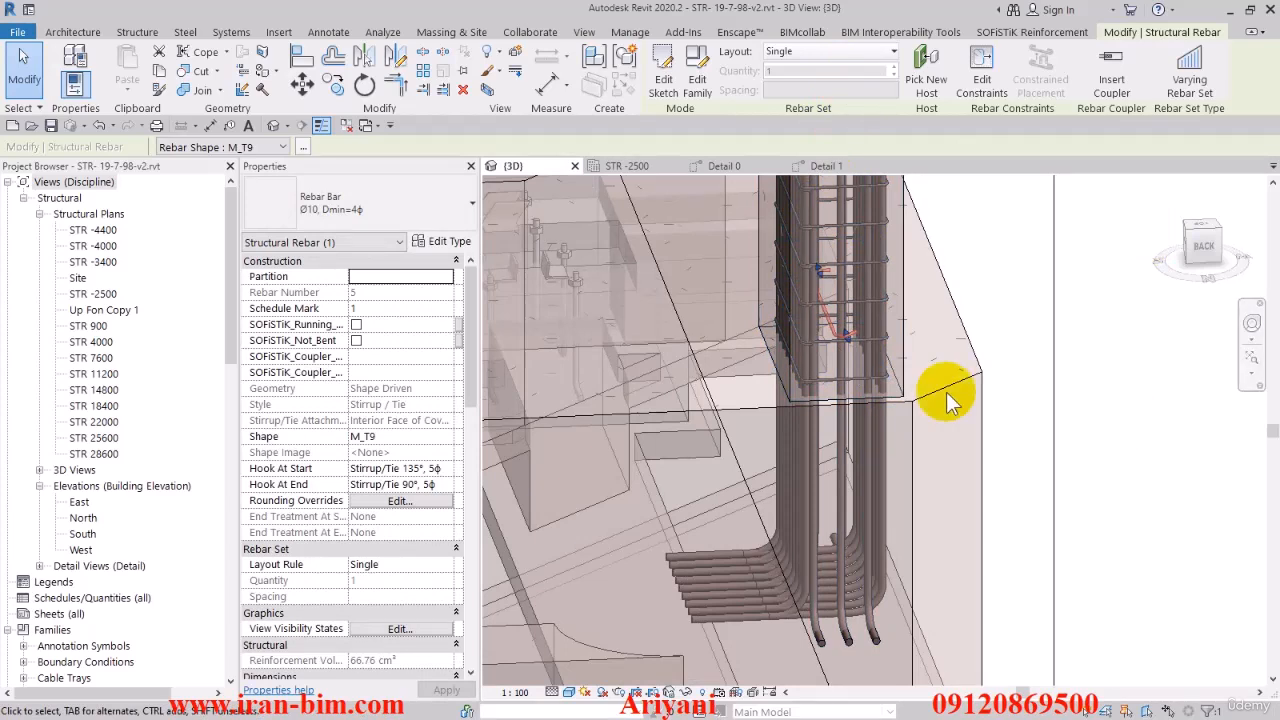
left_click(820, 50)
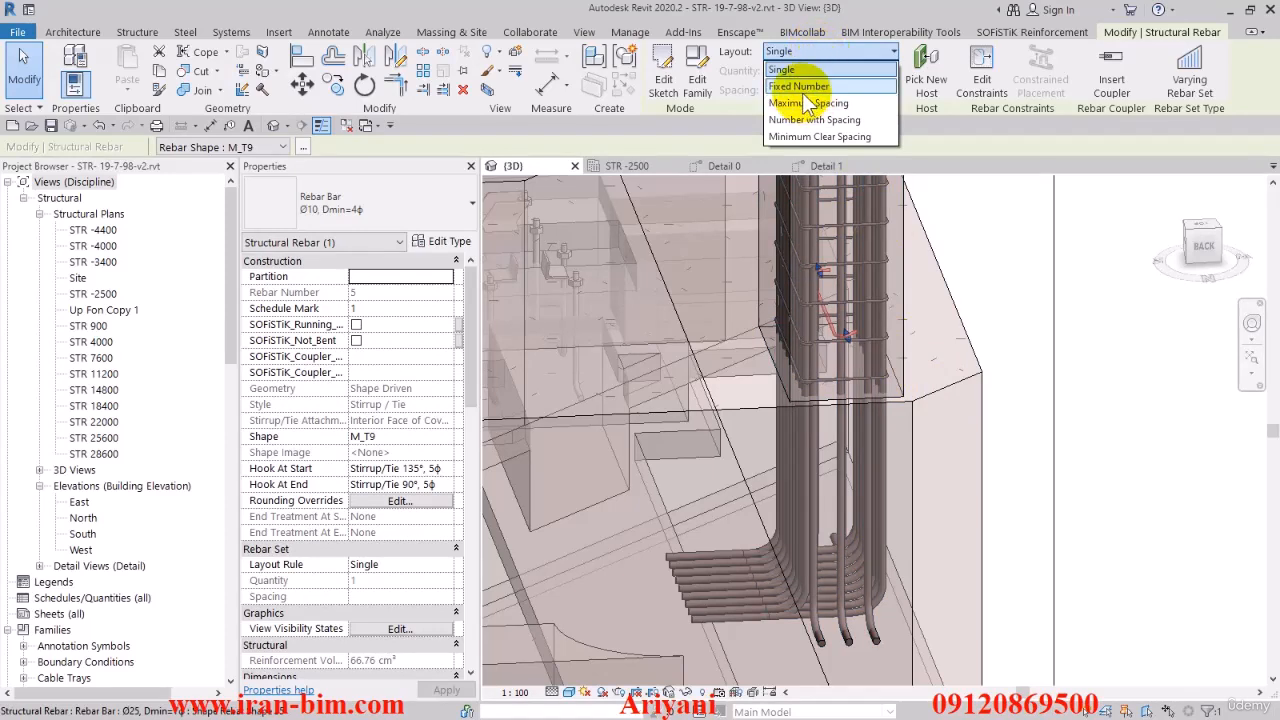
left_click(804, 88)
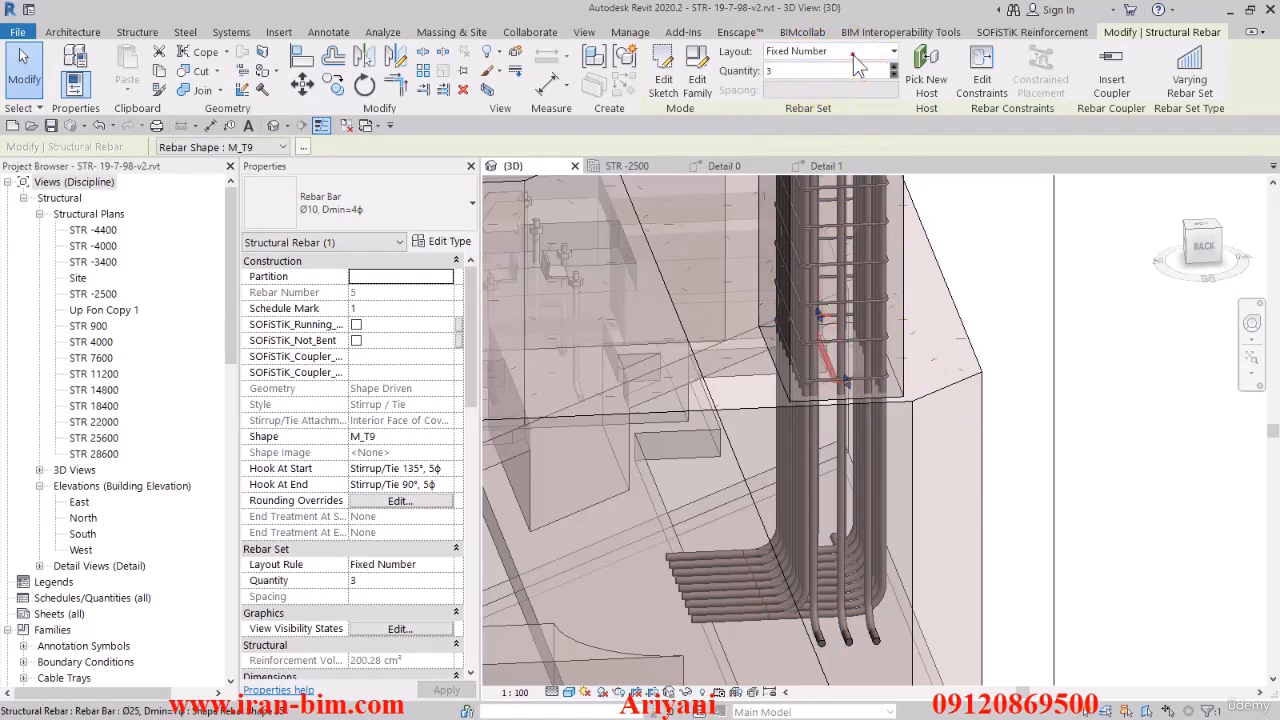
left_click(853, 53)
left_click(835, 101)
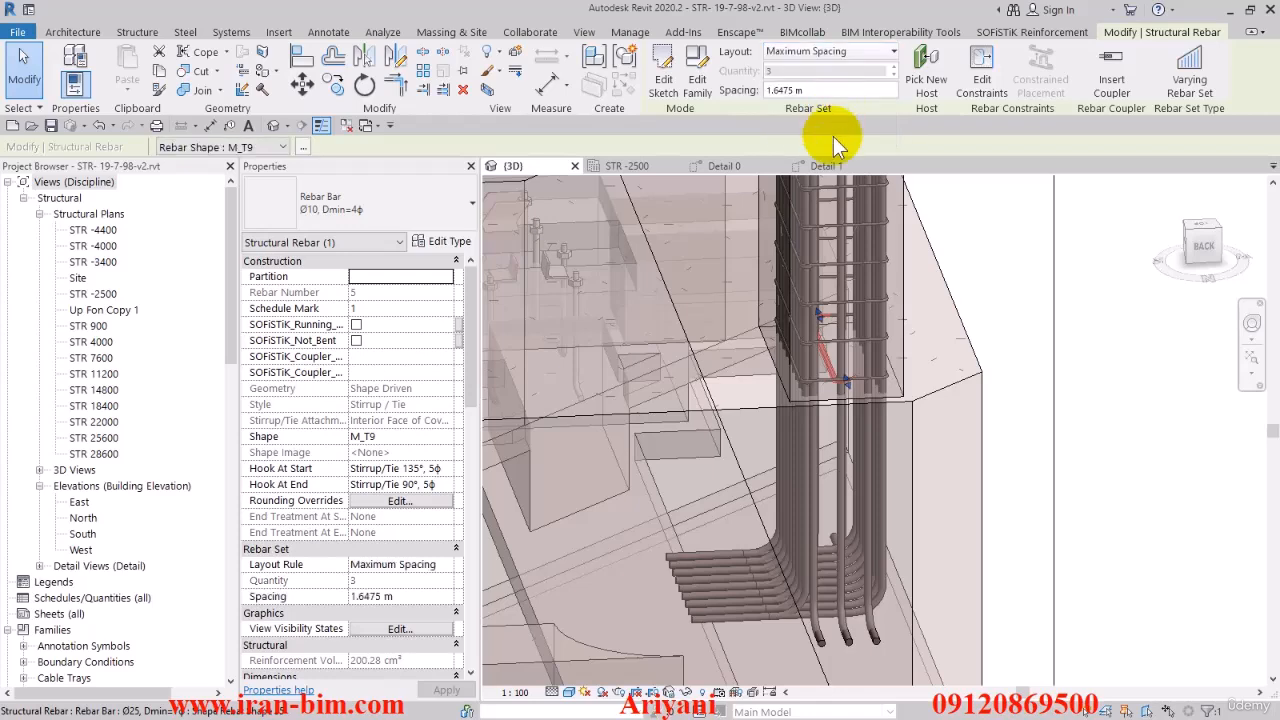
middle_click_drag(868, 296, 823, 280, "shift")
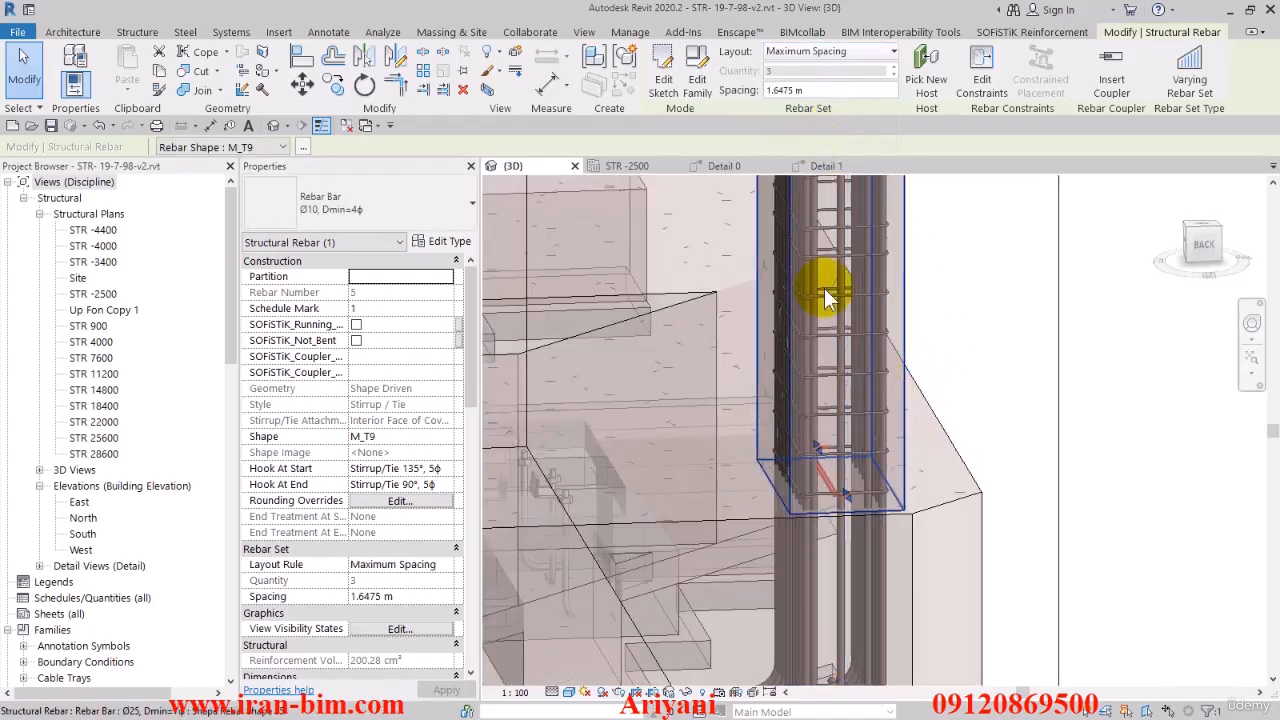
type("0.15")
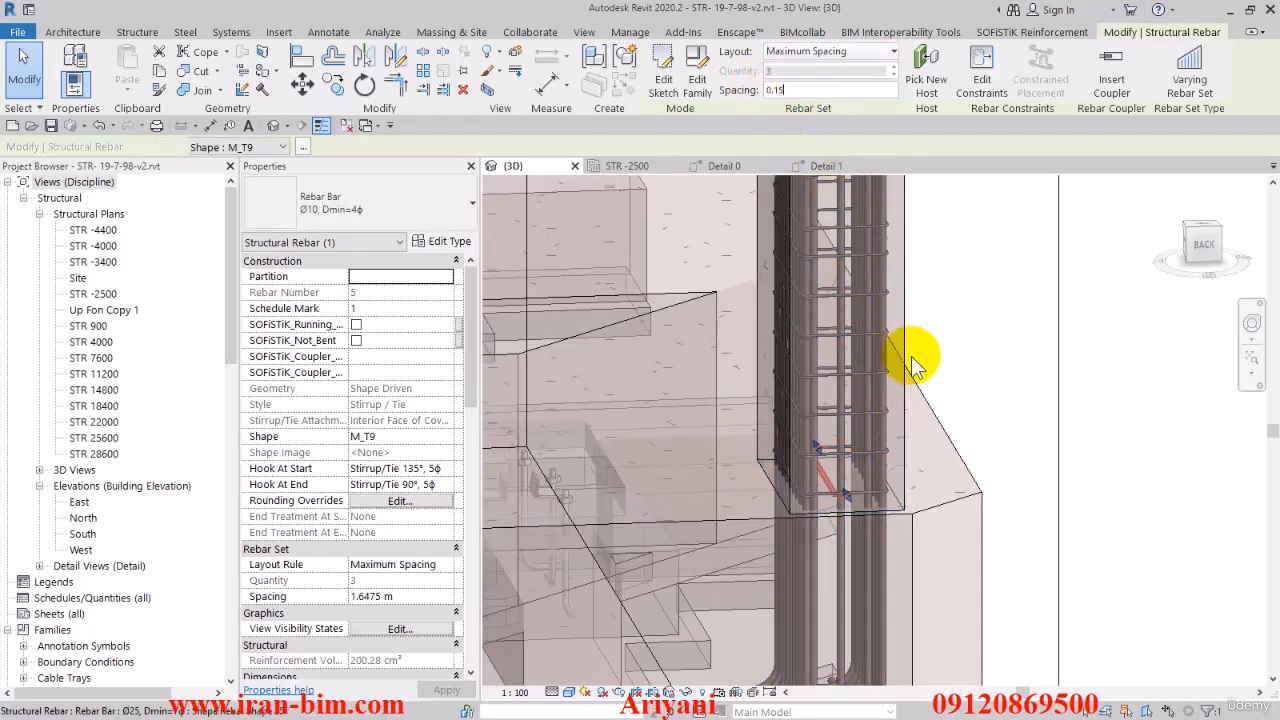
key("Return")
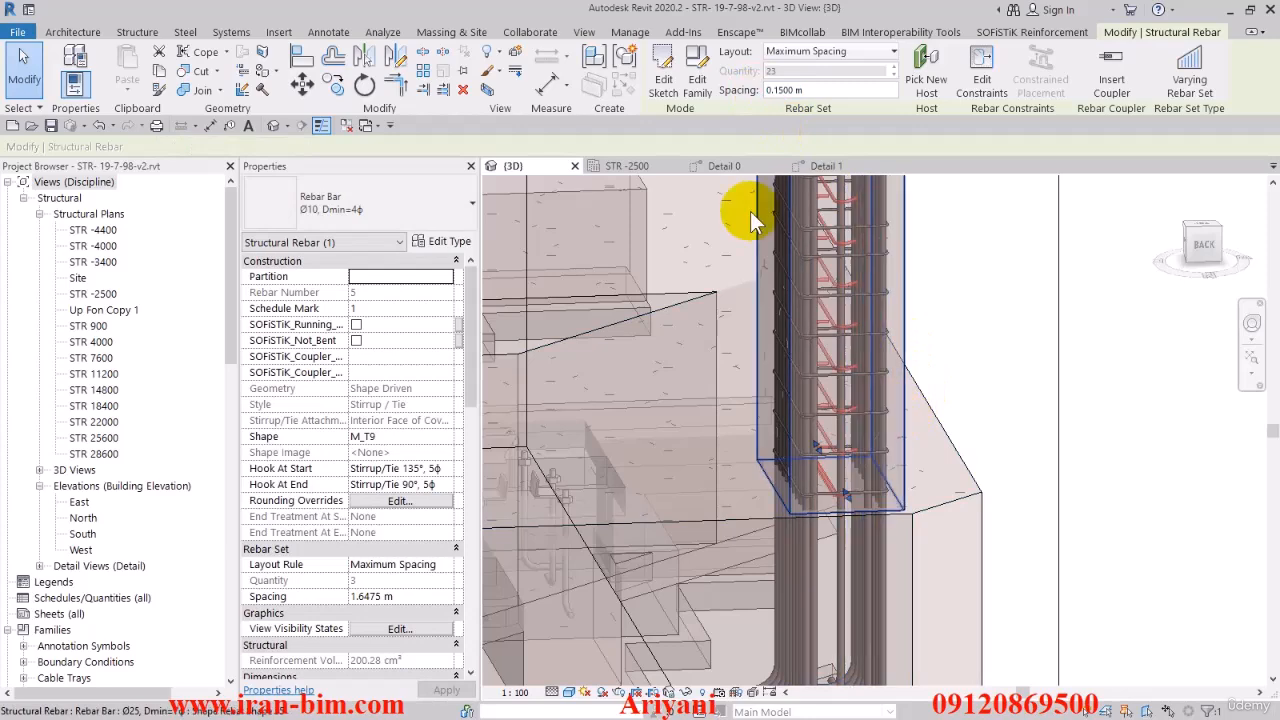
In Detail 0, shorten the upper end of the tie set down to the underside of the beam at the column top
left_click(727, 166)
scroll(845, 380, "down", 5)
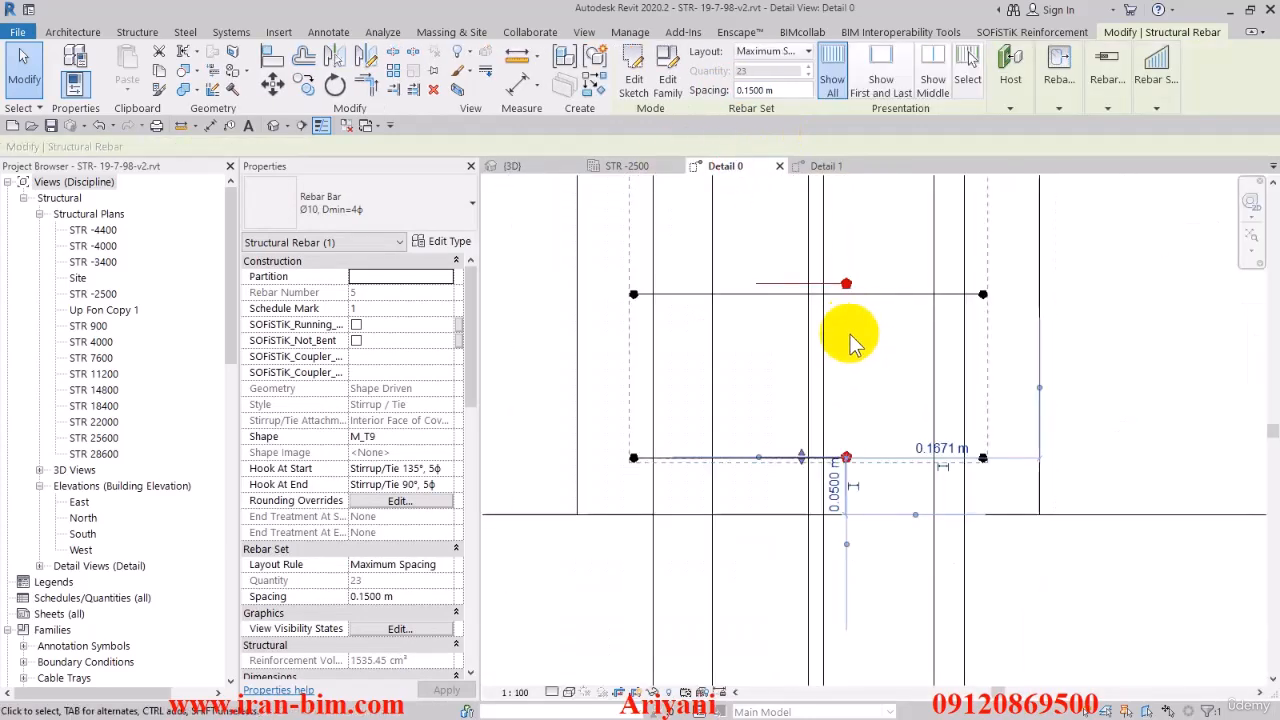
middle_click_drag(835, 437, 857, 636)
scroll(848, 551, "down", 2)
mouse_move(848, 365)
middle_mouse_down()
mouse_move(843, 543)
mouse_move(831, 380)
middle_mouse_up()
middle_click_drag(841, 322, 865, 276)
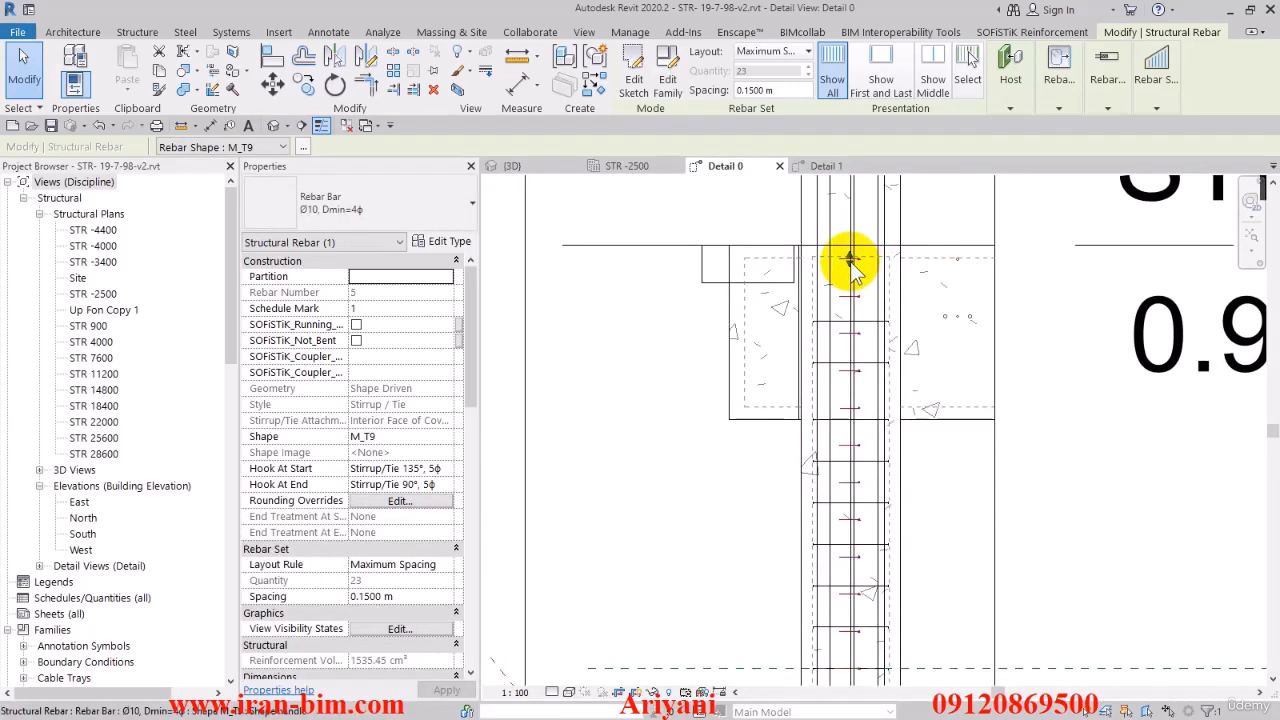
left_click_drag(851, 260, 848, 421)
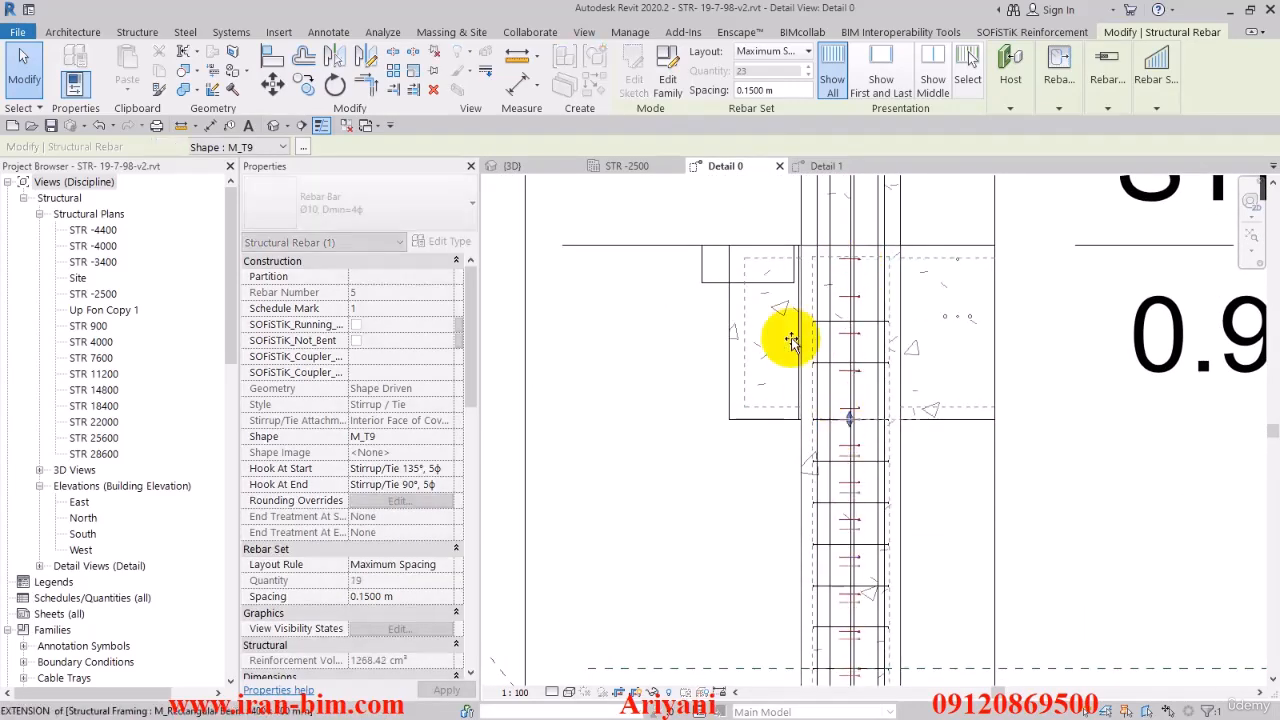
Check the distributed tie set in the 3D view and in Detail 1, and deselect it
left_click(521, 166)
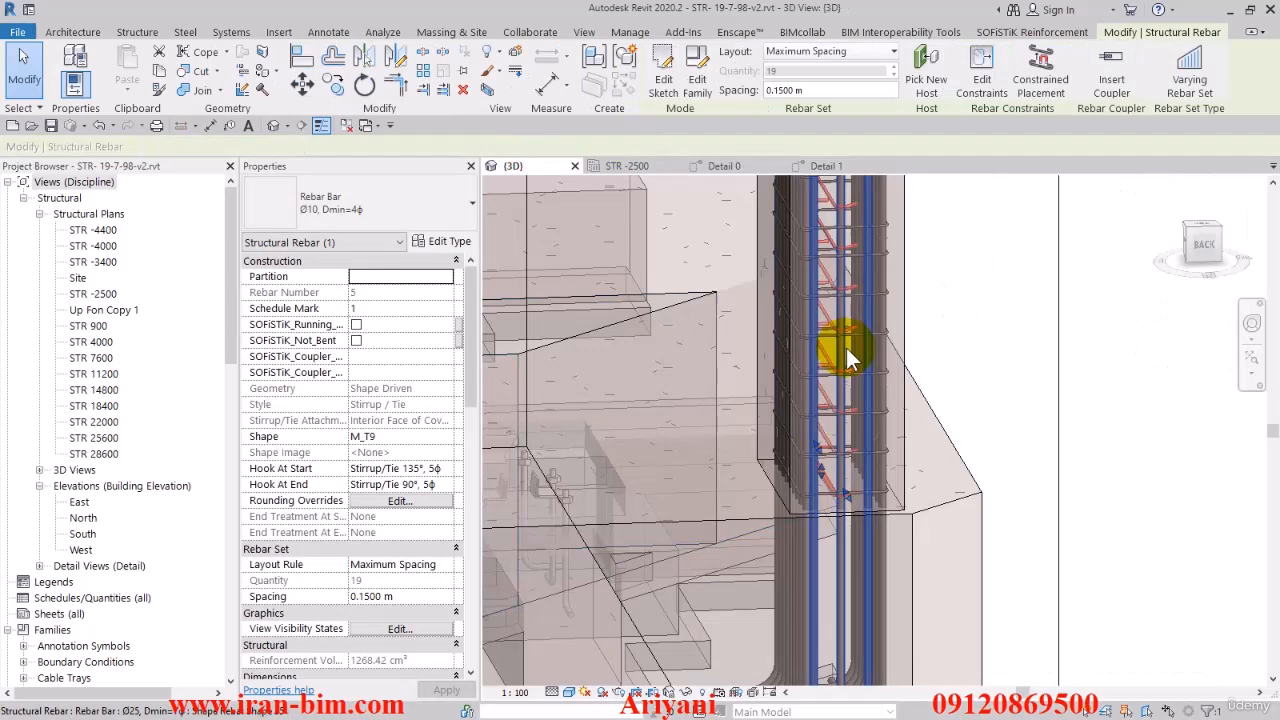
middle_click_drag(843, 343, 843, 386, "shift")
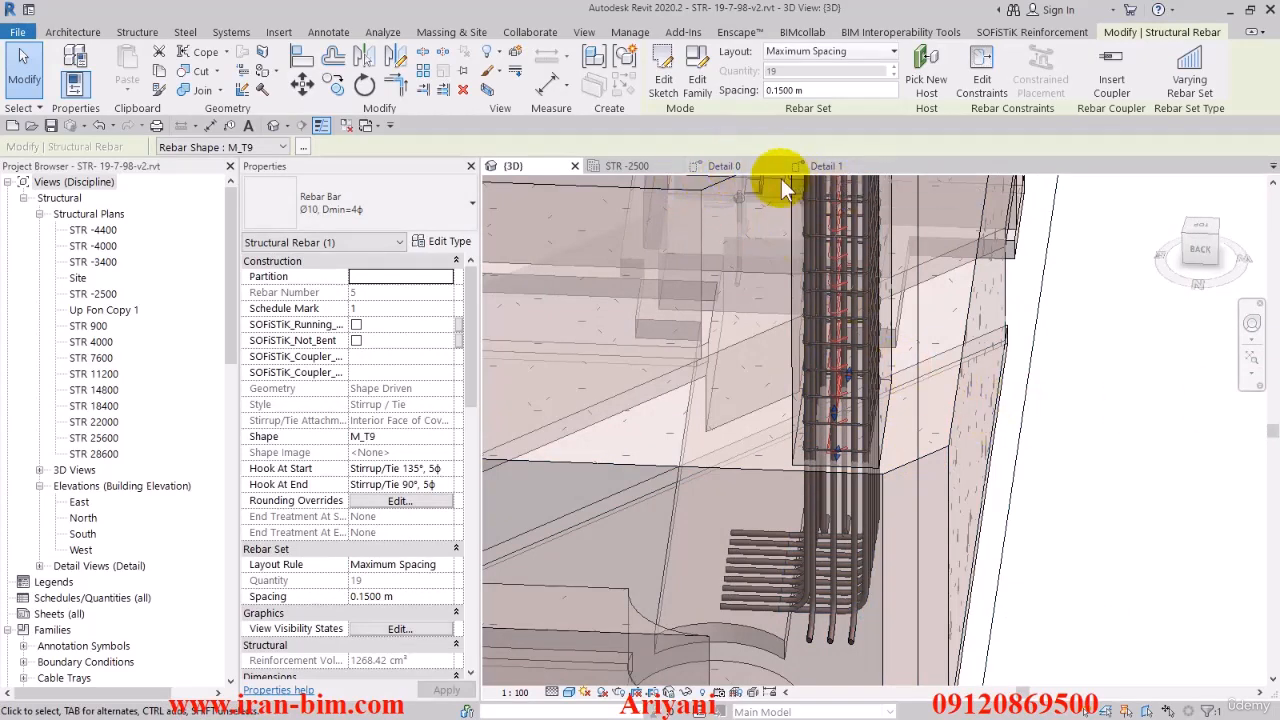
left_click(826, 166)
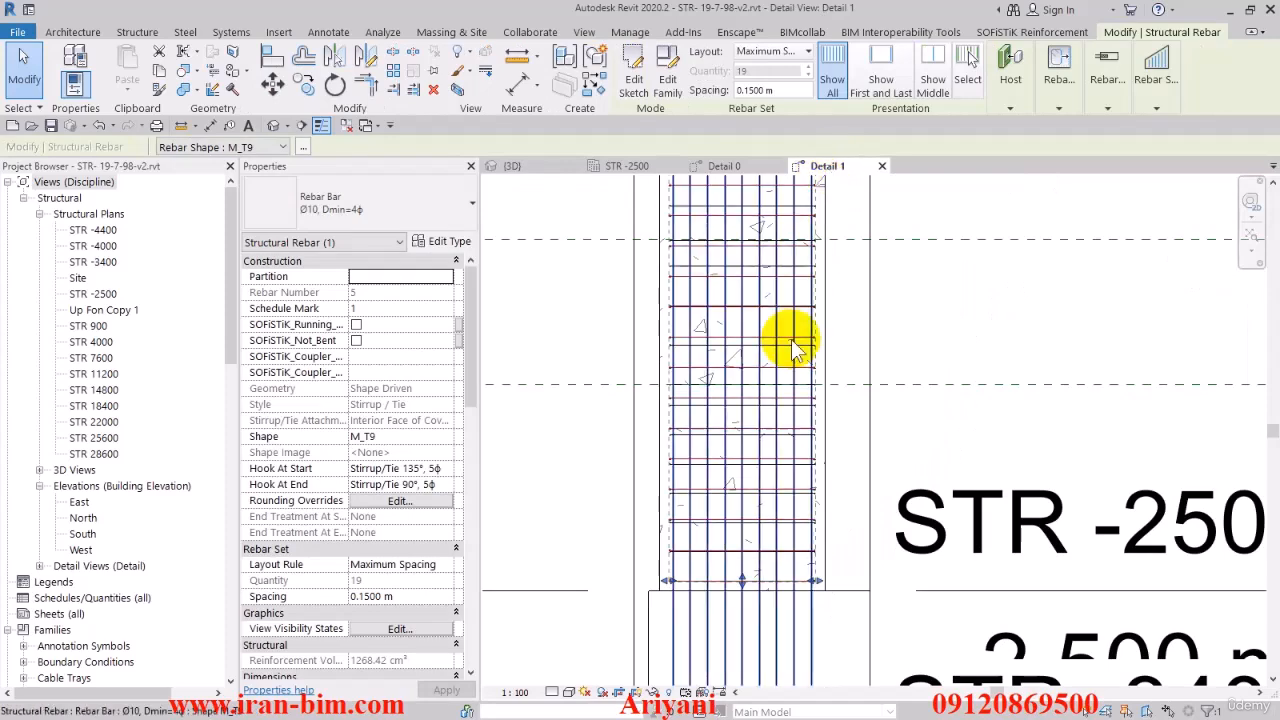
left_click(895, 289)
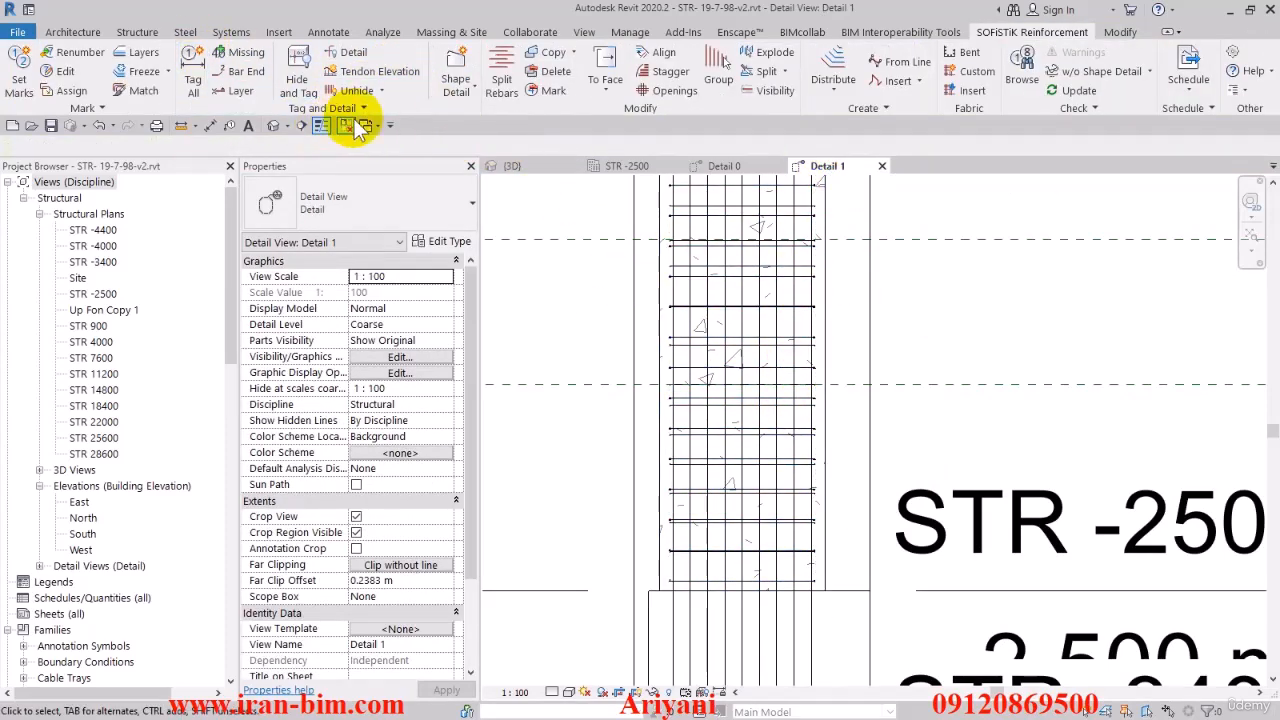
left_click(148, 32)
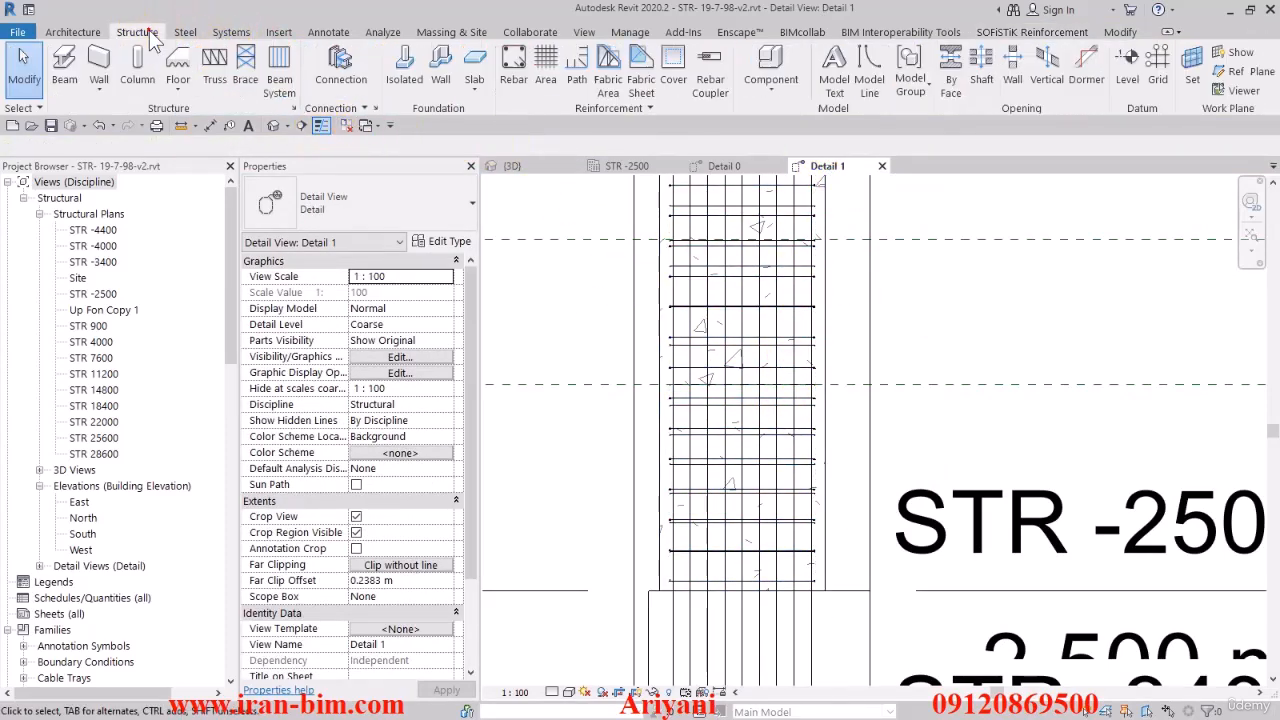
left_click(515, 68)
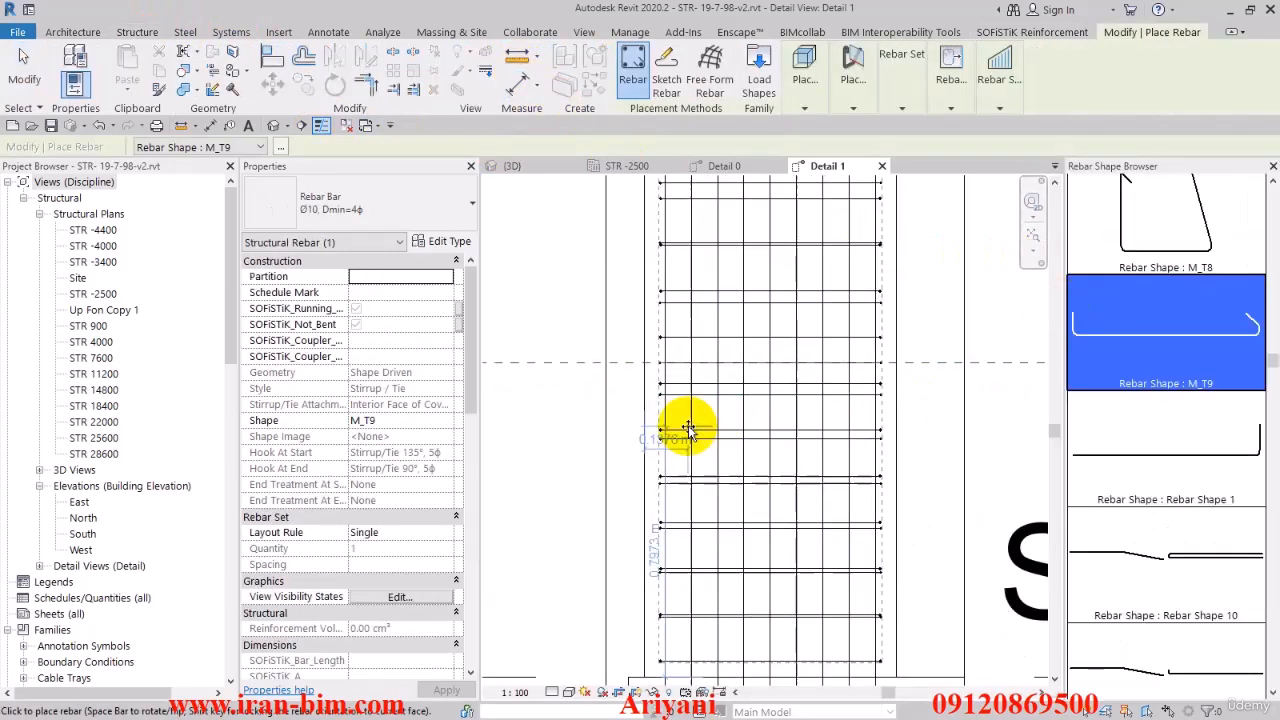
scroll(688, 428, "up", 4)
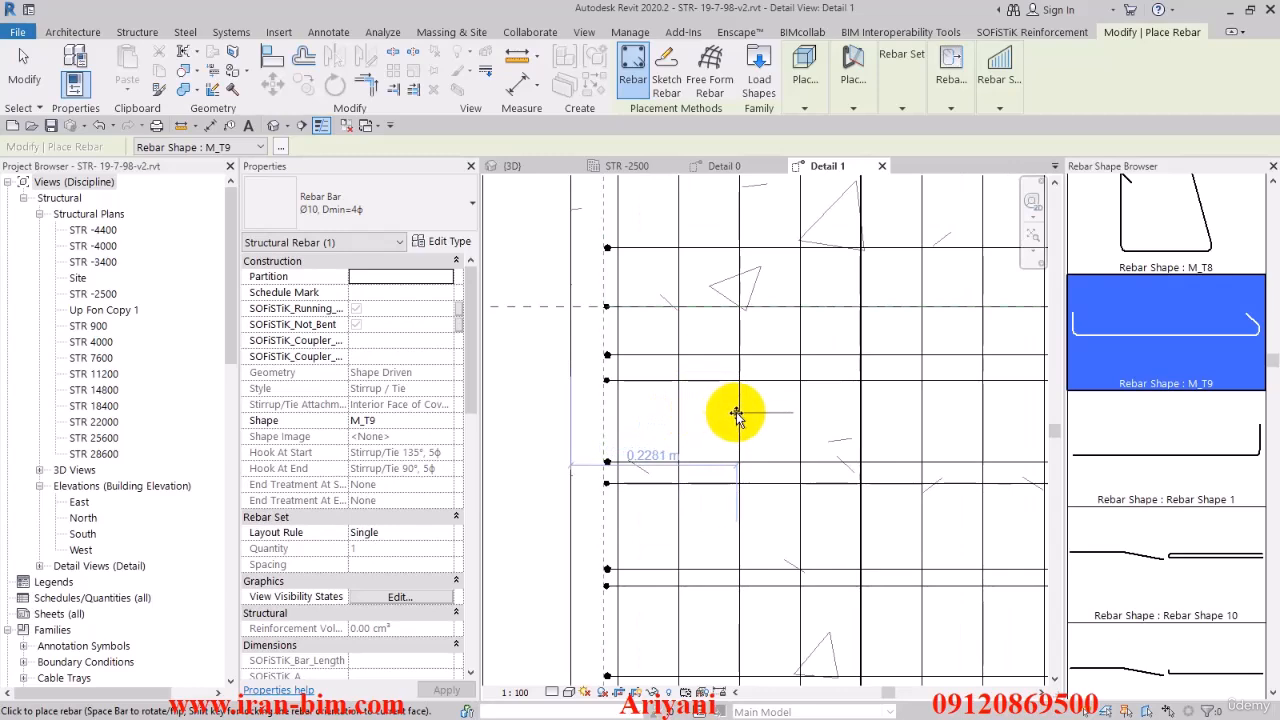
left_click(40, 82)
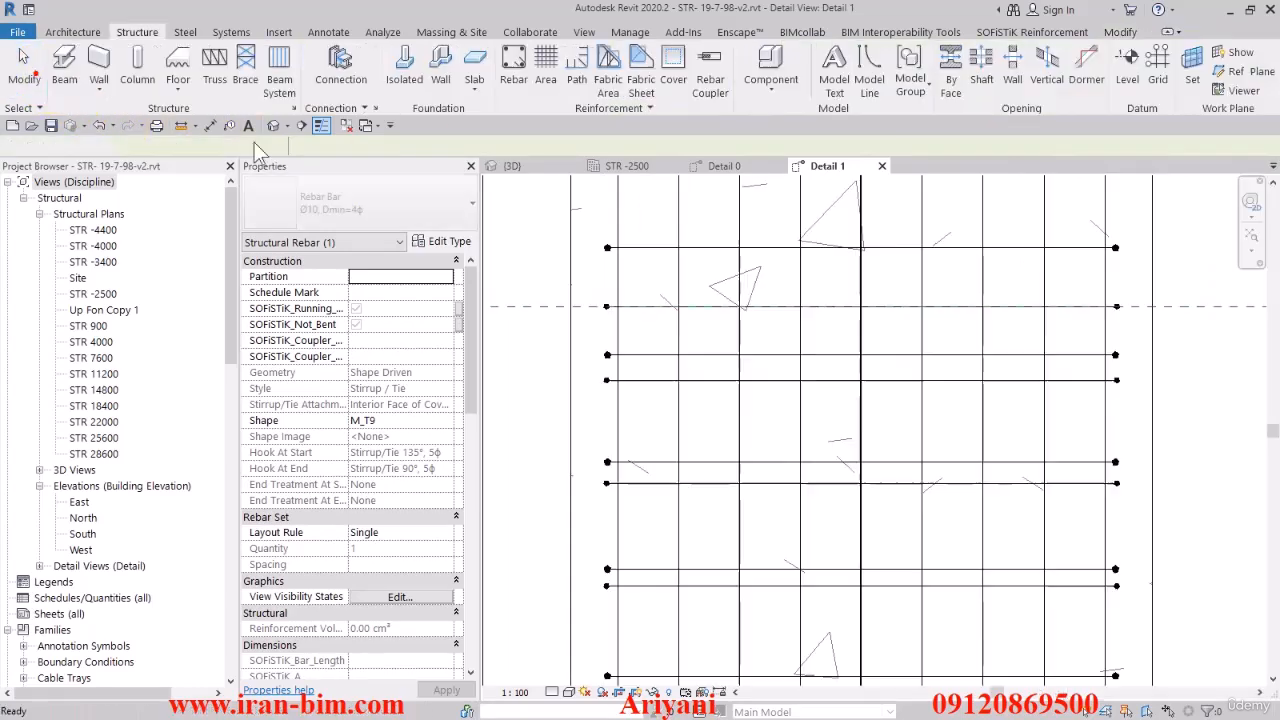
Set the SOFiSTiK rebar visibility to solid for the active Detail 1 view only
left_click(986, 34)
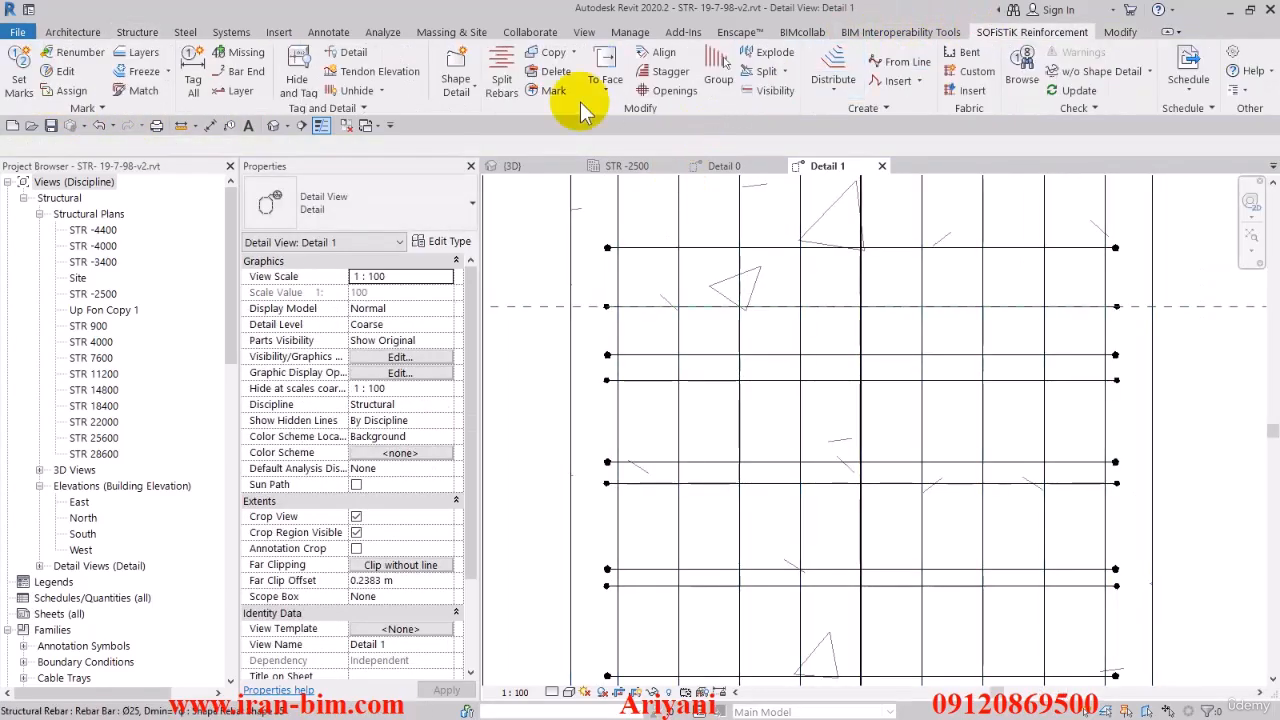
left_click(118, 90)
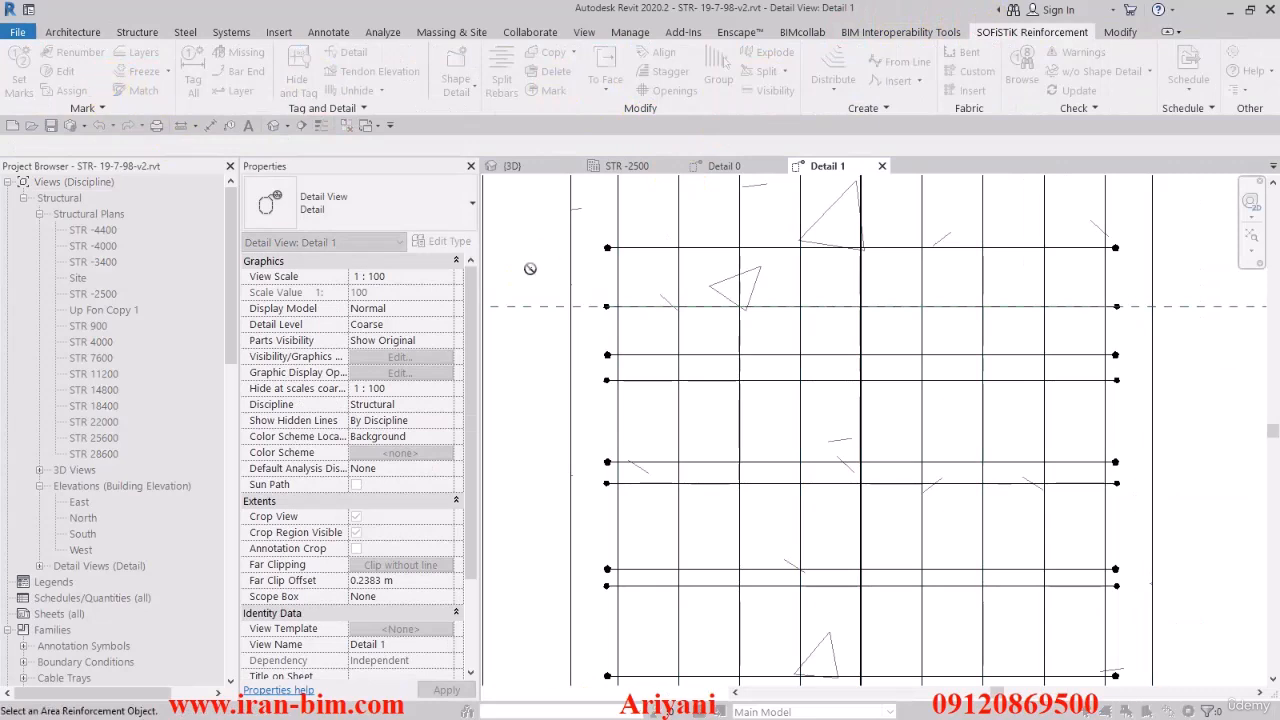
left_click(757, 88)
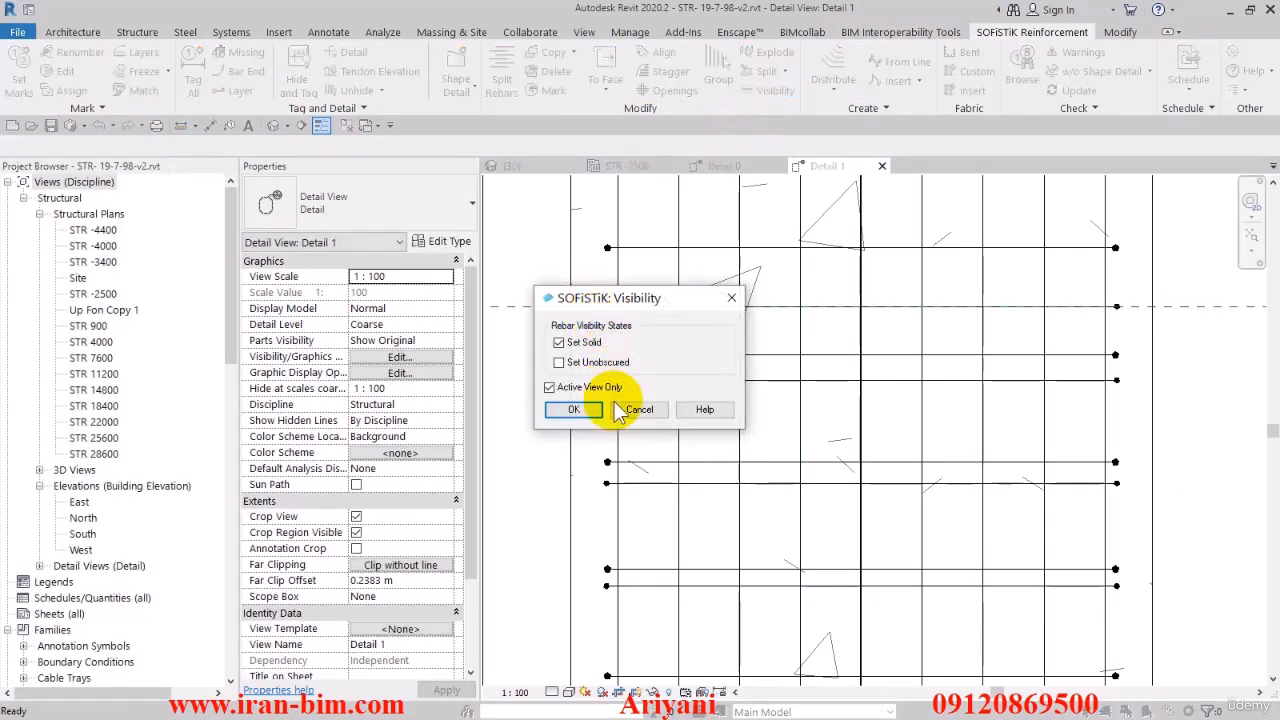
left_click(574, 409)
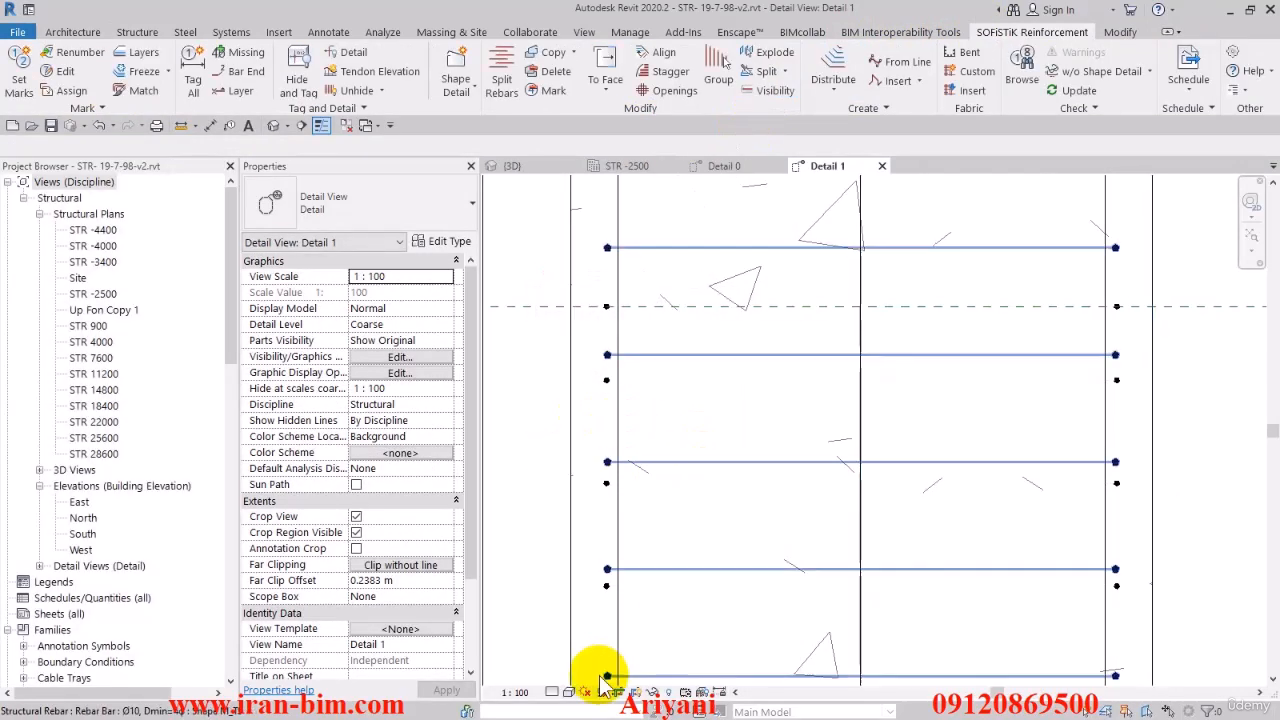
Display Detail 1 as wireframe and set its detail level to Fine
left_click(568, 692)
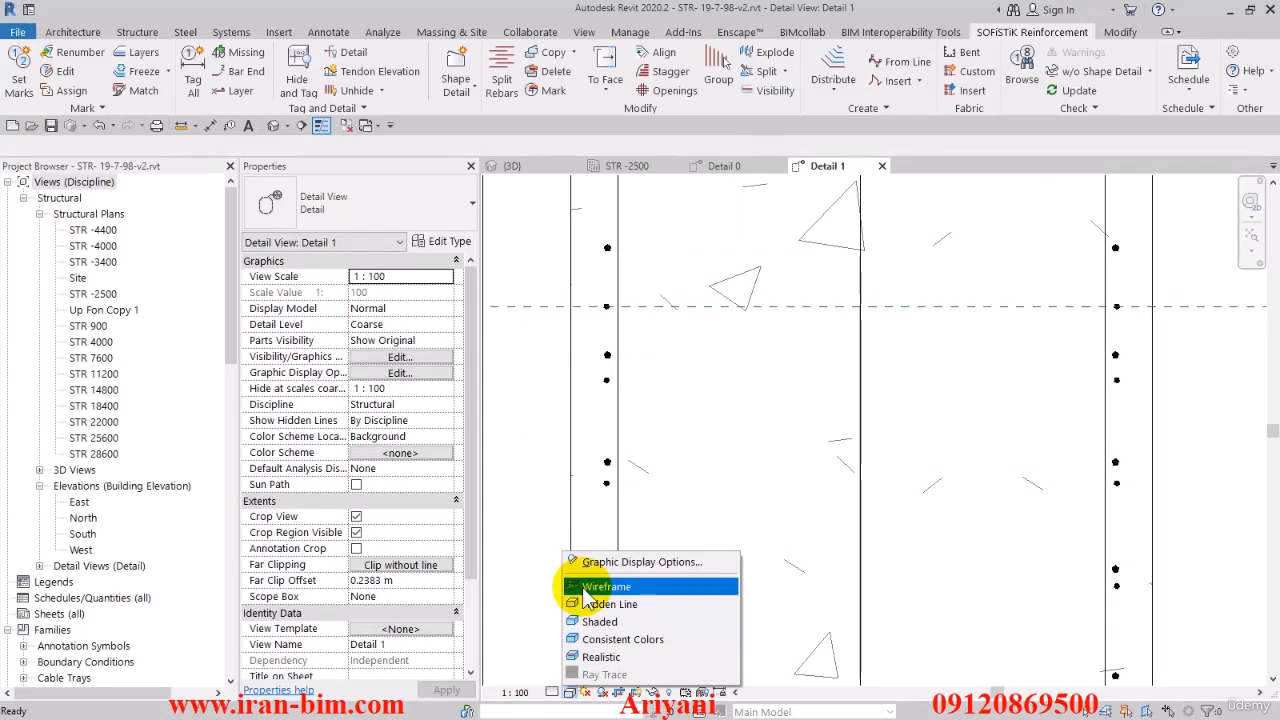
left_click(585, 590)
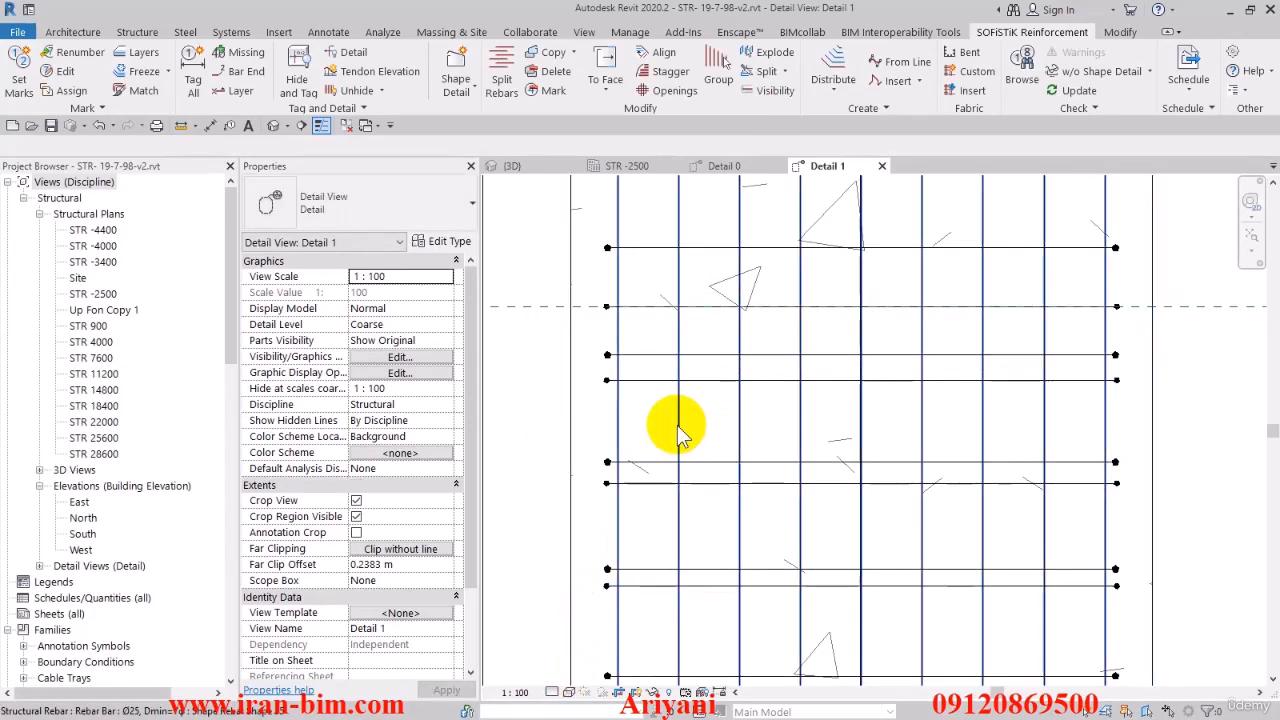
left_click(670, 460)
left_click(562, 455)
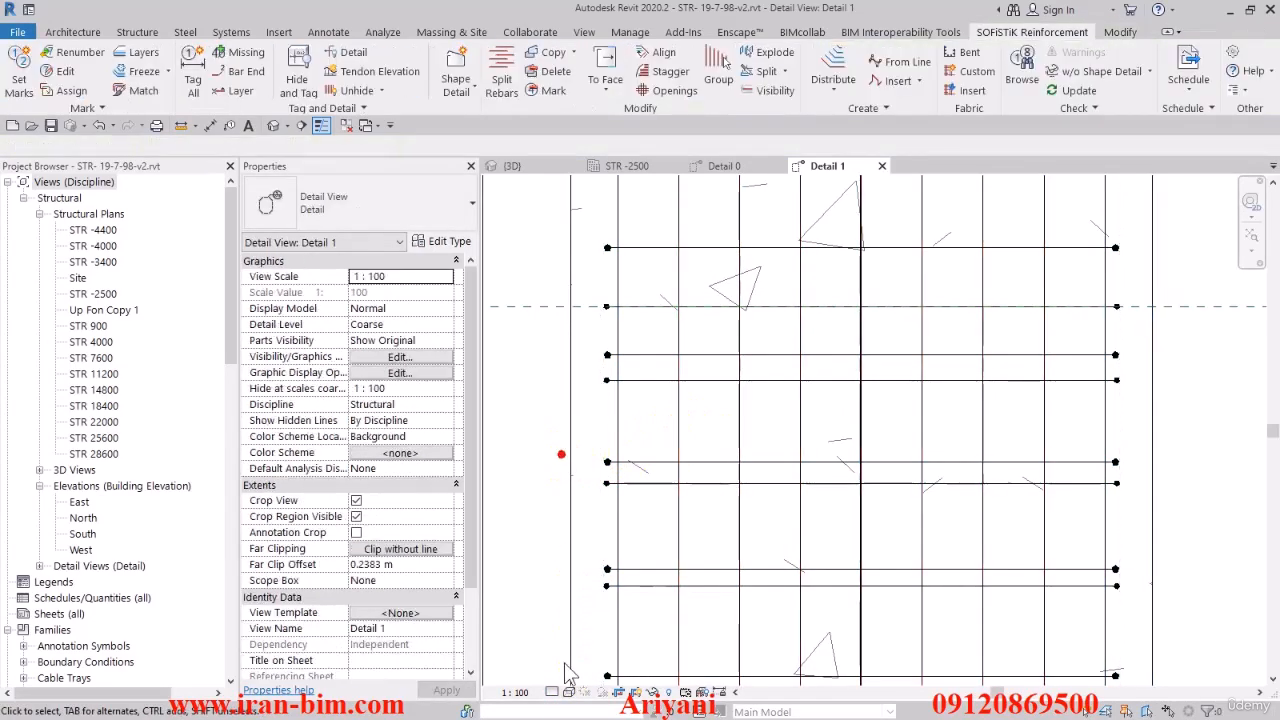
left_click(553, 692)
left_click(575, 675)
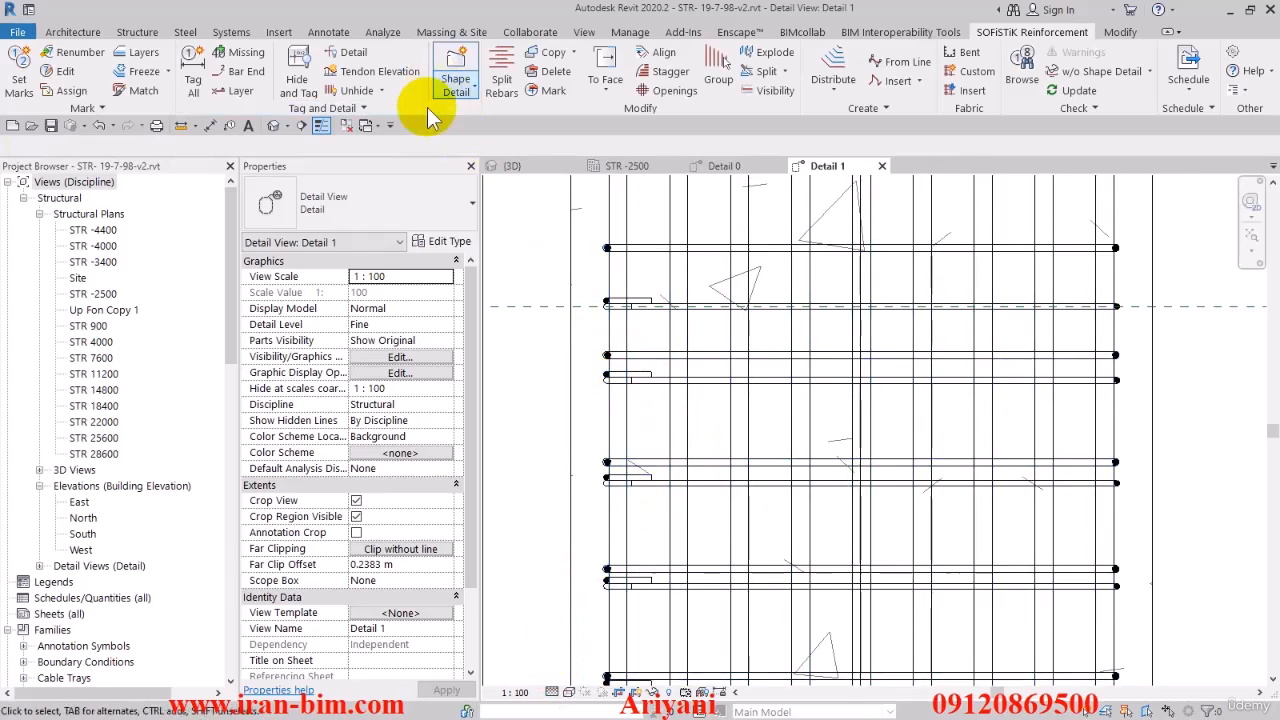
Try to place a single Ø10 M_T9 cross-tie at the second longitudinal bar from the left in Detail 1
left_click(140, 33)
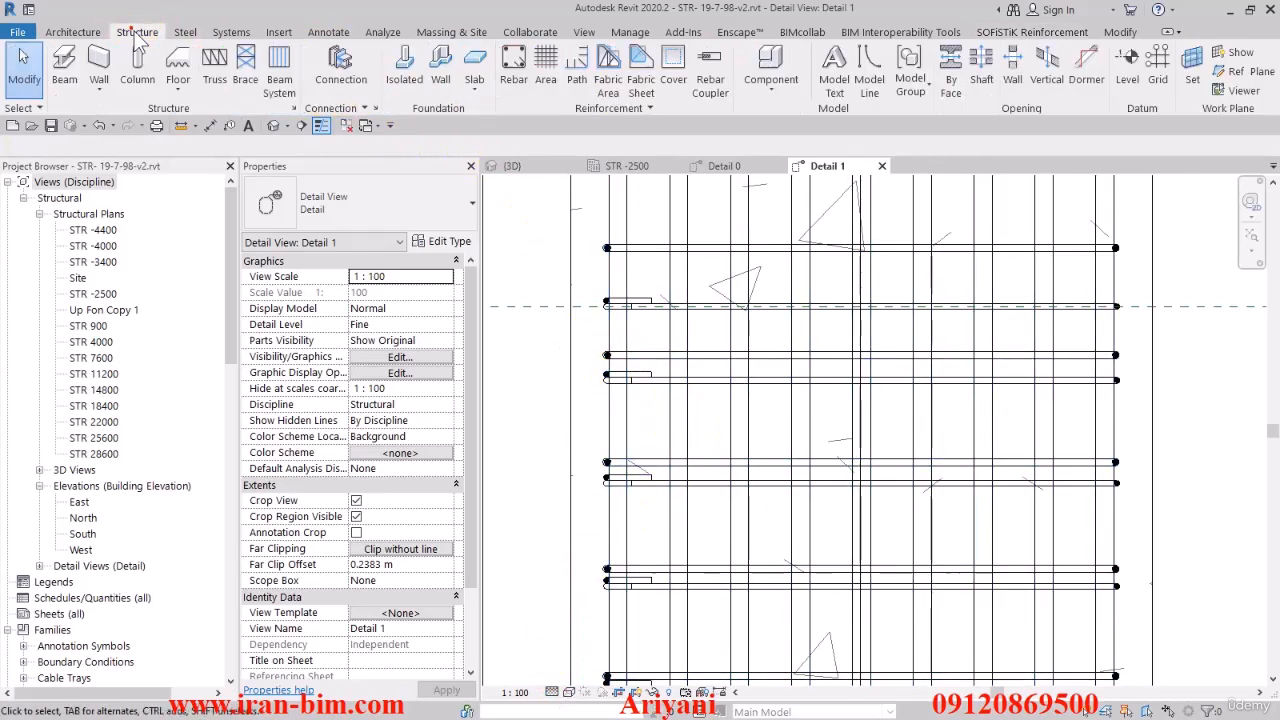
left_click(521, 76)
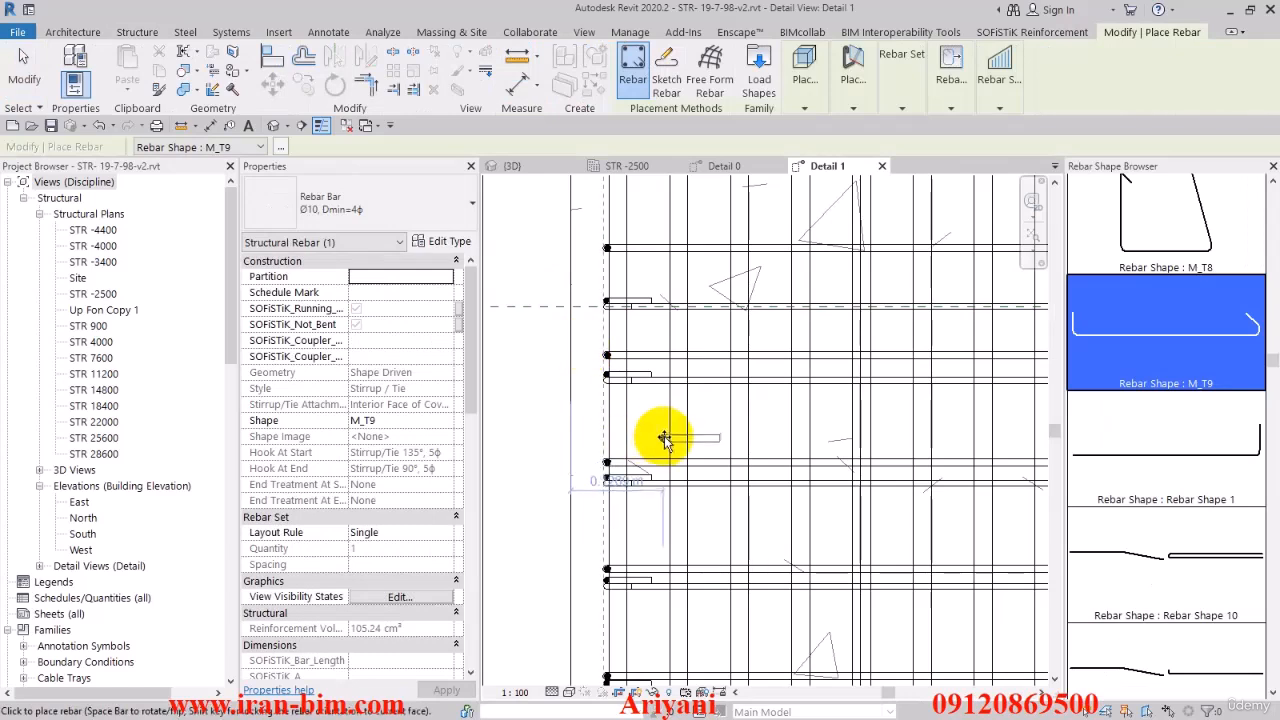
left_click(666, 436)
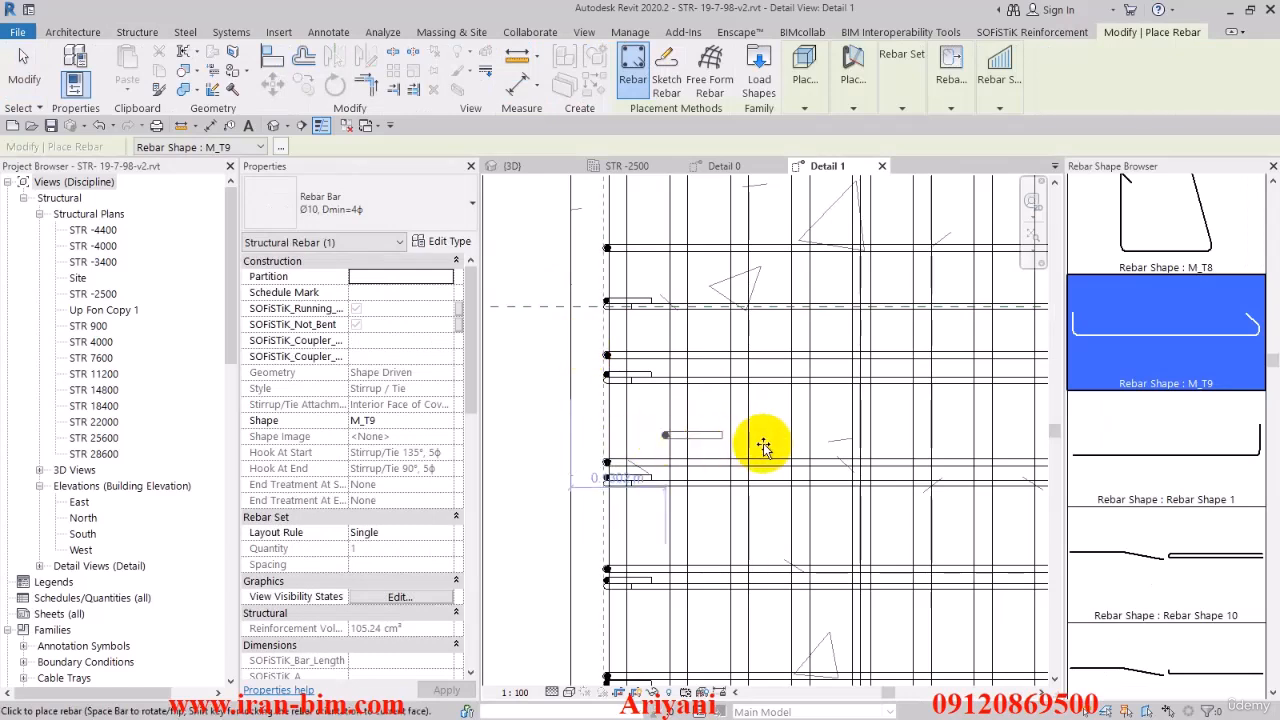
middle_click_drag(758, 440, 707, 315)
key("Escape")
key("ctrl+z")
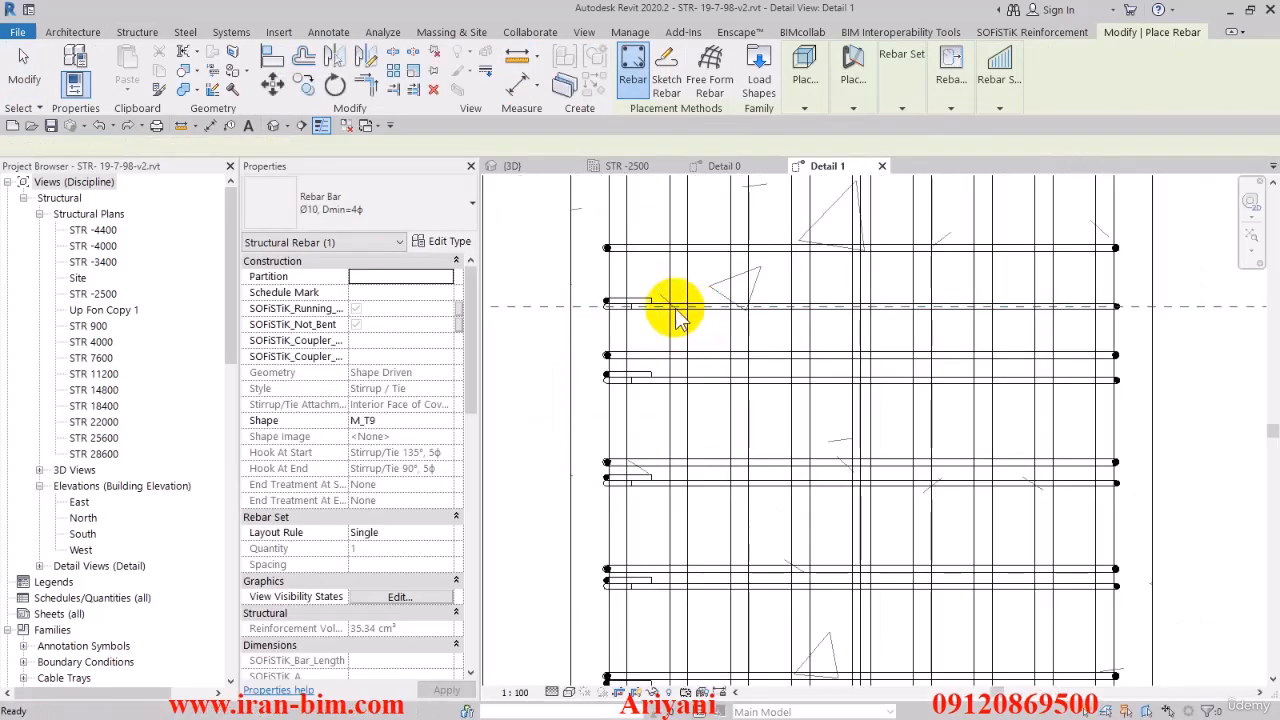
Place a single Ø10 M_T9 cross-tie around a longitudinal bar left of the column's centre in Detail 1, just above the second-lowest stirrup
scroll(677, 316, "down", 1)
scroll(703, 428, "down", 1)
middle_click_drag(704, 430, 692, 329)
scroll(692, 328, "up", 5)
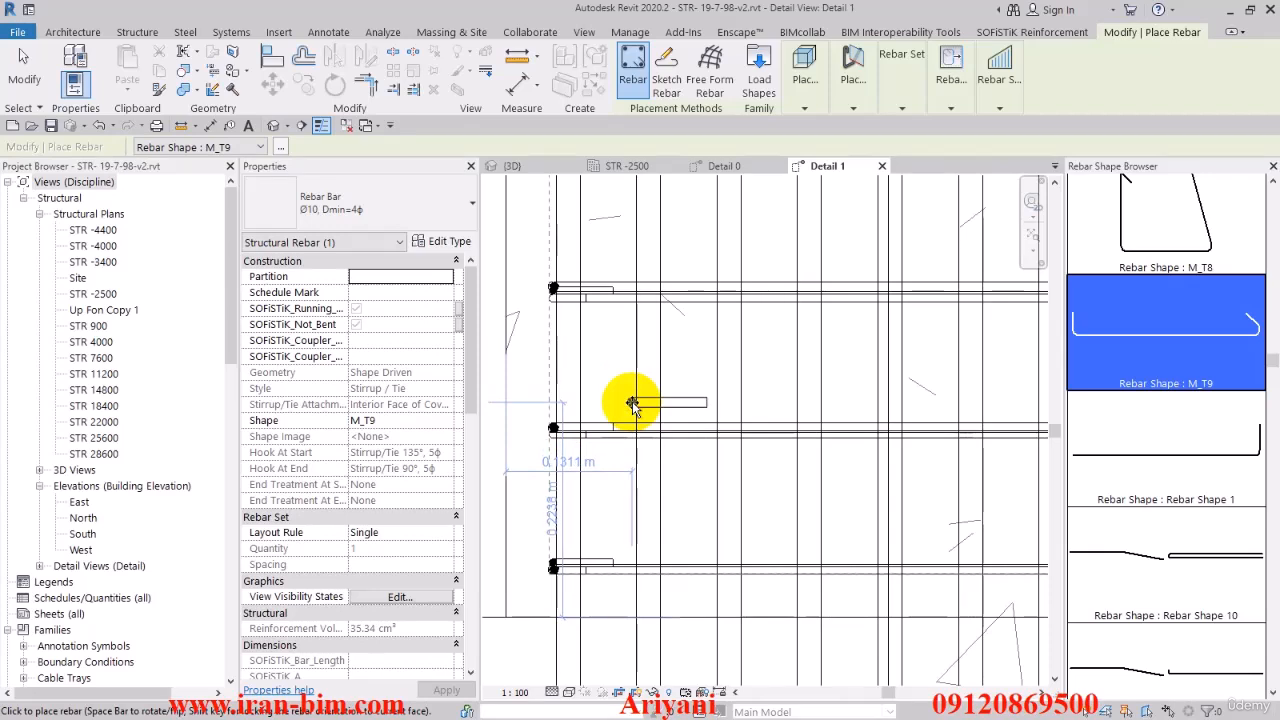
scroll(645, 410, "down", 3)
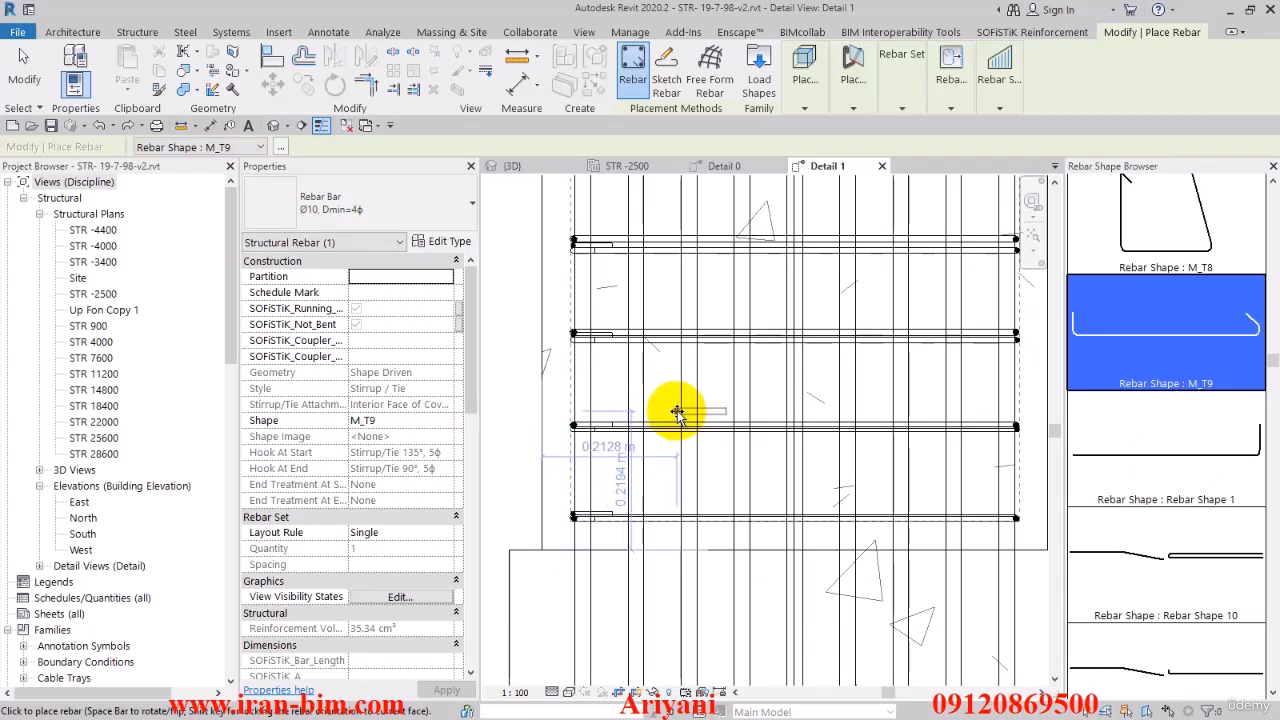
middle_click_drag(709, 401, 603, 402)
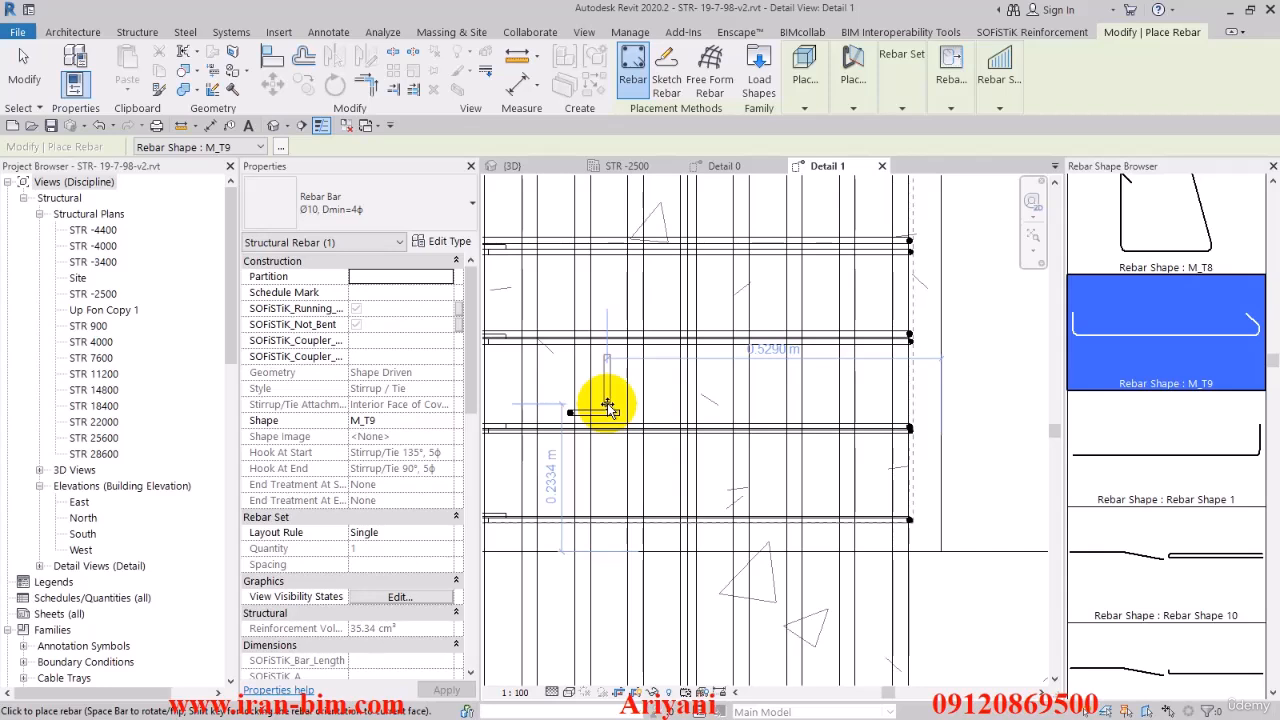
Place two more single Ø10 M_T9 cross-ties at the same level, one near the column's centre and one at a longitudinal bar right of it
left_click(697, 413)
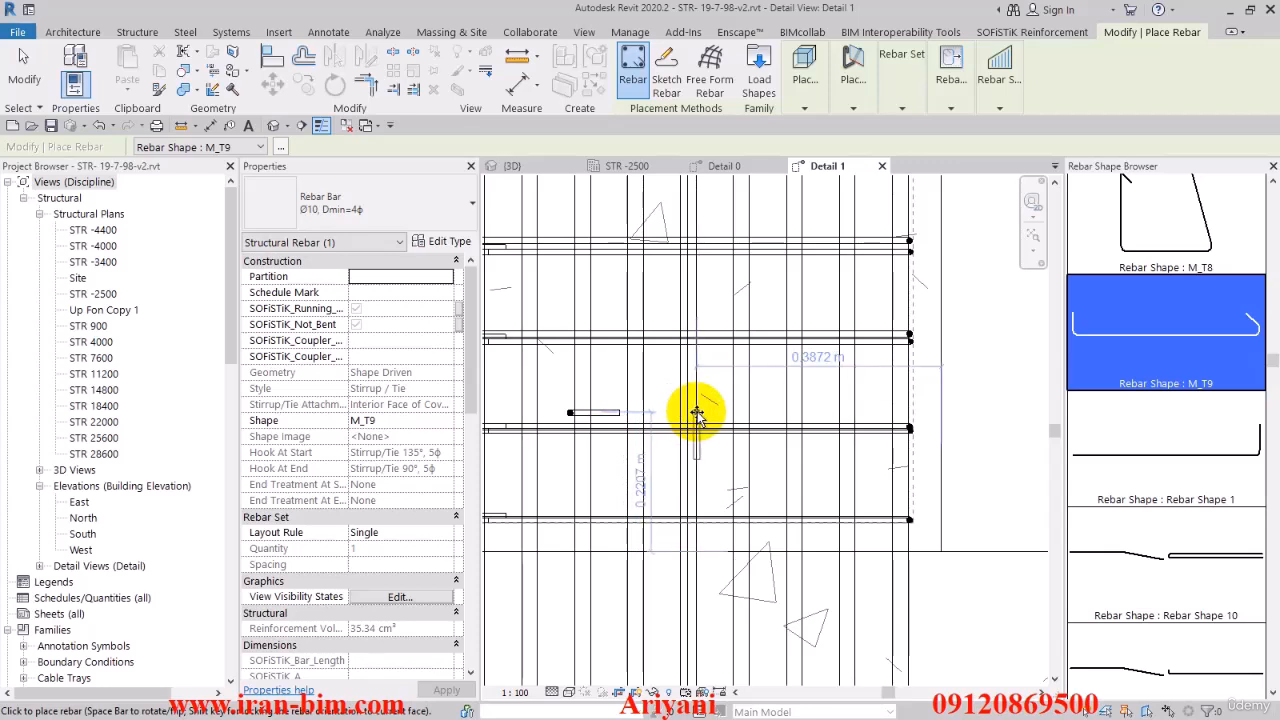
scroll(697, 413, "up", 2)
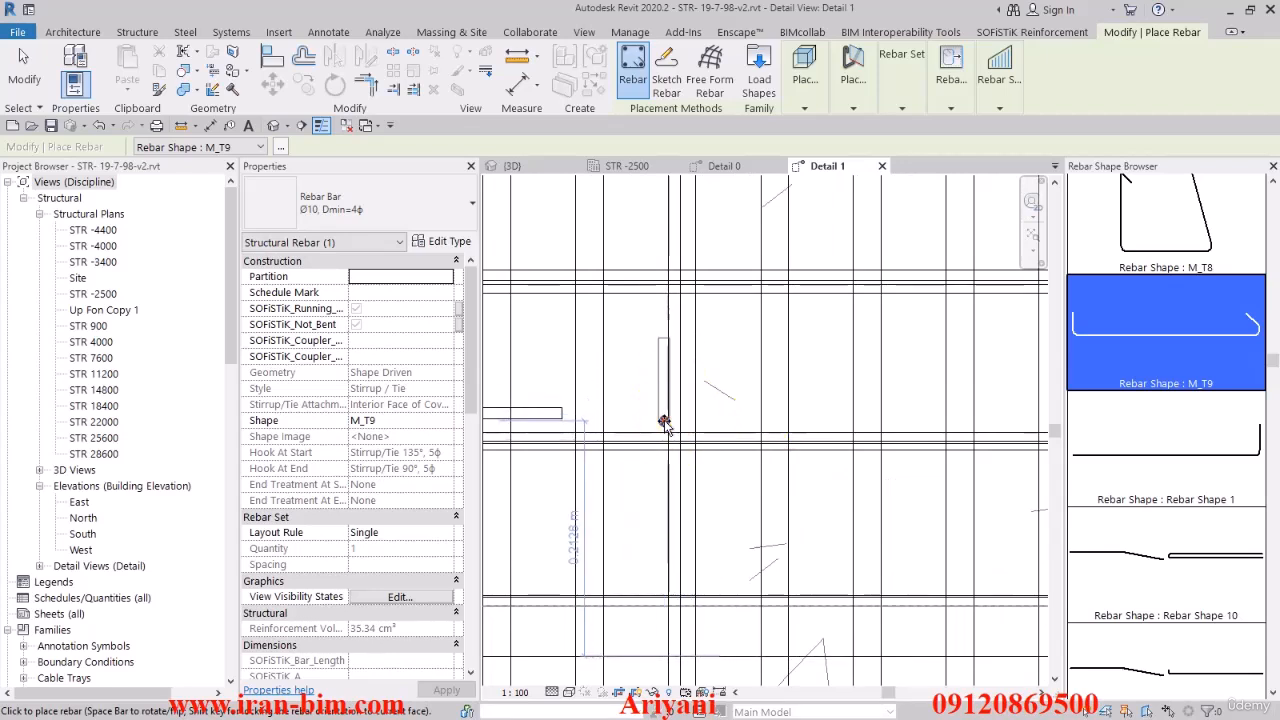
scroll(690, 430, "down", 2)
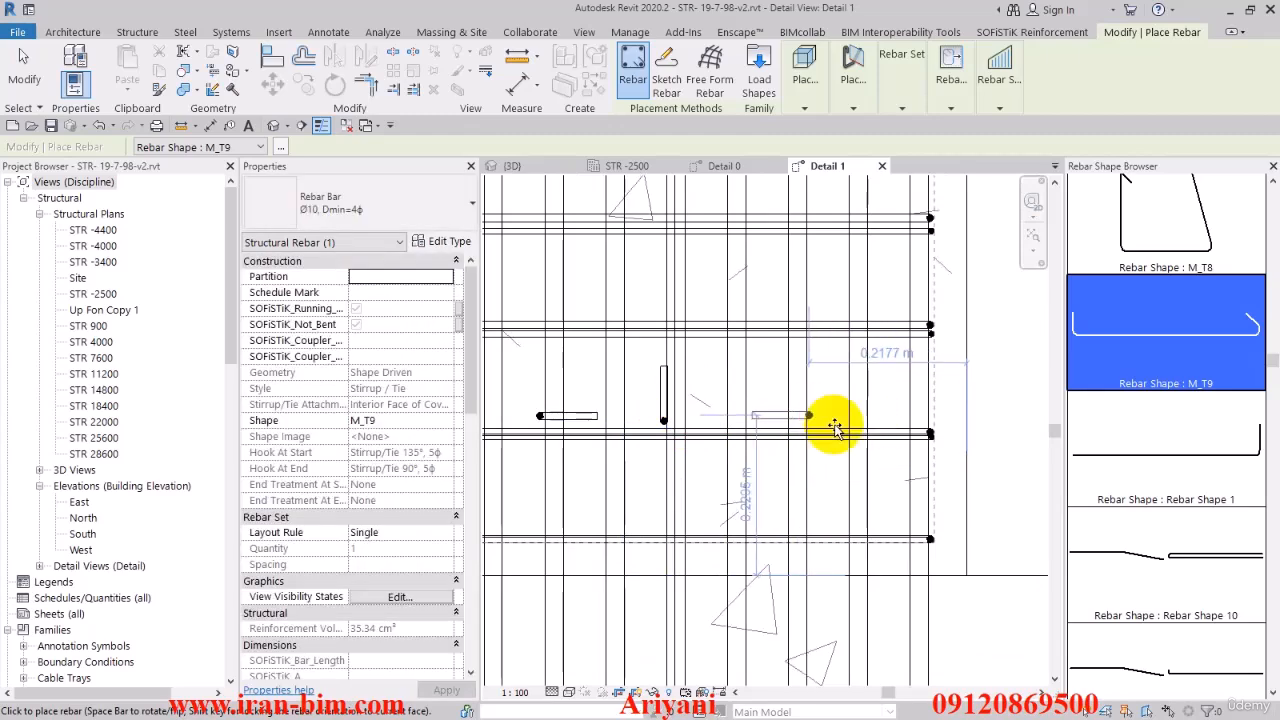
left_click(835, 425)
key("Escape")
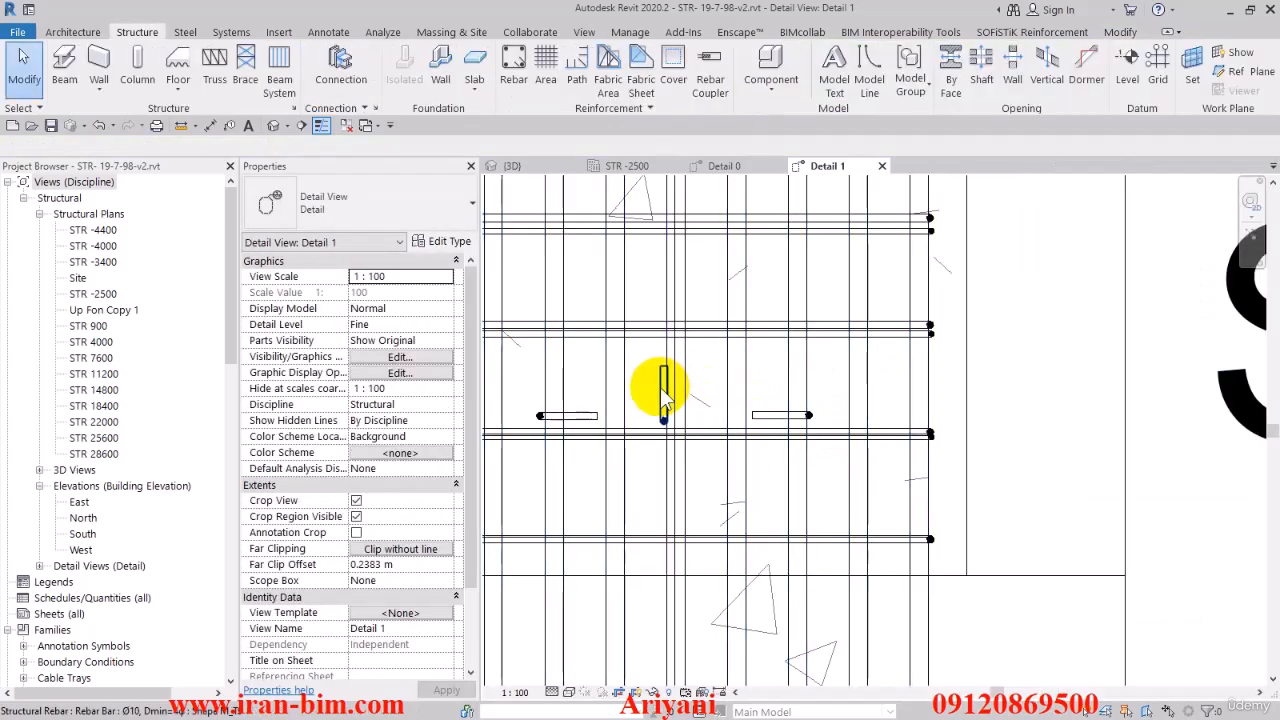
Rotate the middle cross-tie until its hook lies horizontally and points to the right
left_click(624, 401)
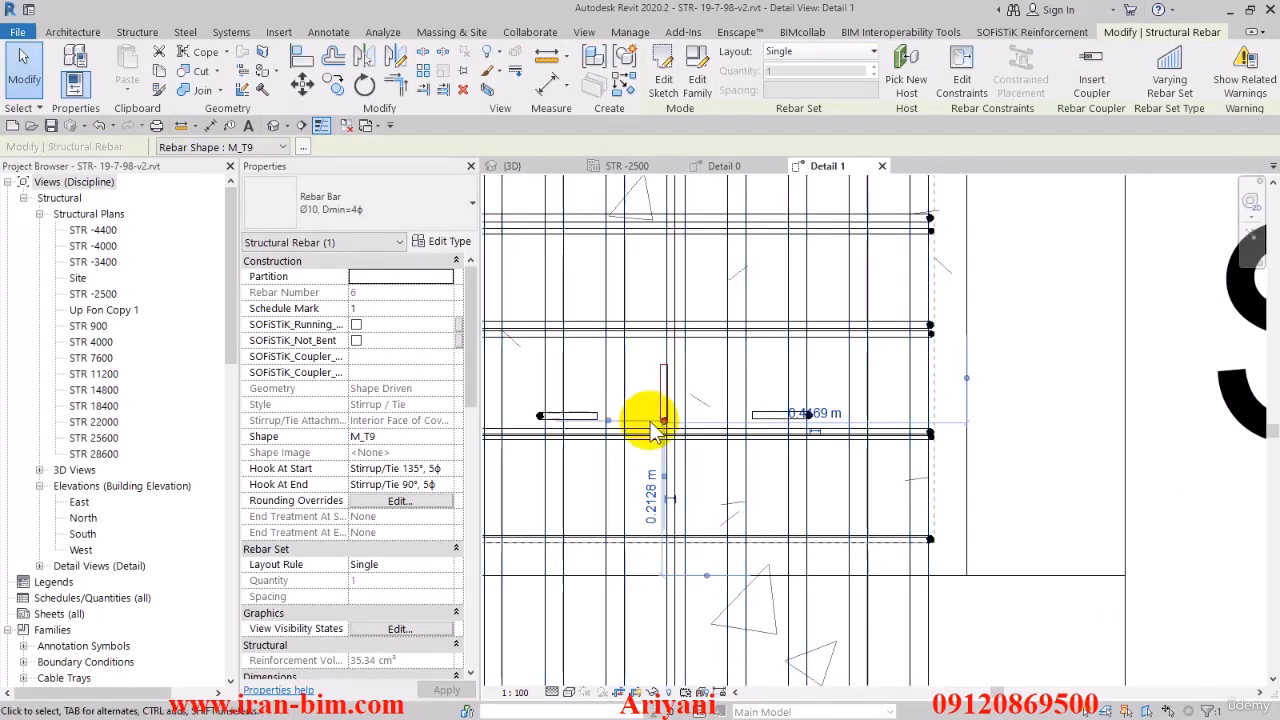
key("space")
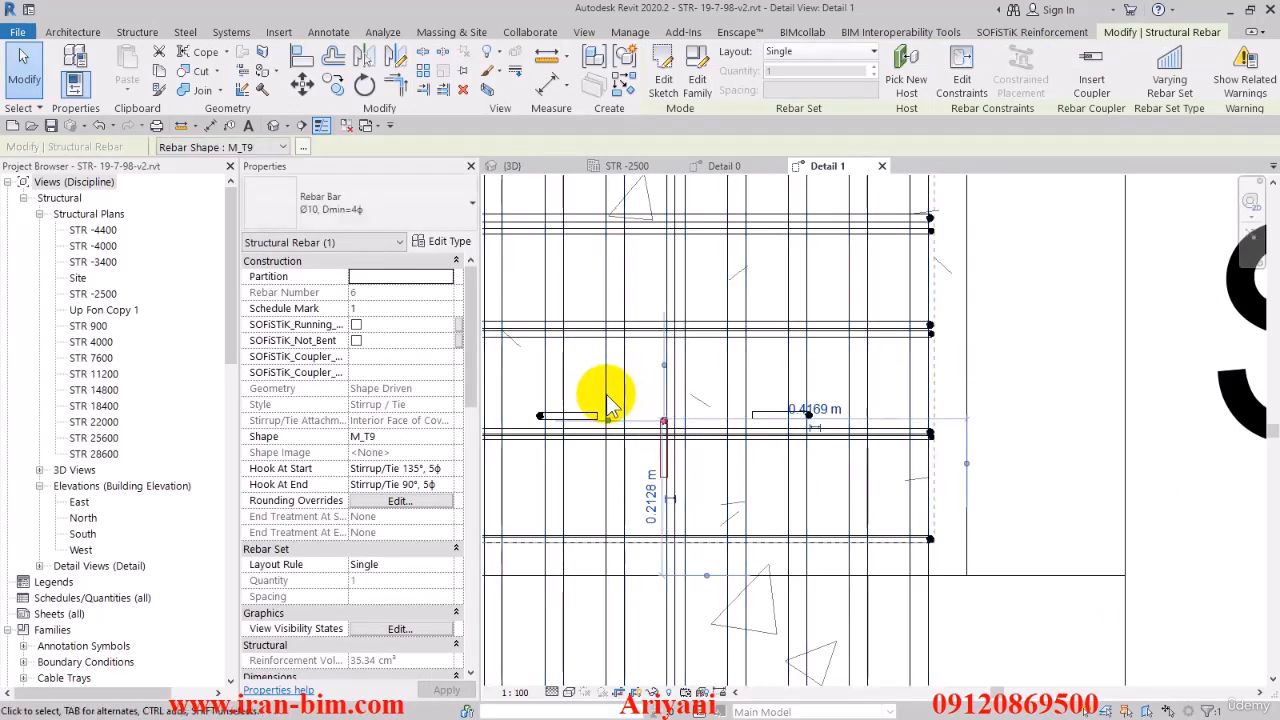
key("space")
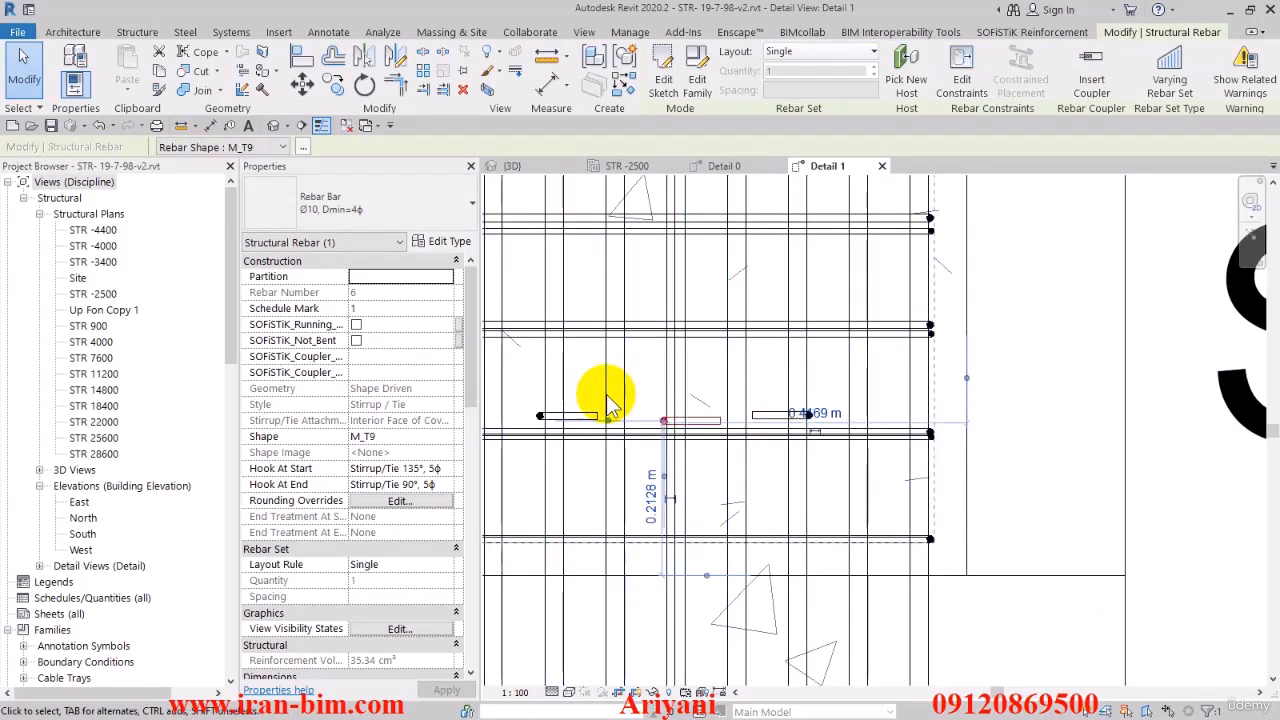
Set the SOFiSTiK rebar visibility to solid for the active 3D view only, so that the new cross-ties are included
left_click(515, 167)
middle_click_drag(749, 386, 856, 456, "shift")
scroll(825, 393, "up", 3)
middle_click_drag(785, 438, 809, 447, "shift")
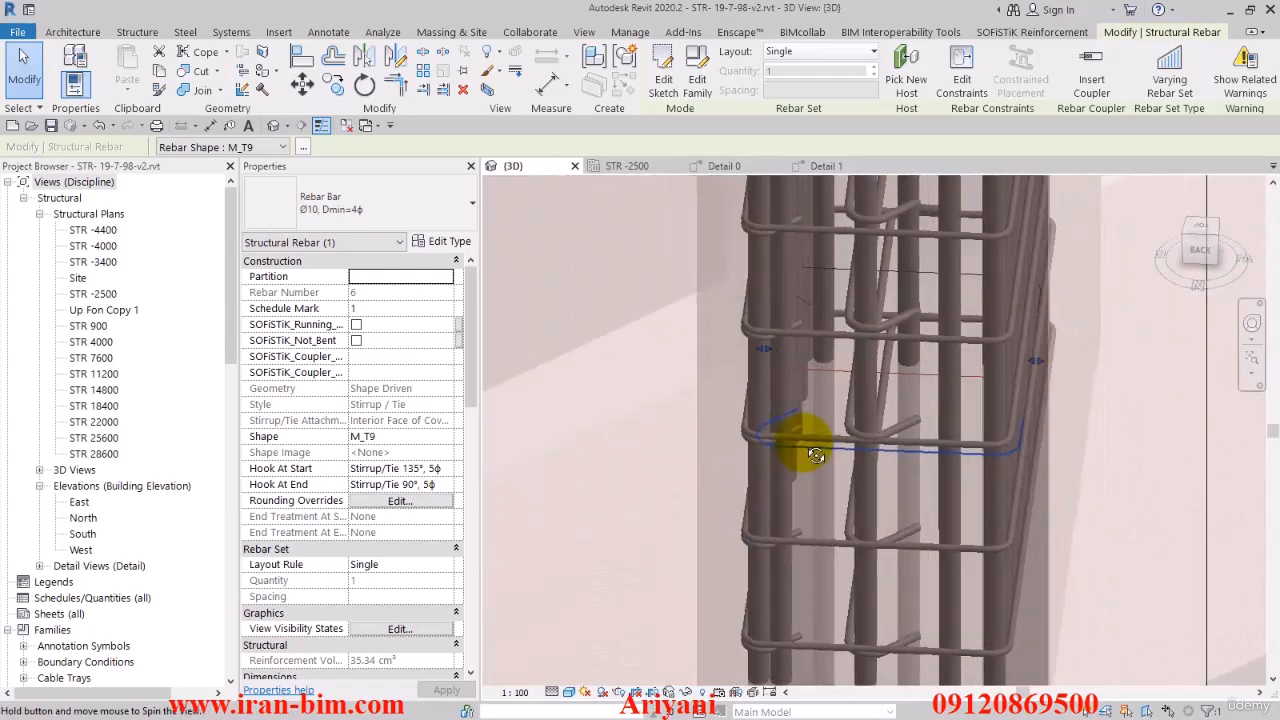
left_click(33, 85)
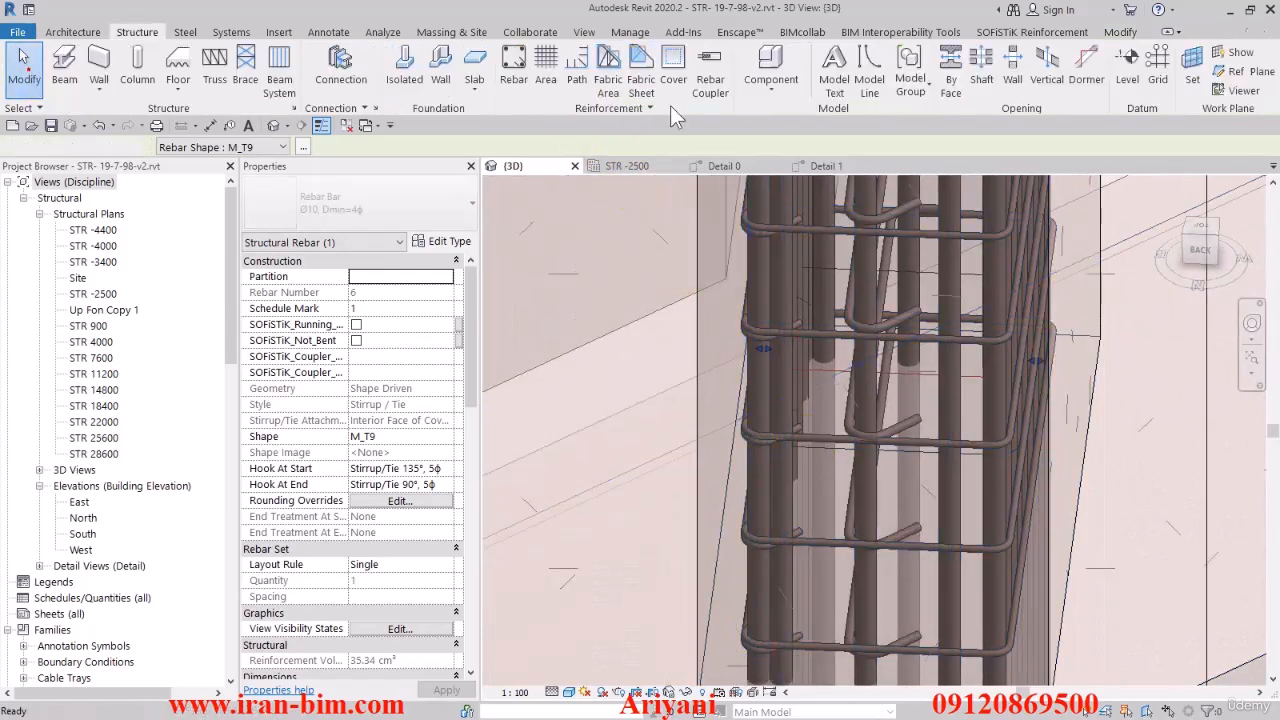
left_click(884, 32)
left_click(1030, 32)
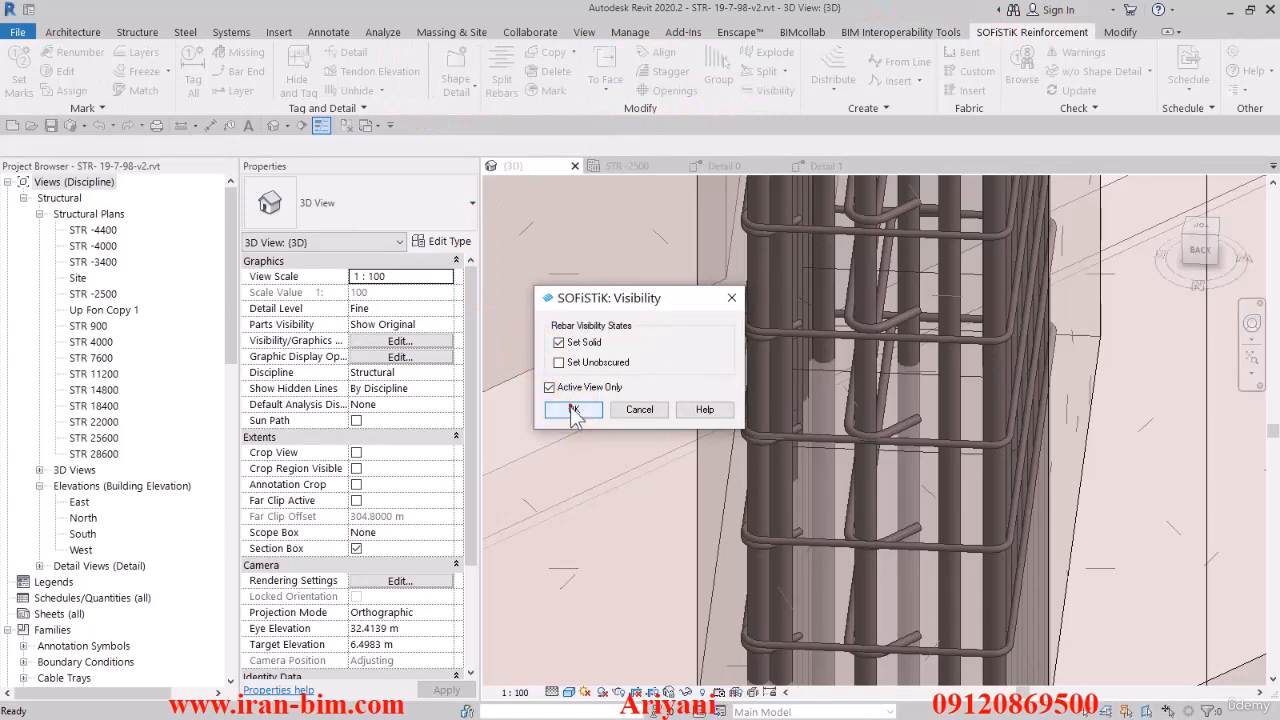
left_click(573, 410)
Distribute the three new cross-ties along the column with the Maximum Spacing layout at 0.15 m spacing
middle_click_drag(749, 463, 1004, 493, "shift")
left_click(876, 421)
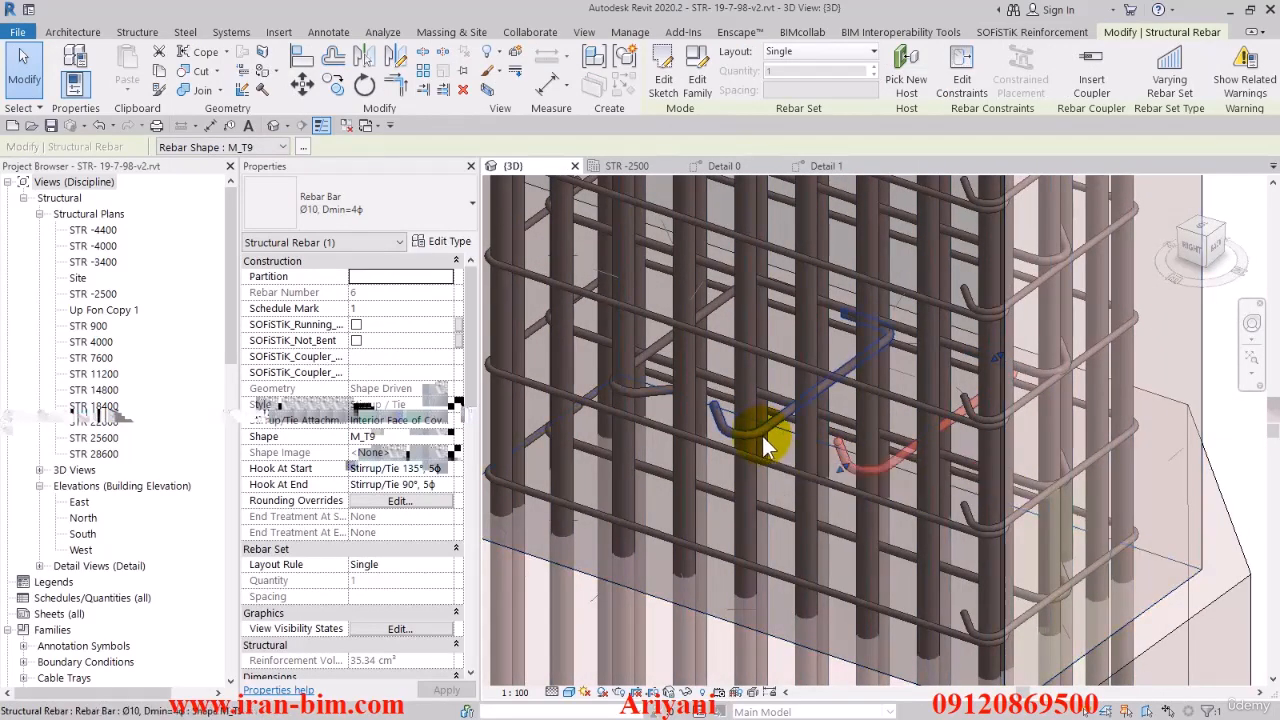
left_click(643, 401, "ctrl")
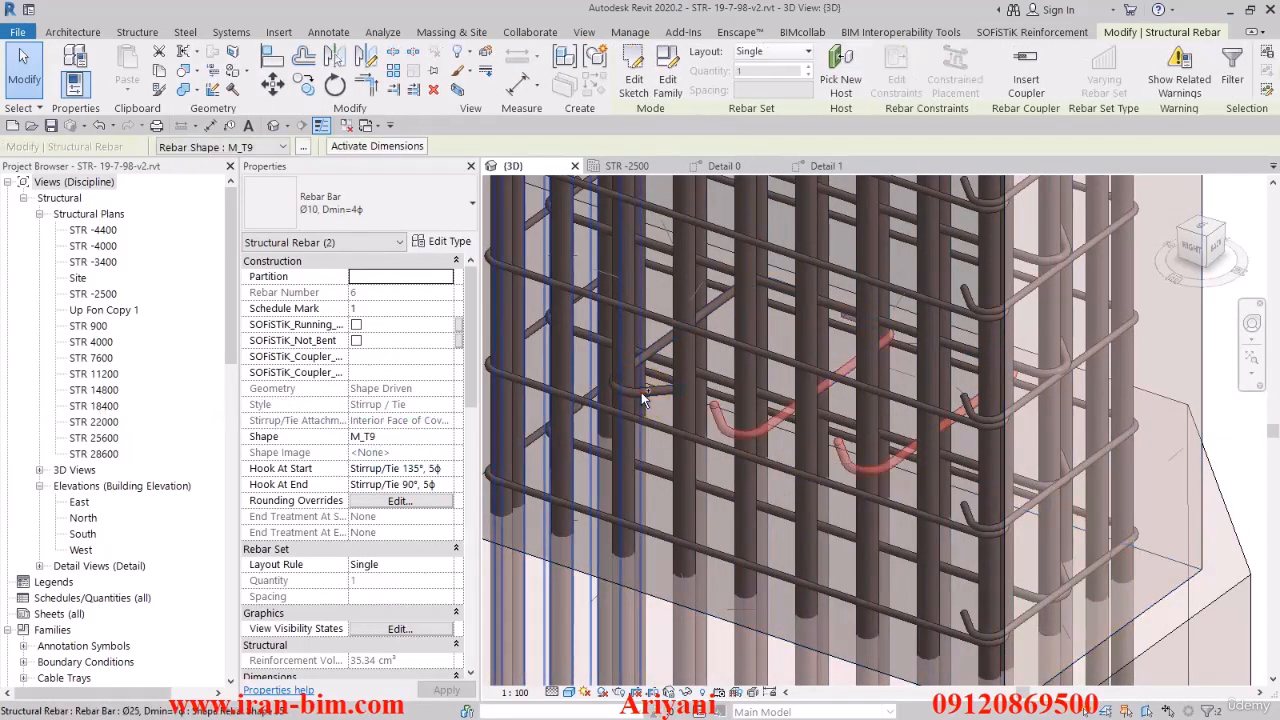
left_click(645, 400, "ctrl")
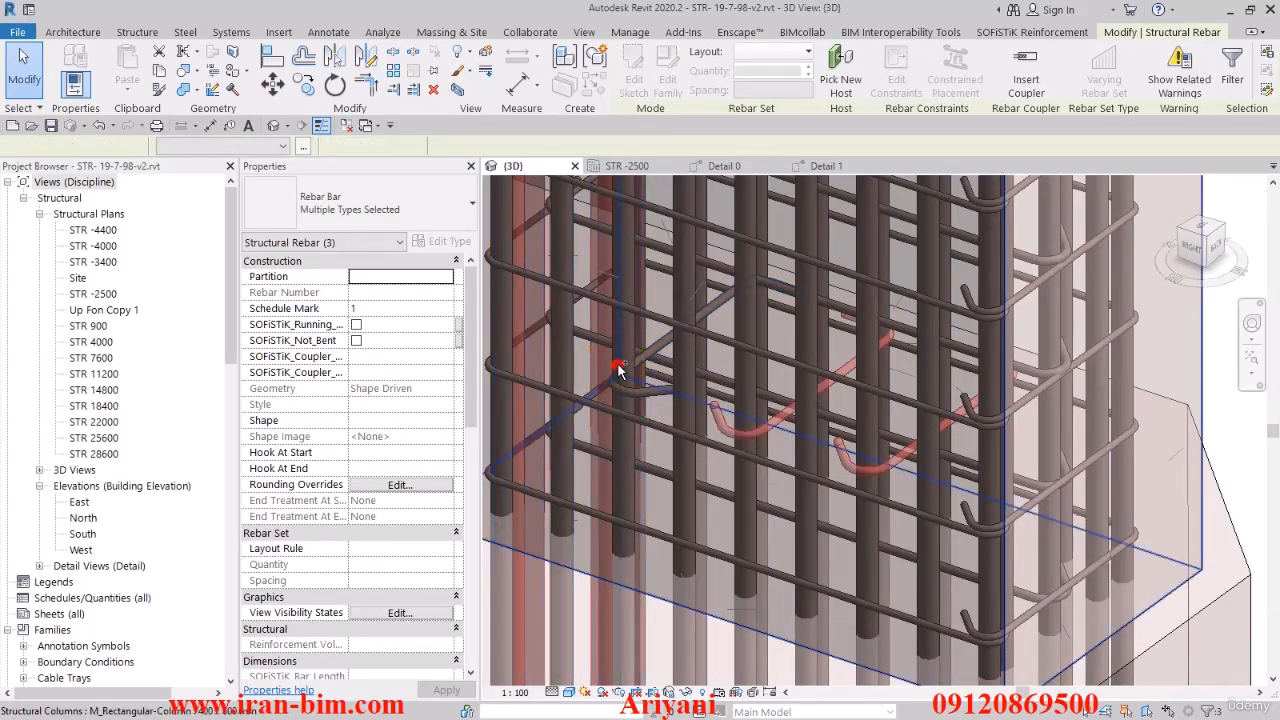
left_click(617, 364, "ctrl")
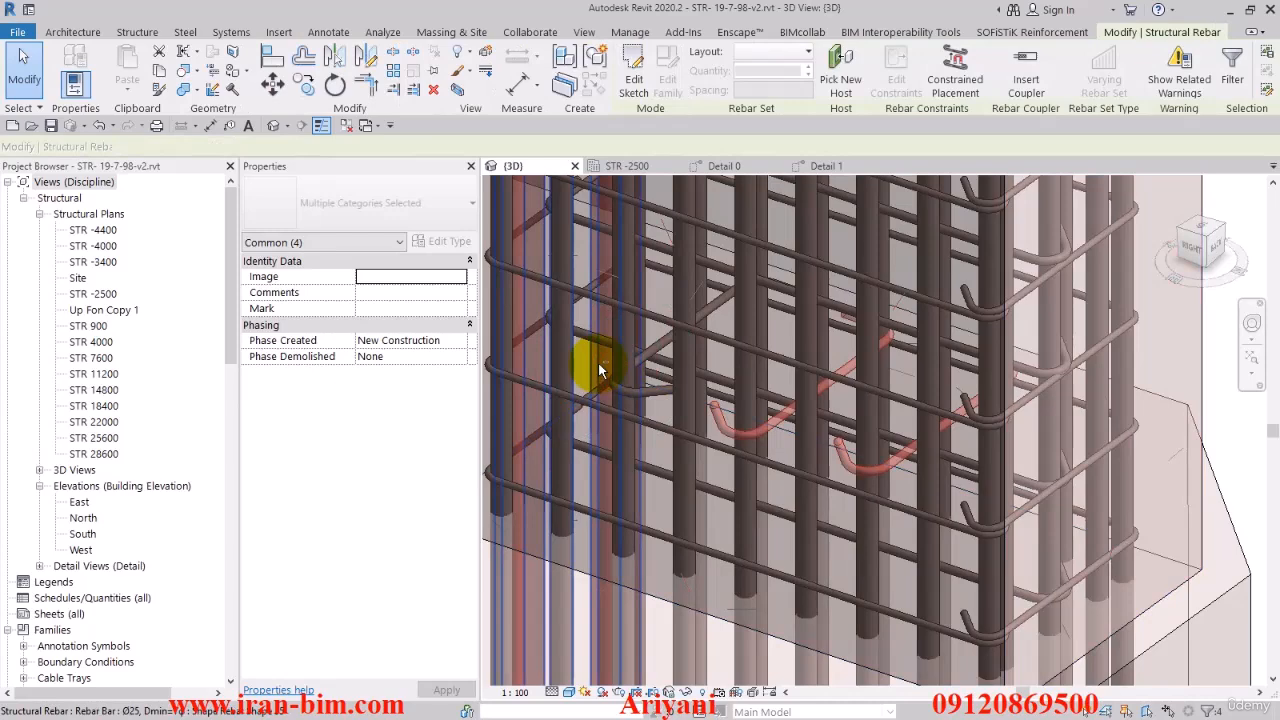
left_click(598, 361, "shift")
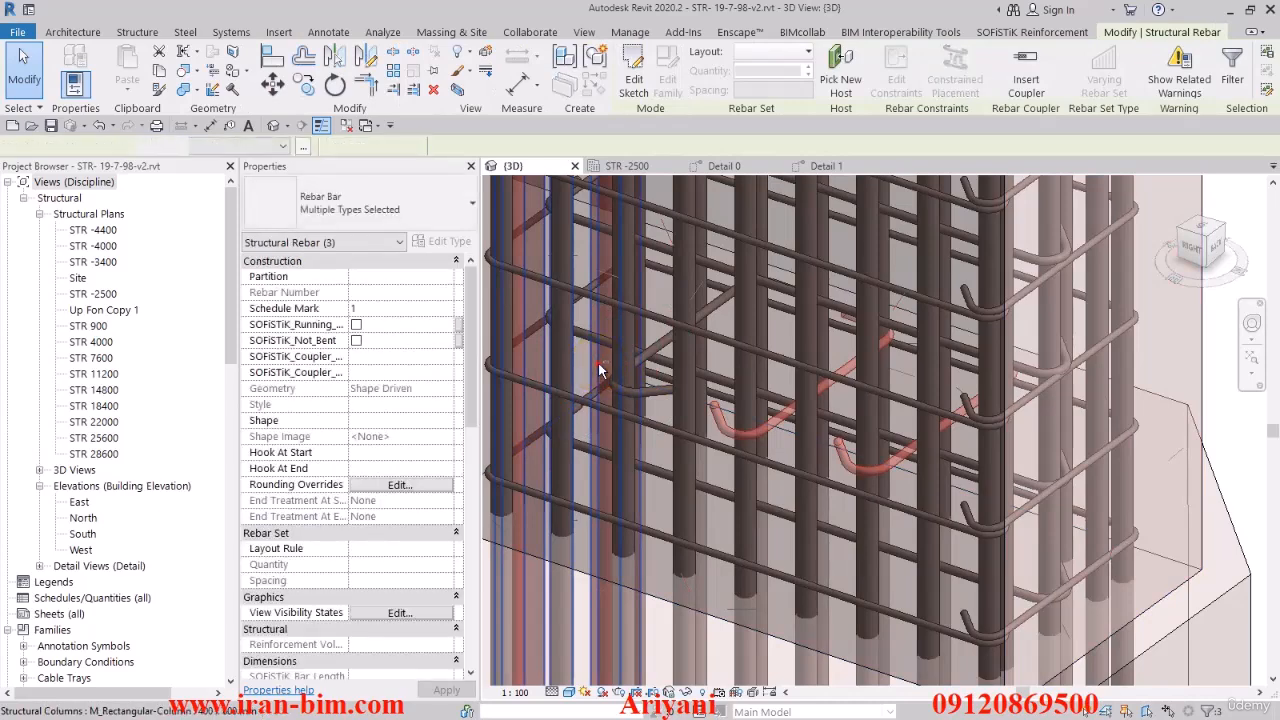
left_click(652, 386, "ctrl")
left_click(688, 398, "ctrl")
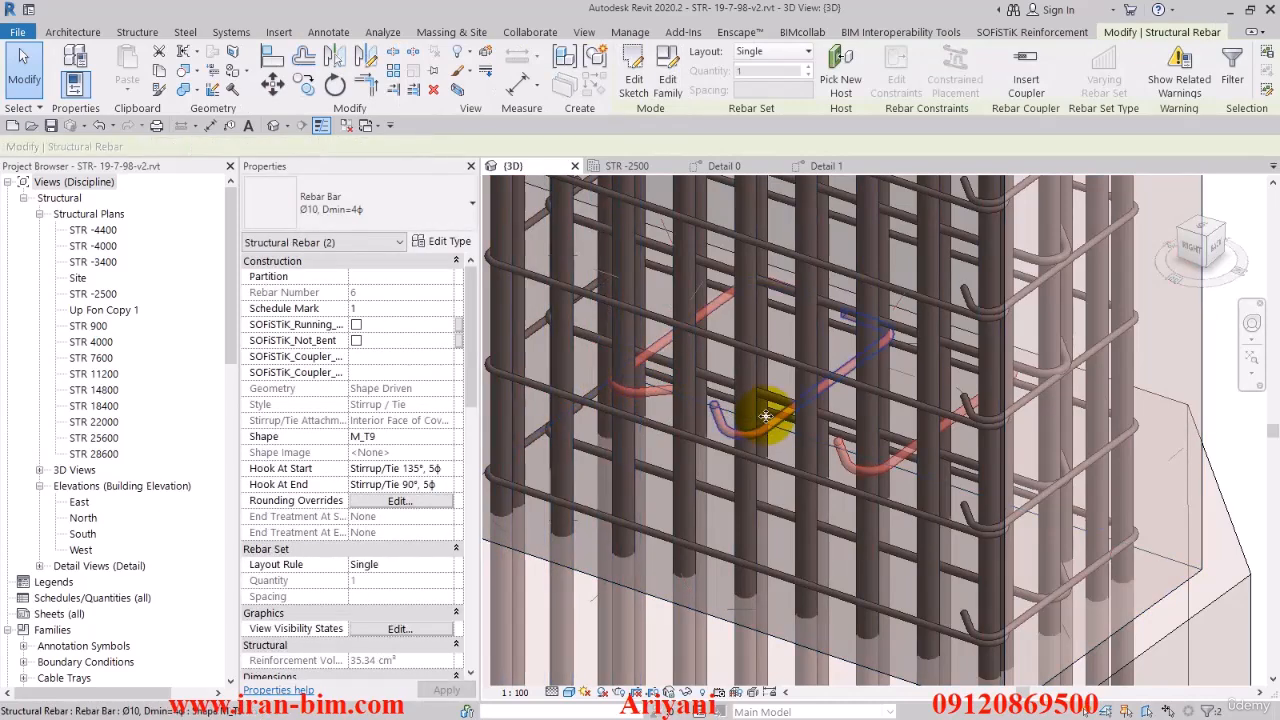
scroll(700, 400, "down", 5)
left_click(768, 53)
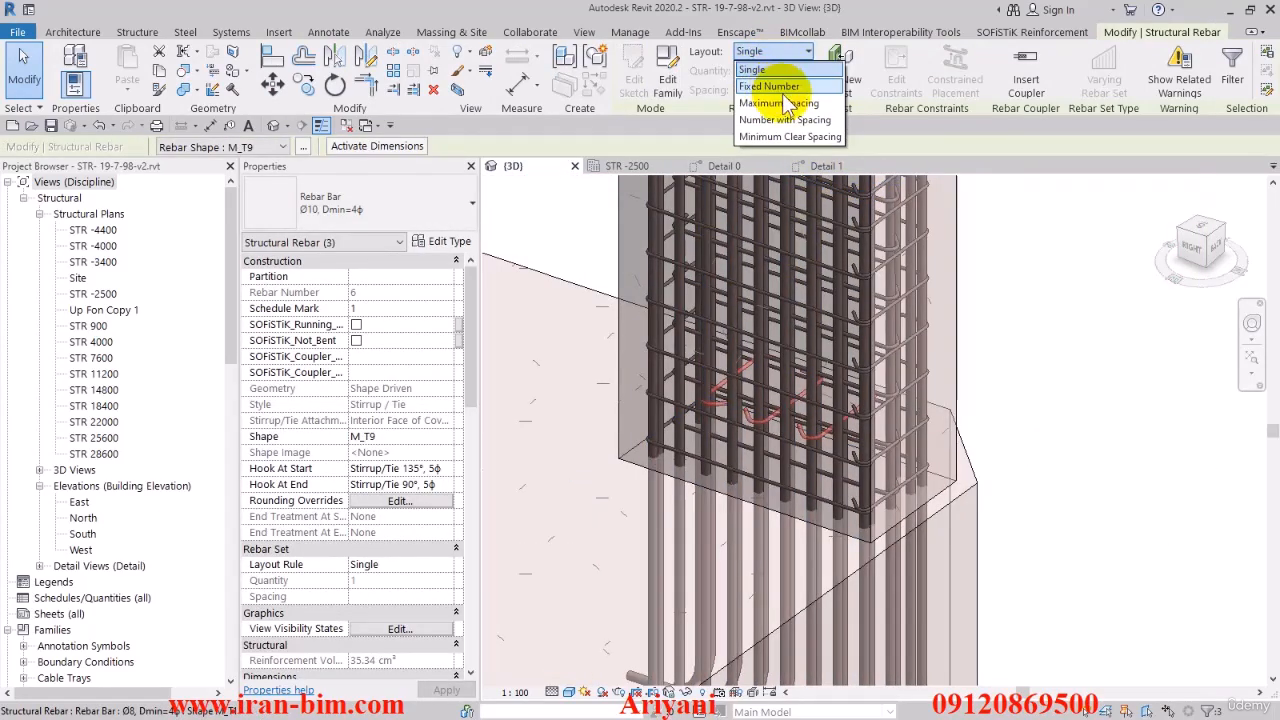
left_click(778, 103)
left_click(782, 89)
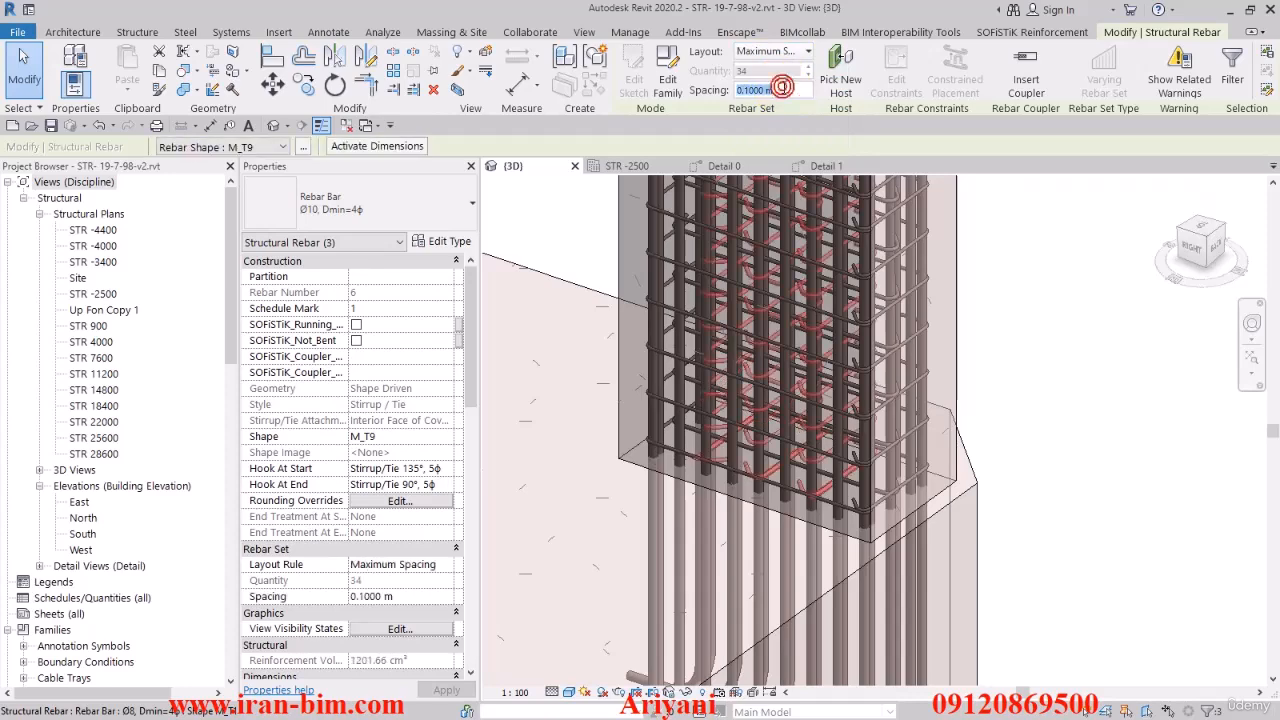
left_click(948, 347)
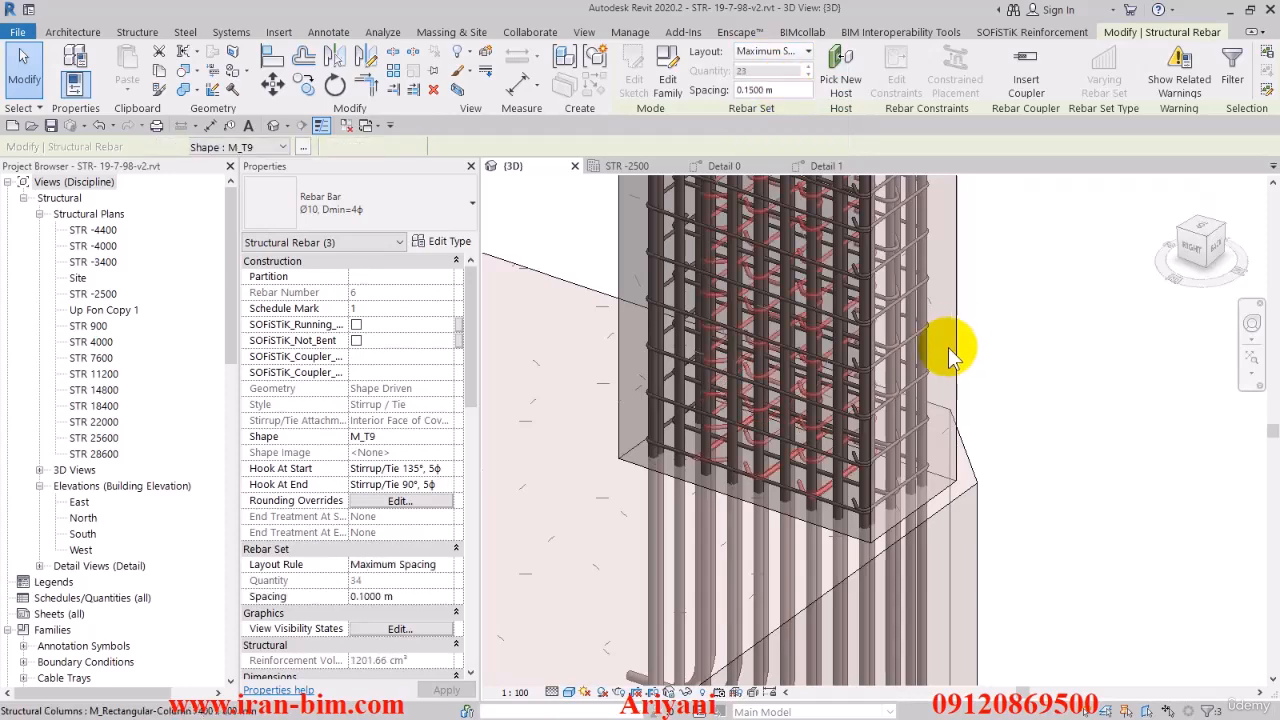
left_click(1008, 371)
Examine the column's finished reinforcement cage in 3D within the surrounding foundations and floor structure
scroll(992, 423, "down", 4)
middle_click_drag(984, 430, 785, 471)
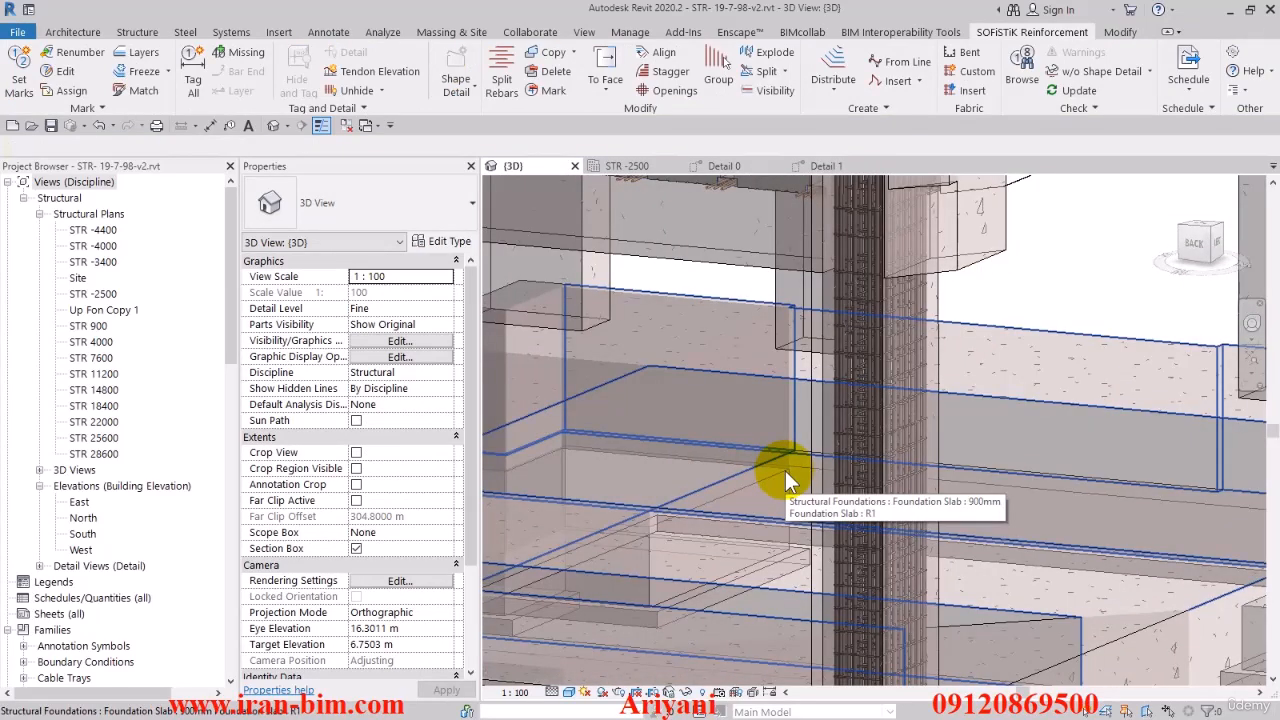
middle_click_drag(785, 471, 853, 382, "shift")
scroll(938, 351, "down", 1)
middle_click_drag(938, 351, 917, 373, "shift")
scroll(936, 391, "down", 1)
mouse_move(886, 460)
middle_mouse_down("shift")
mouse_move(894, 449)
mouse_move(865, 455)
middle_mouse_up("shift")
middle_click_drag(964, 495, 1036, 512)
middle_click_drag(664, 350, 807, 378, "shift")
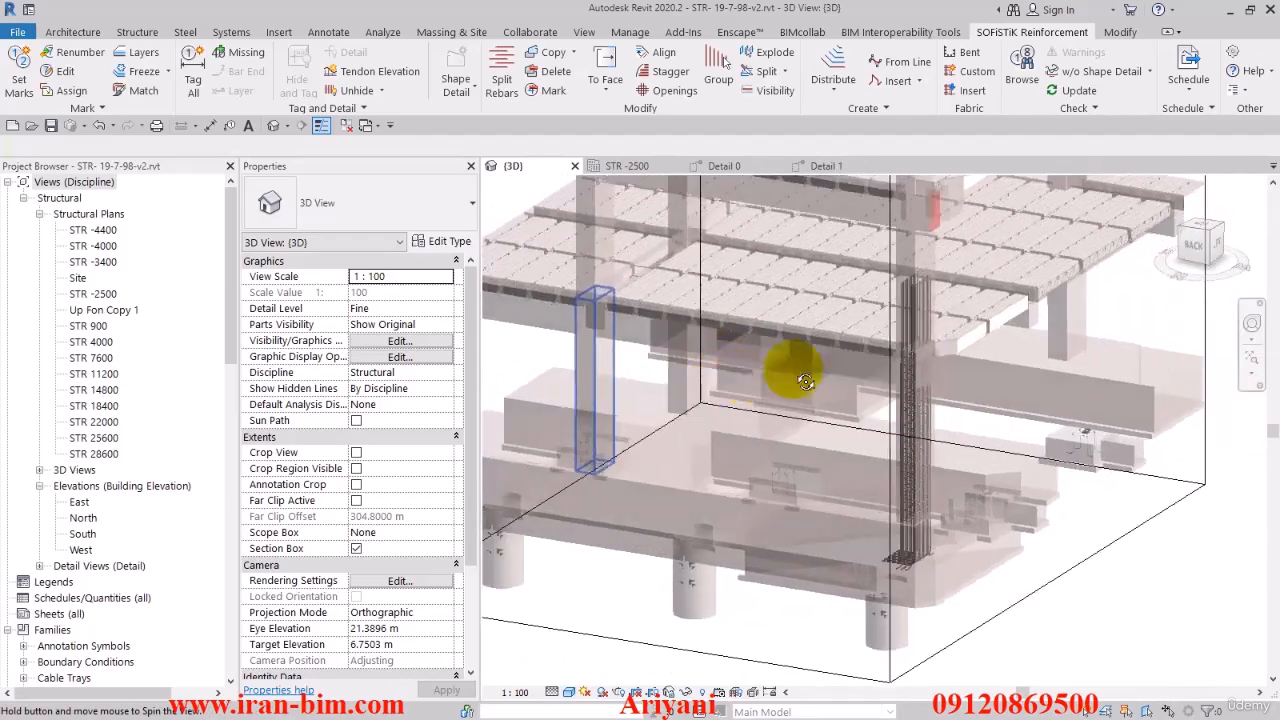
middle_click_drag(882, 352, 982, 350)
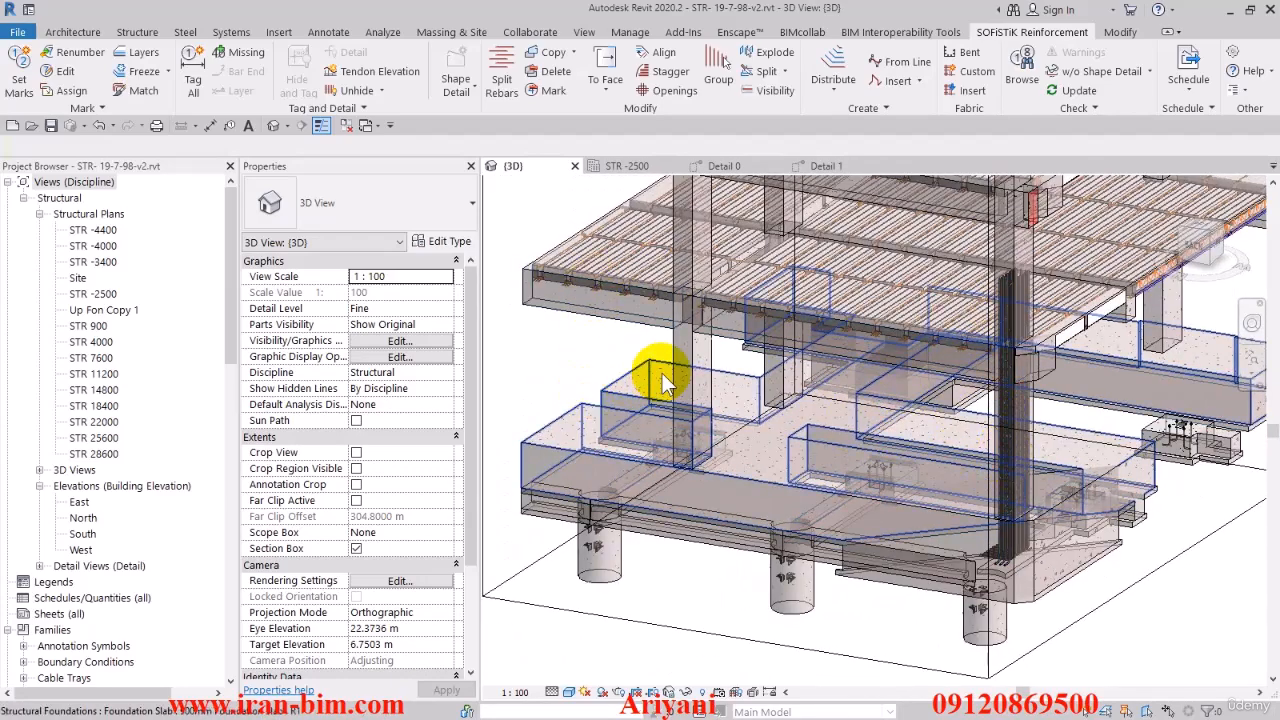